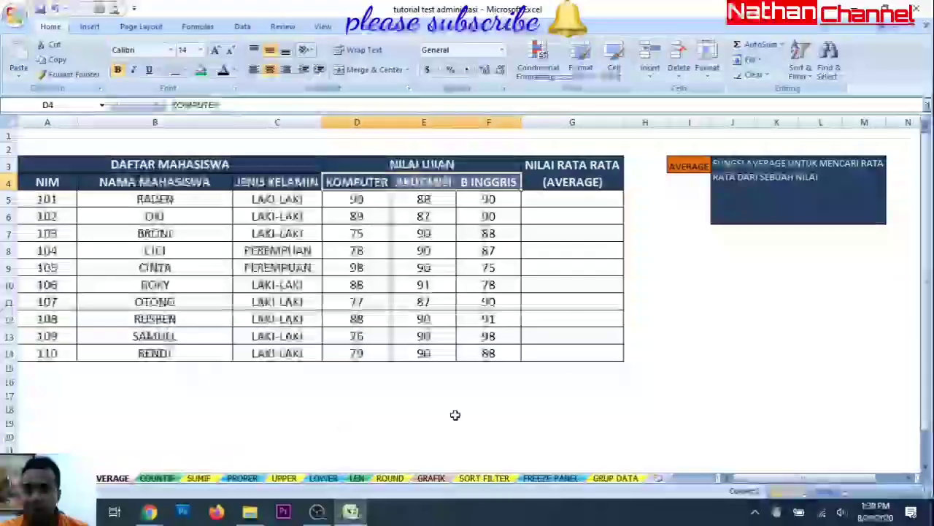
# Calculate the first student's average in G5 with the formula =AVERAGE(D5:F5).
pyautogui.click(607, 367)
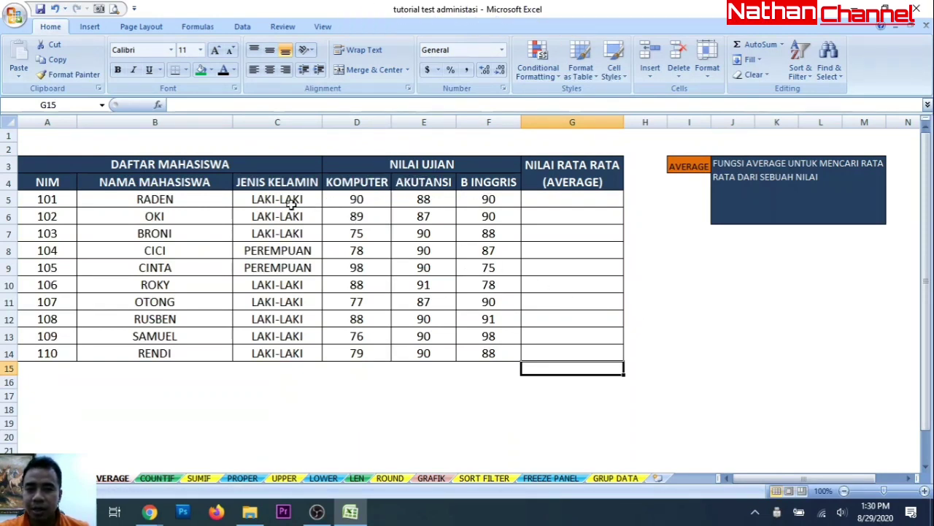
pyautogui.click(572, 199)
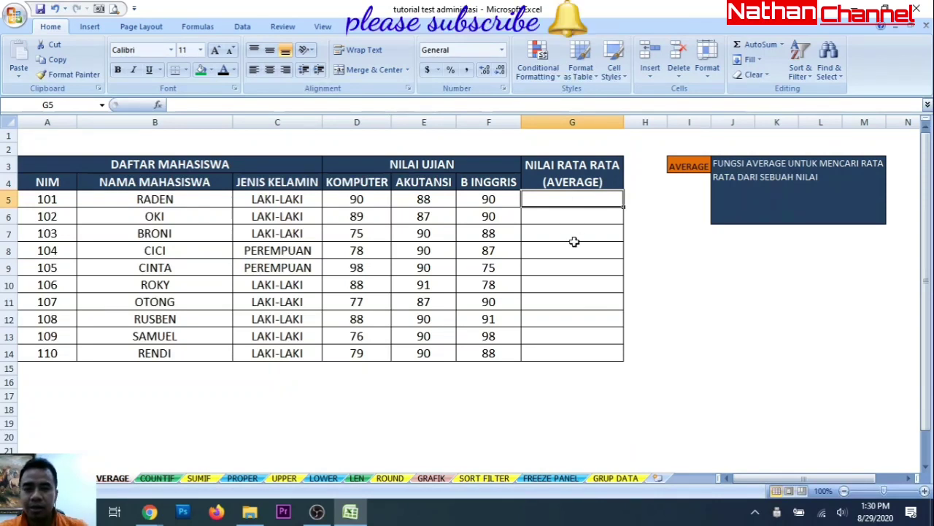
pyautogui.write('=')
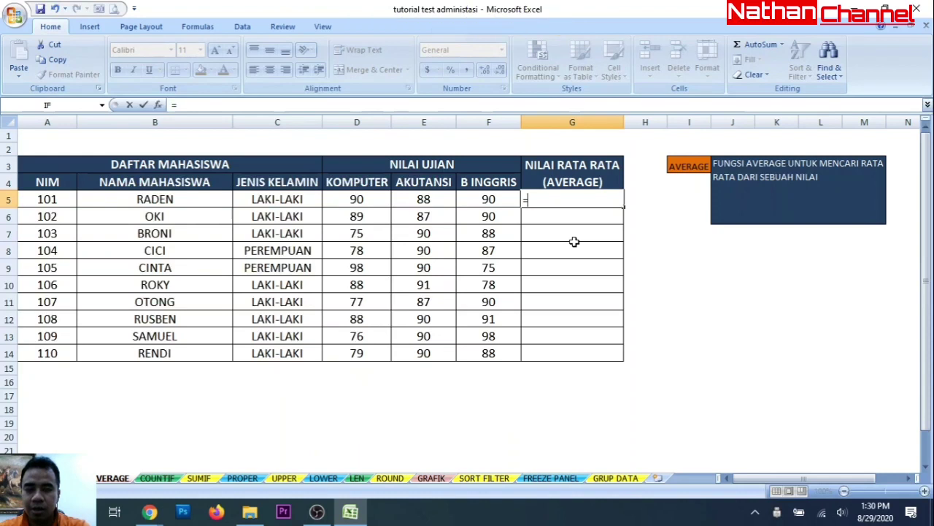
pyautogui.write('A')
pyautogui.press('BackSpace')
pyautogui.write('A')
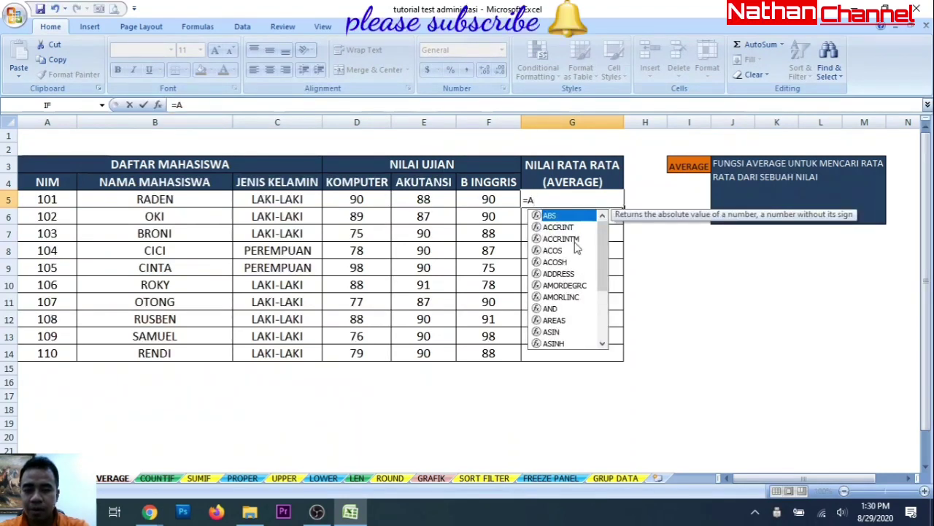
pyautogui.write('VERA')
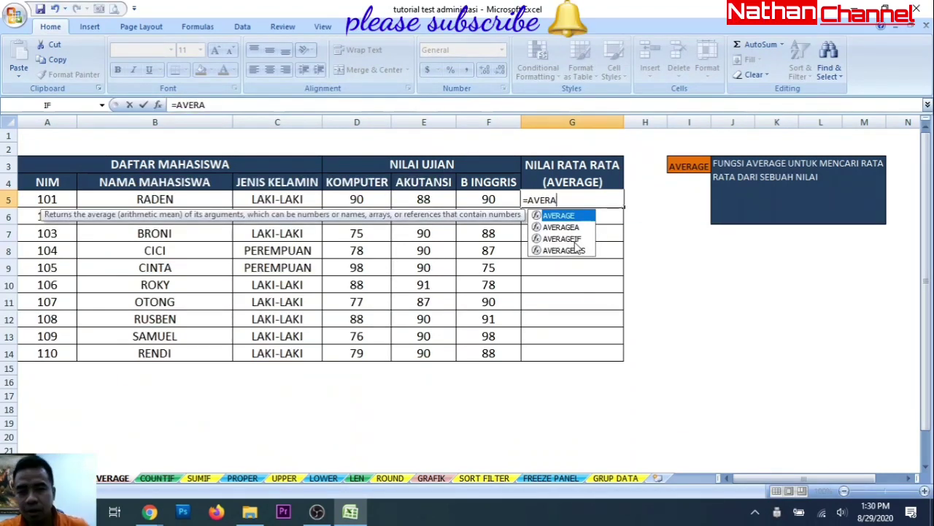
pyautogui.doubleClick(574, 216)
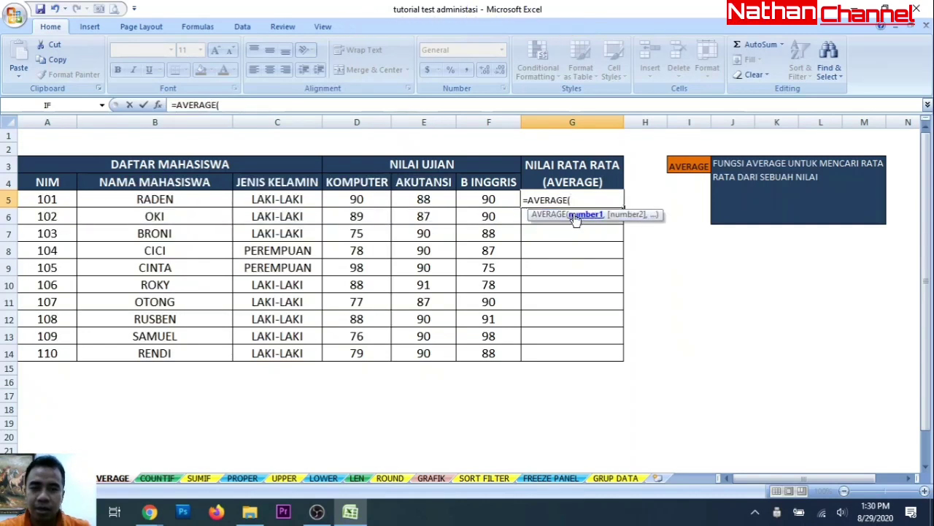
pyautogui.moveTo(379, 202); pyautogui.dragTo(486, 200)
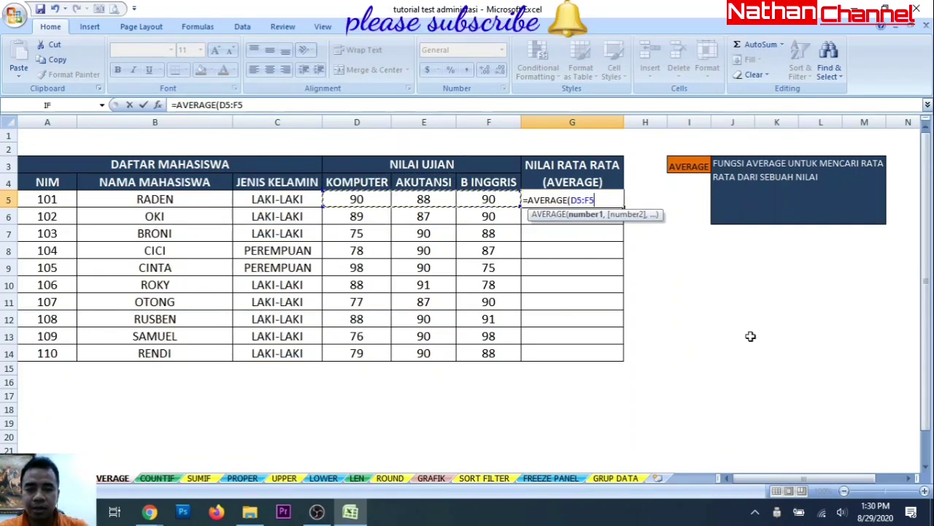
pyautogui.write(')')
pyautogui.press('Return')
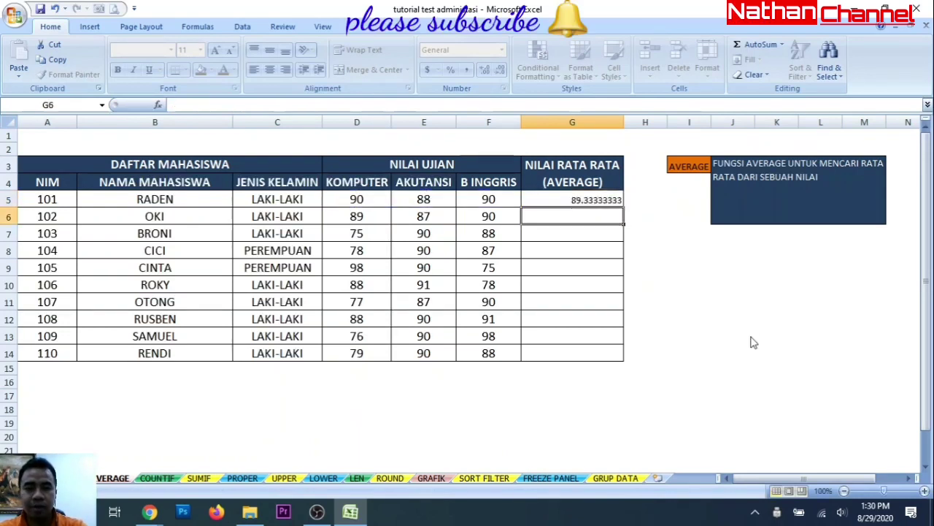
# Fill the average formula from G5 down to G14 and check the formula in the last row.
pyautogui.click(592, 200)
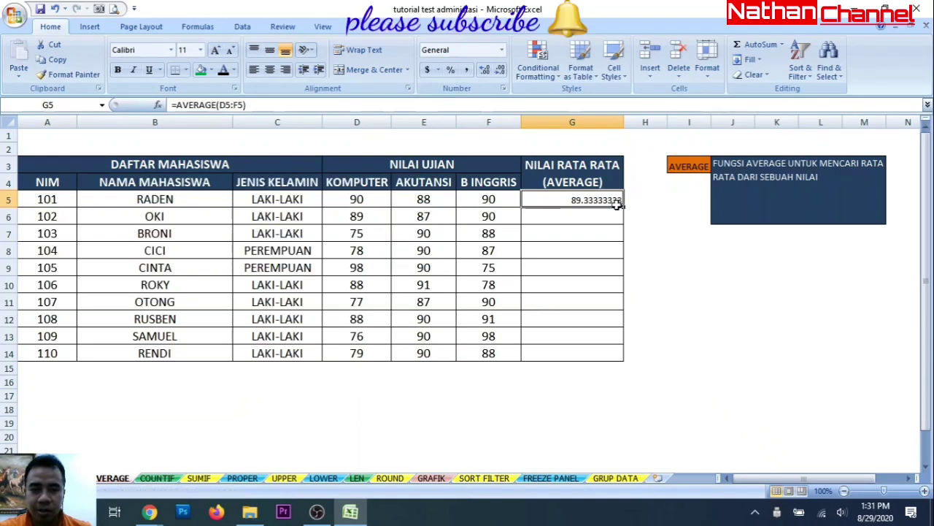
pyautogui.moveTo(624, 206); pyautogui.dragTo(627, 370)
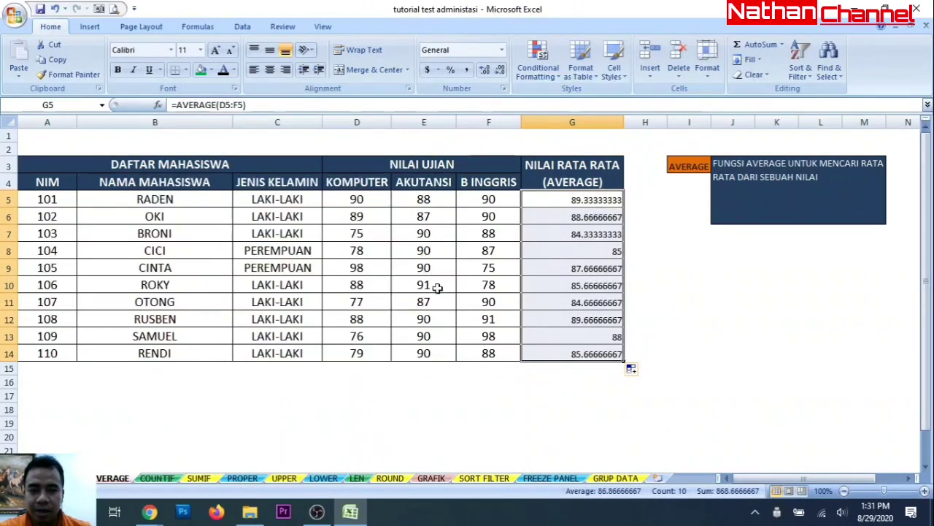
pyautogui.click(579, 352)
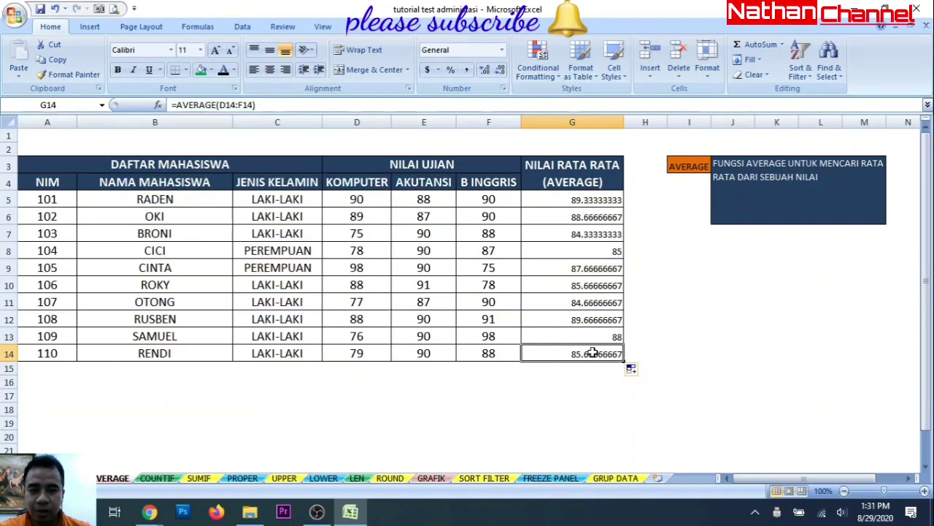
pyautogui.doubleClick(592, 353)
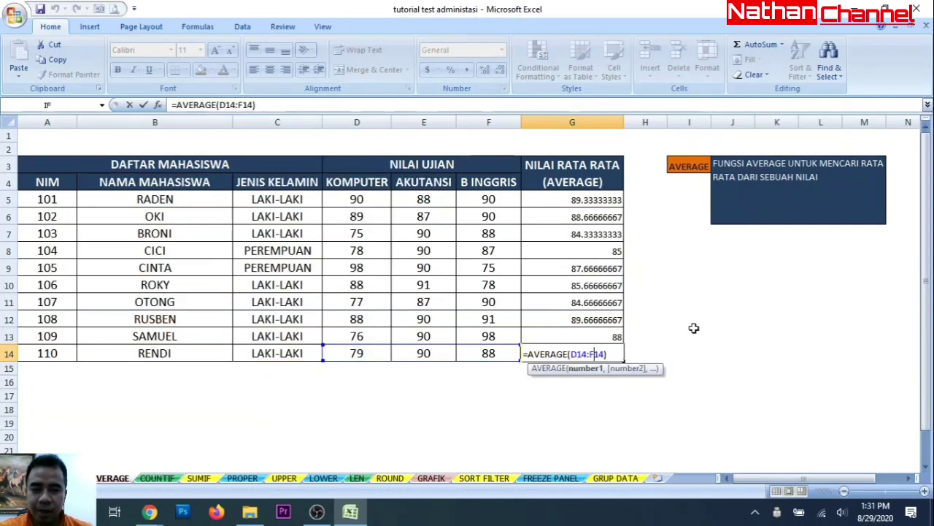
pyautogui.hotkey('ctrl', 'Return')
# Reduce the averages in G5:G14 to two decimal places and centre them in their cells.
pyautogui.moveTo(591, 201); pyautogui.dragTo(580, 356)
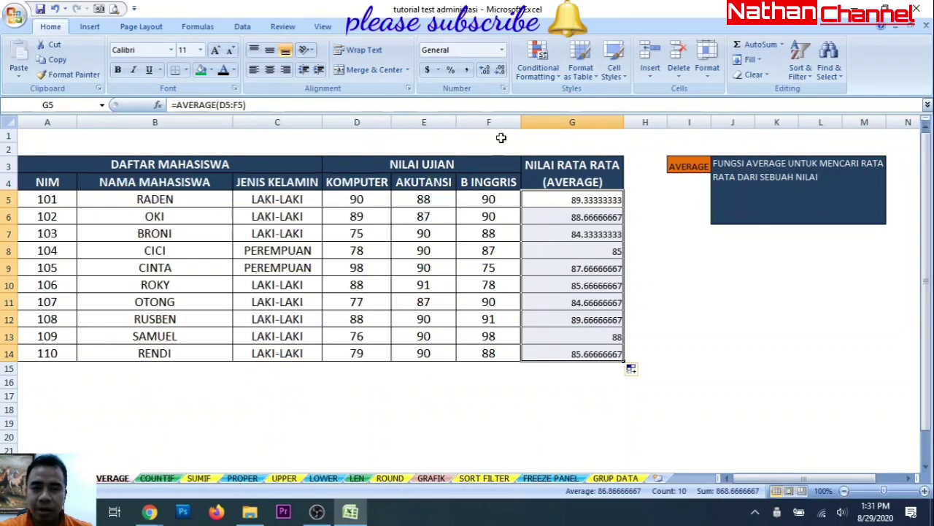
pyautogui.click(499, 71)
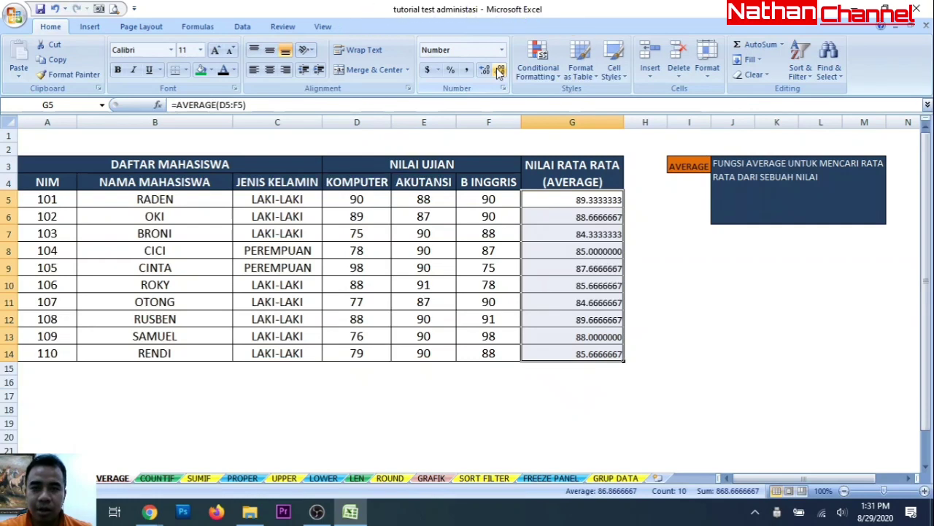
pyautogui.click(501, 71)
pyautogui.click(501, 72)
pyautogui.click(501, 72)
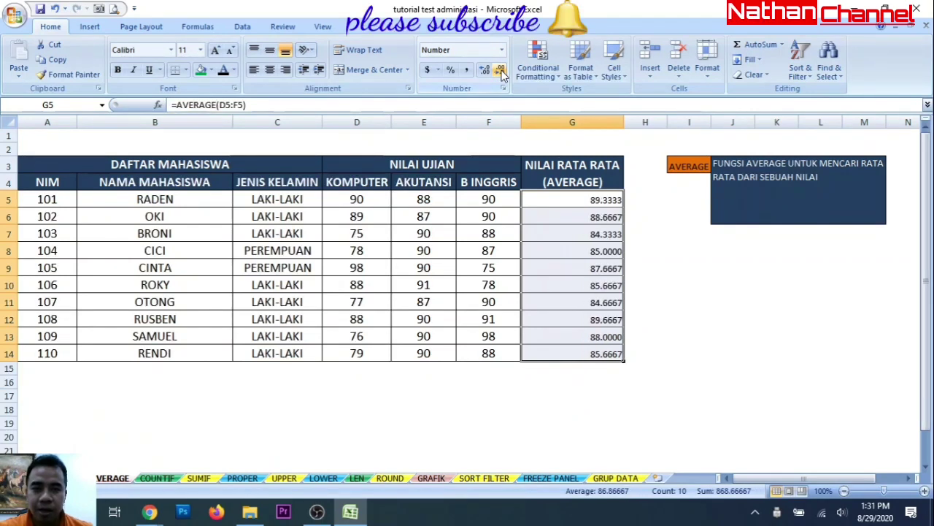
pyautogui.click(501, 71)
pyautogui.click(501, 72)
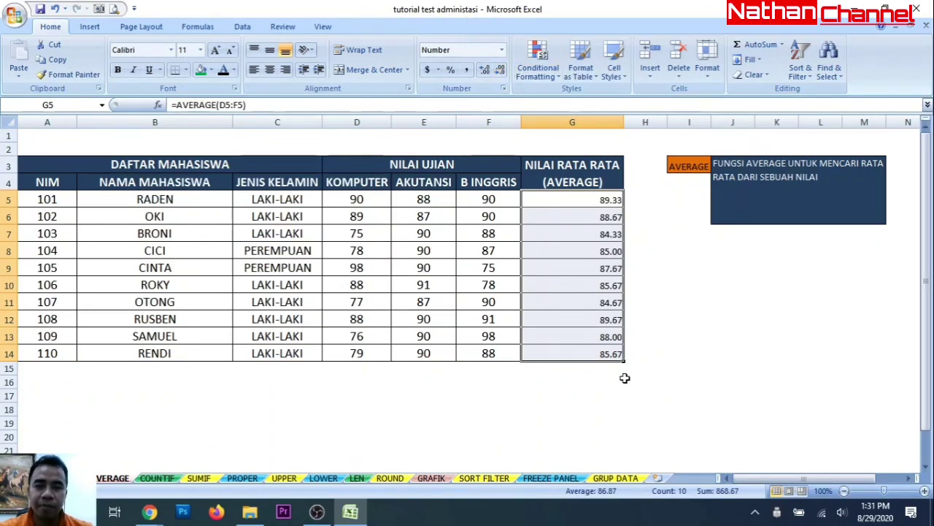
pyautogui.click(270, 70)
pyautogui.click(681, 315)
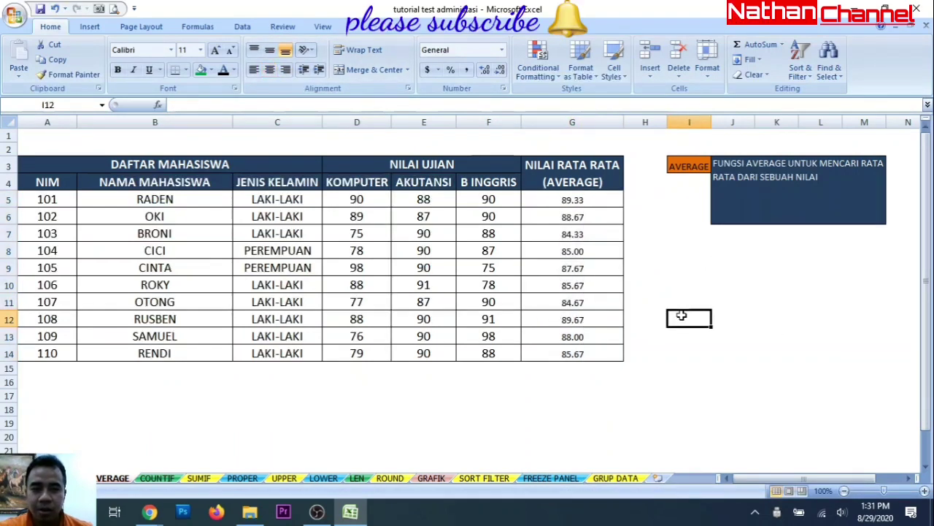
# Copy the formatting of the B INGGRIS score in F5 onto the averages in G5:G14.
pyautogui.click(500, 199)
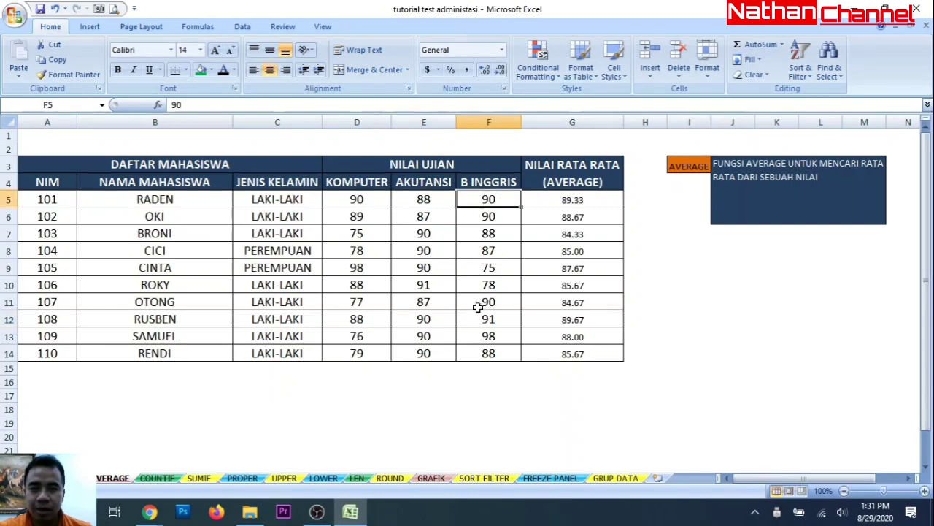
pyautogui.click(487, 215)
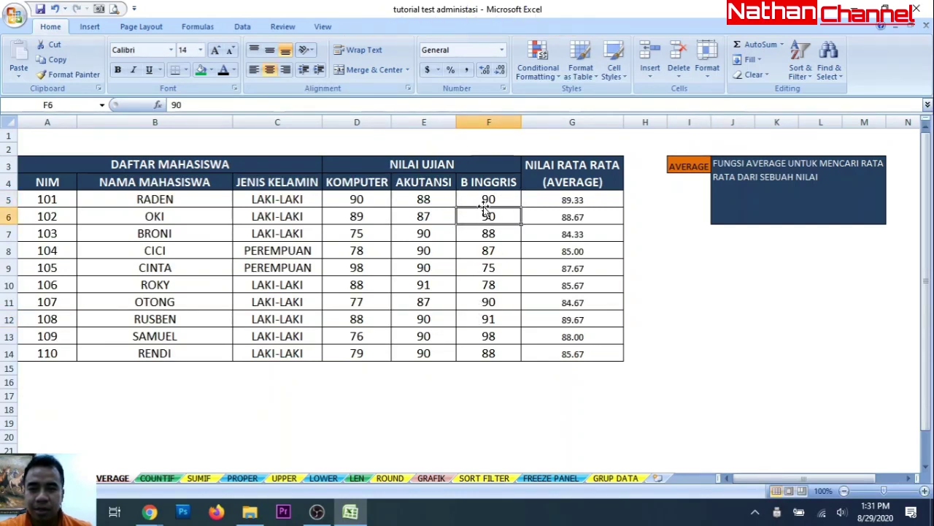
pyautogui.click(486, 200)
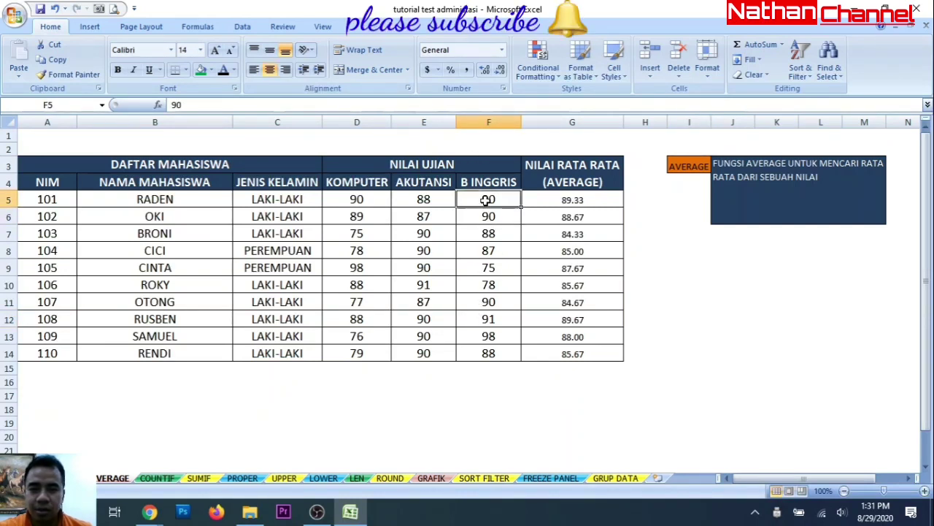
pyautogui.click(64, 76)
pyautogui.moveTo(546, 200); pyautogui.dragTo(548, 352)
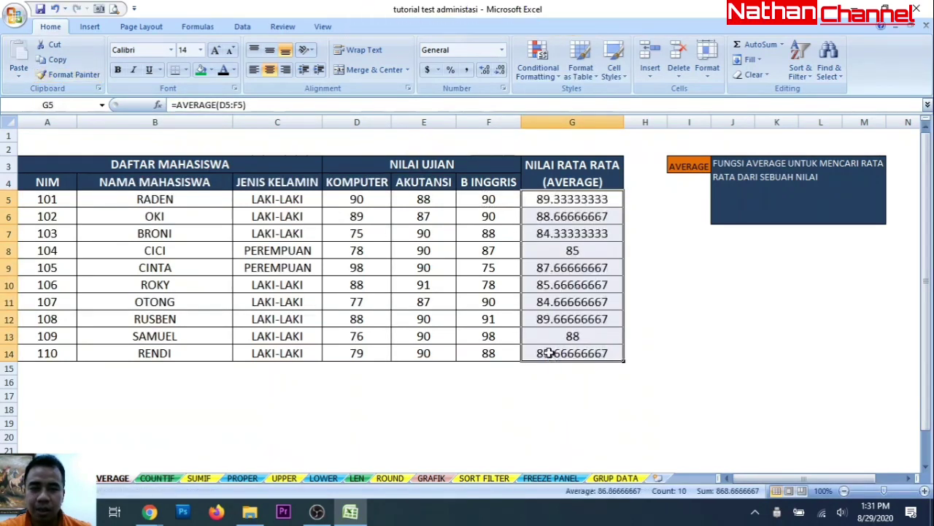
# Set the averages in G5:G14 to show two decimal places.
pyautogui.click(500, 71)
pyautogui.click(500, 71)
pyautogui.click(500, 70)
pyautogui.click(500, 71)
pyautogui.click(500, 71)
pyautogui.click(500, 71)
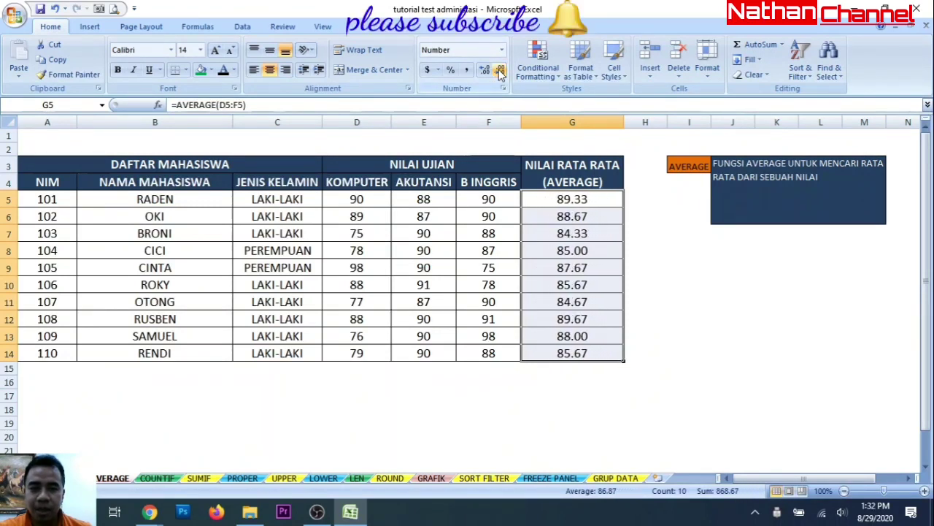
pyautogui.click(500, 71)
pyautogui.click(484, 69)
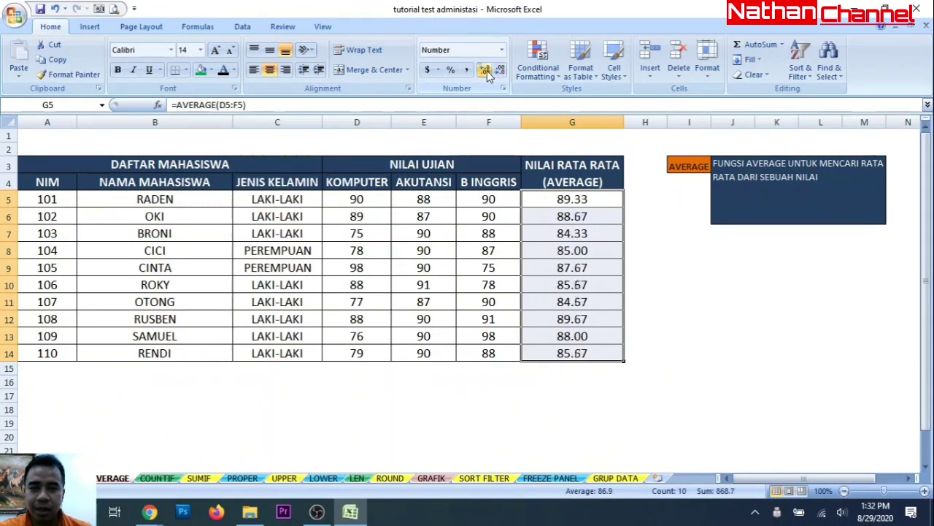
pyautogui.click(664, 322)
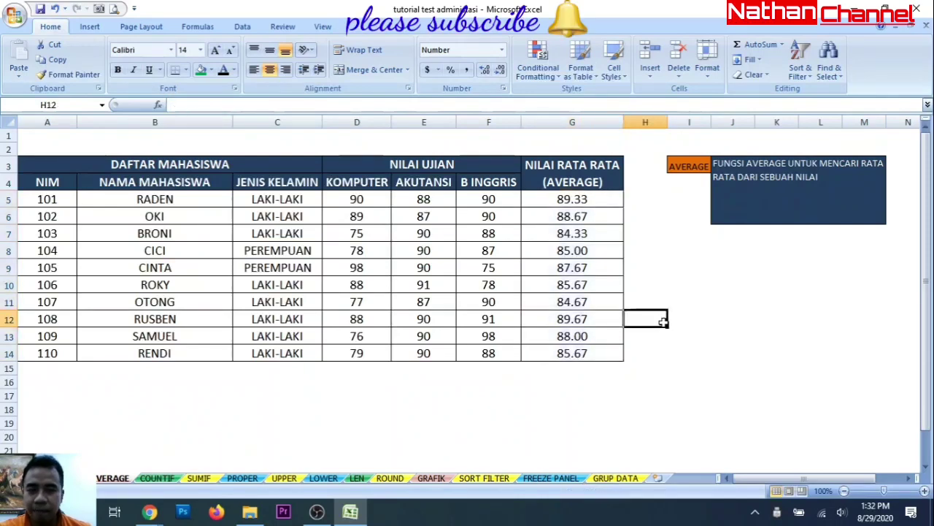
# Open the COUNTIF sheet and go to the LAKI-LAKI criterion in C18.
pyautogui.click(157, 477)
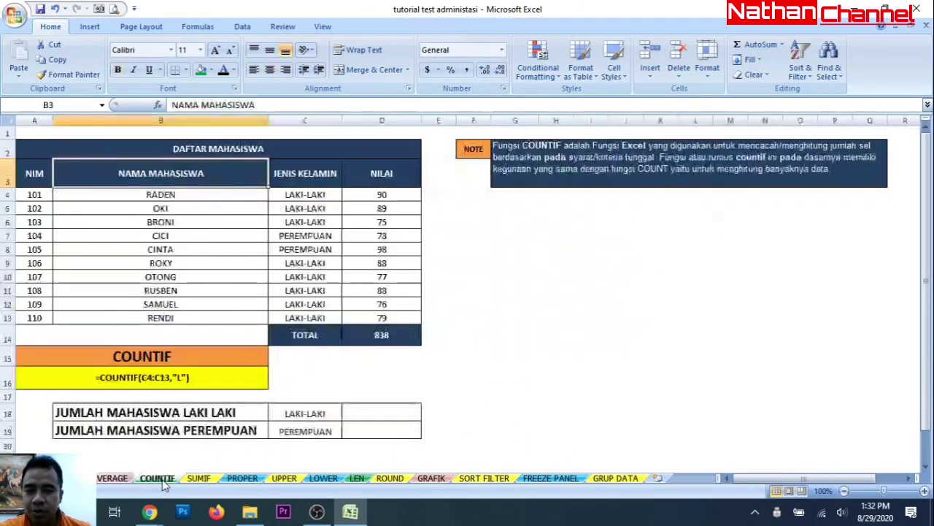
pyautogui.click(603, 224)
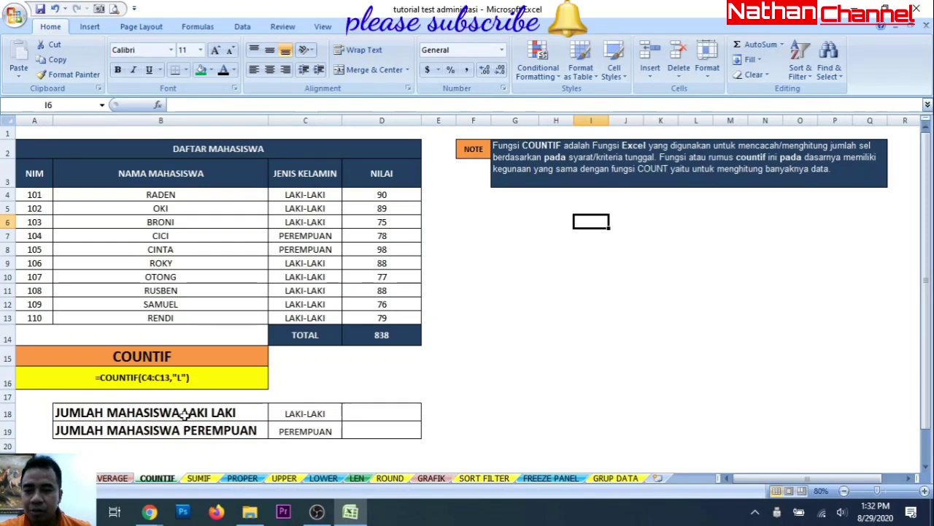
pyautogui.click(310, 414)
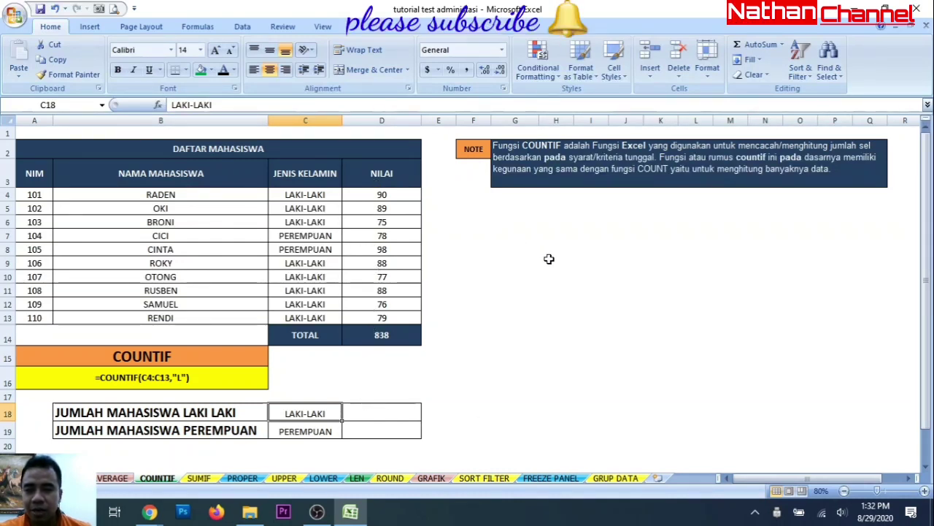
# Count the male students in D18 with =COUNTIF(C4:C13,"LAKI-LAKI") and centre the result in its cell.
pyautogui.click(369, 408)
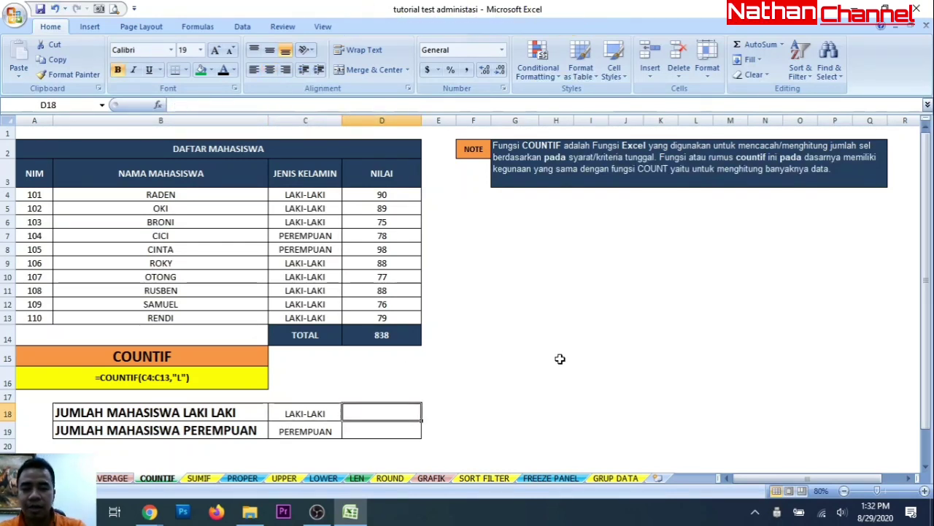
pyautogui.write('=COUNIF')
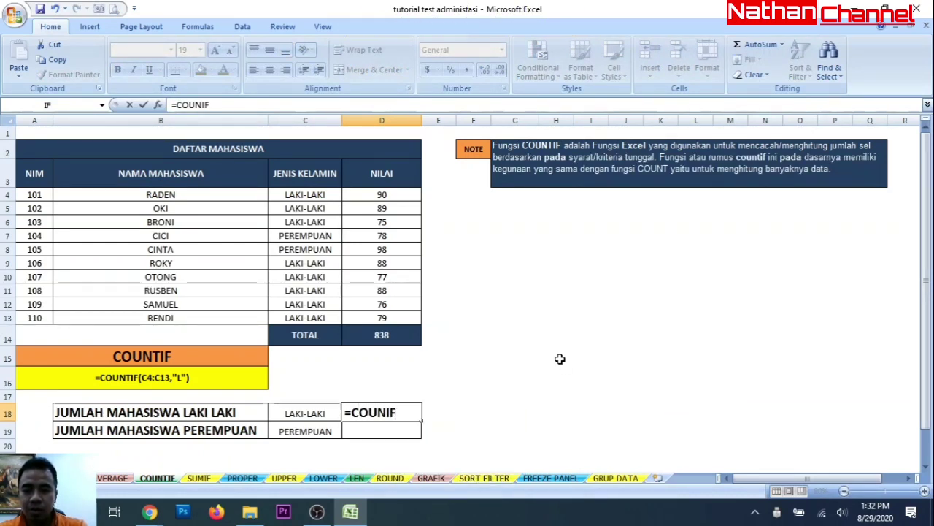
pyautogui.write('(')
pyautogui.press('BackSpace')
pyautogui.press('BackSpace')
pyautogui.press('BackSpace')
pyautogui.press('BackSpace')
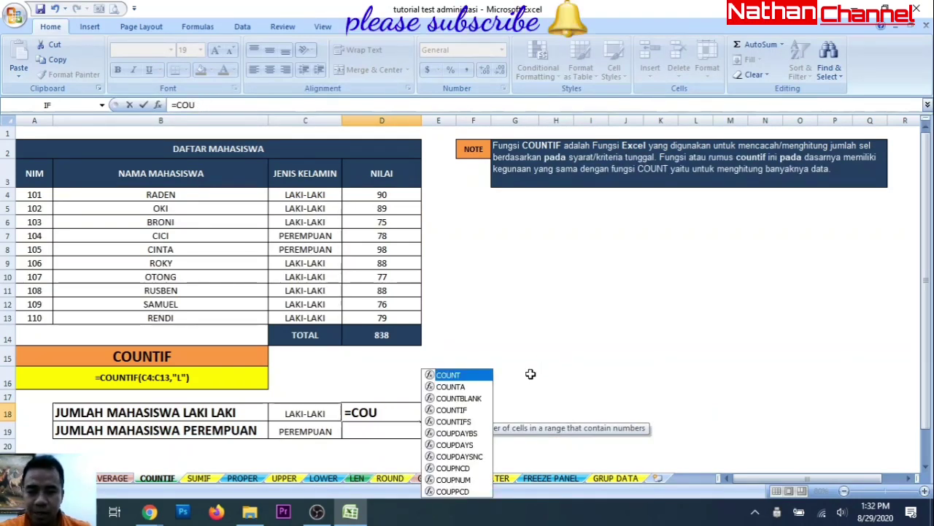
pyautogui.doubleClick(451, 409)
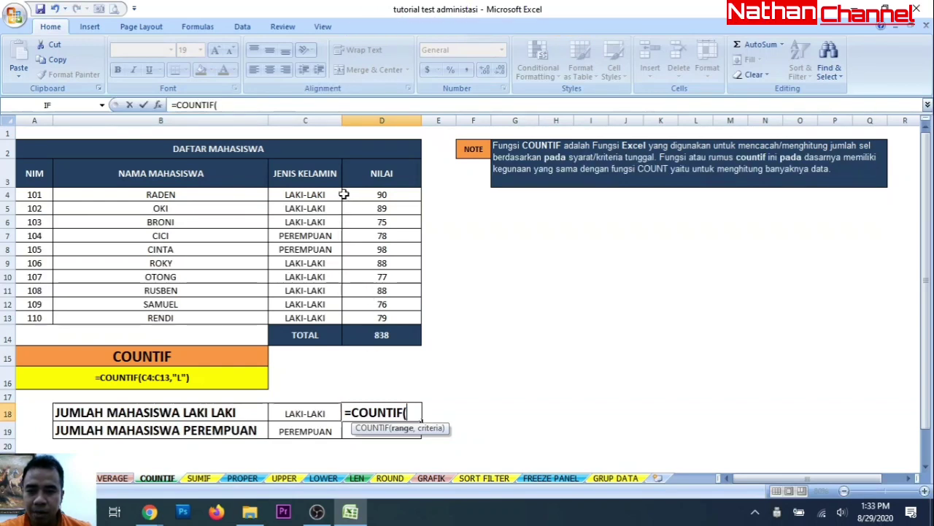
pyautogui.moveTo(320, 193); pyautogui.dragTo(320, 316)
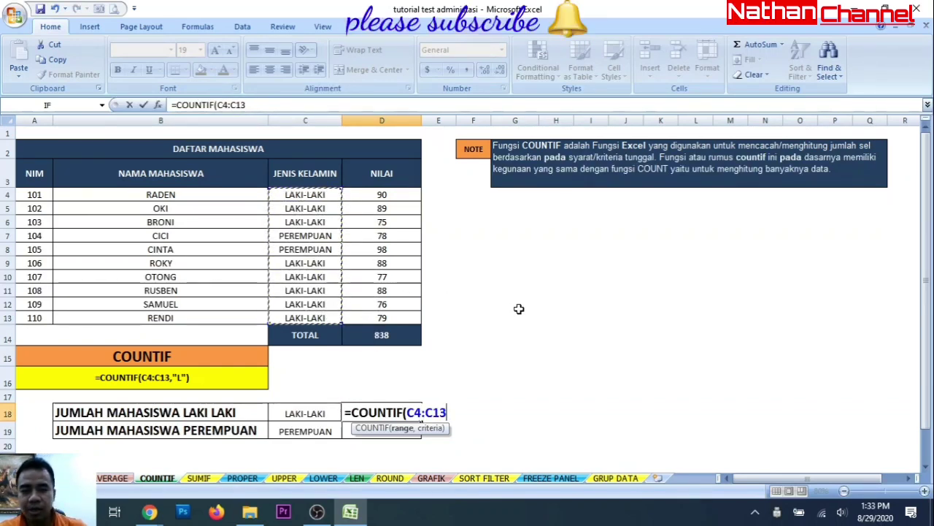
pyautogui.write(',')
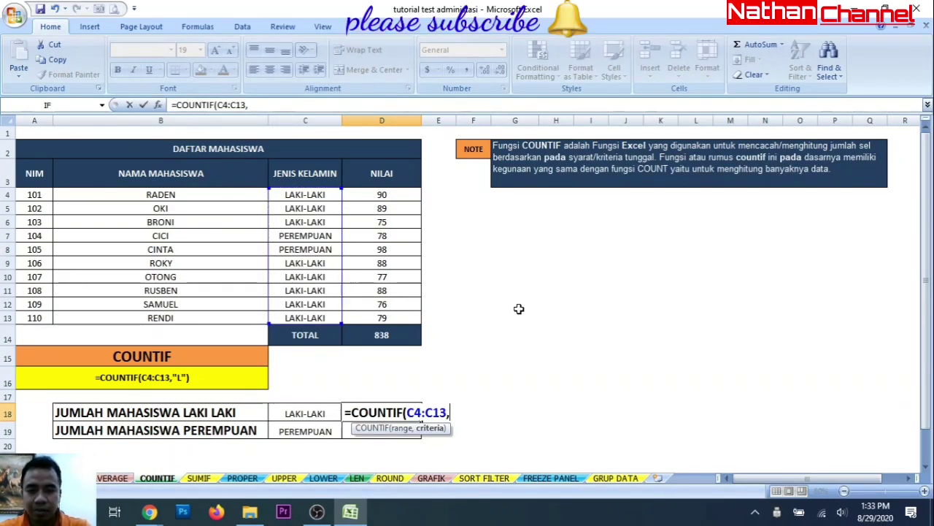
pyautogui.write('"')
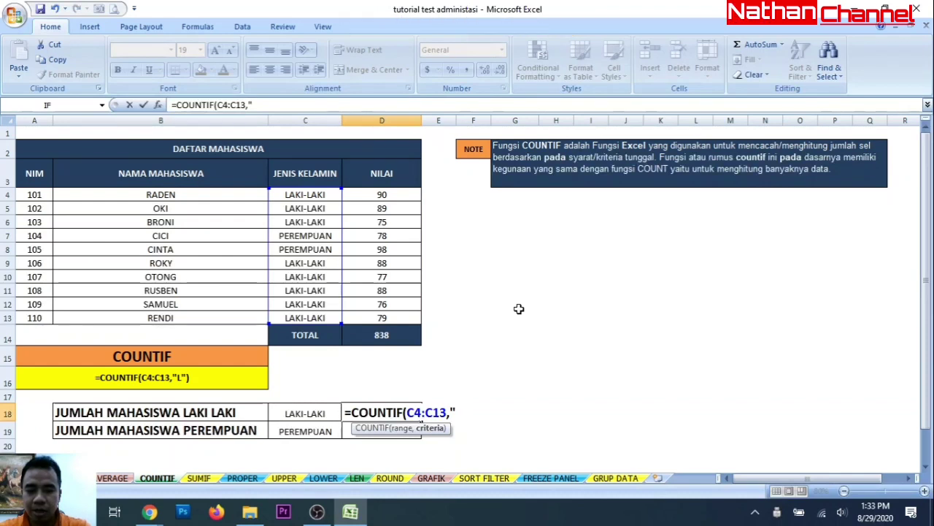
pyautogui.write('LAKI-LAKI')
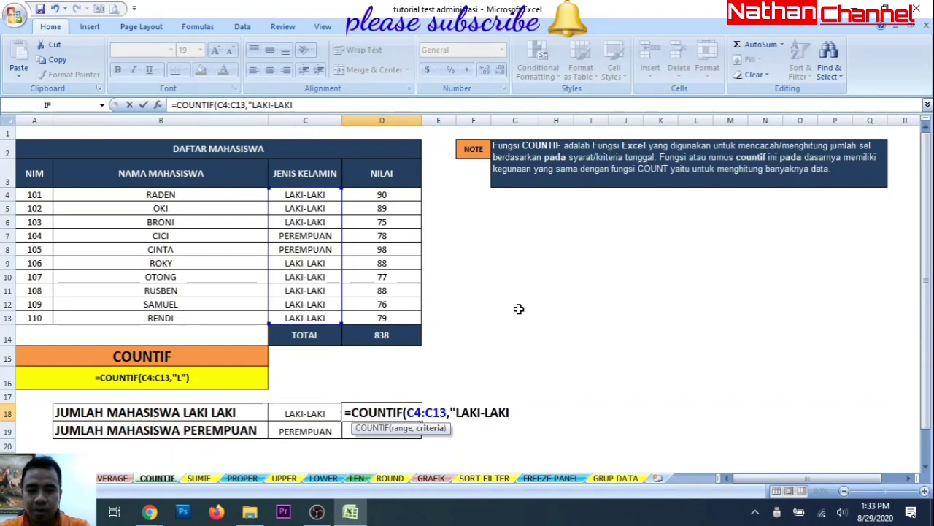
pyautogui.write('"')
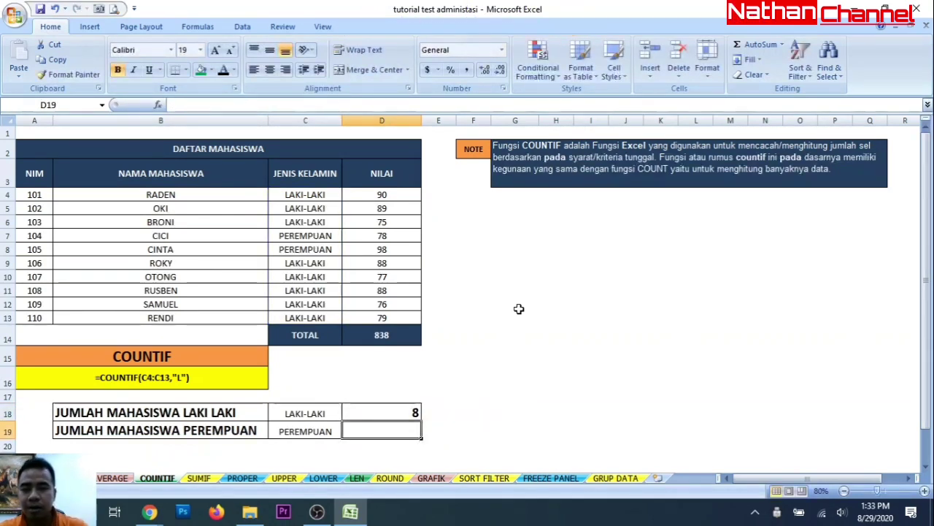
pyautogui.click(376, 412)
pyautogui.click(269, 69)
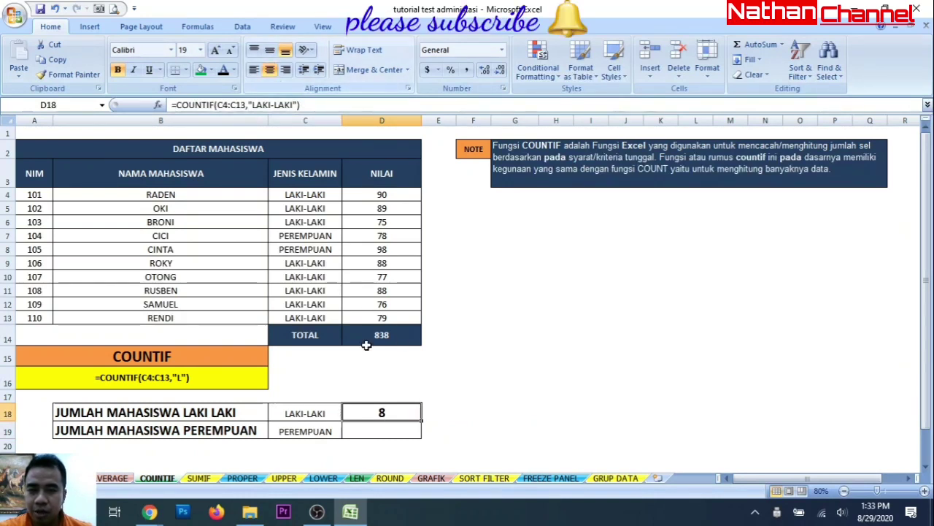
# Check the count in D18 against the individual LAKI-LAKI entries in the JENIS KELAMIN column.
pyautogui.click(327, 194)
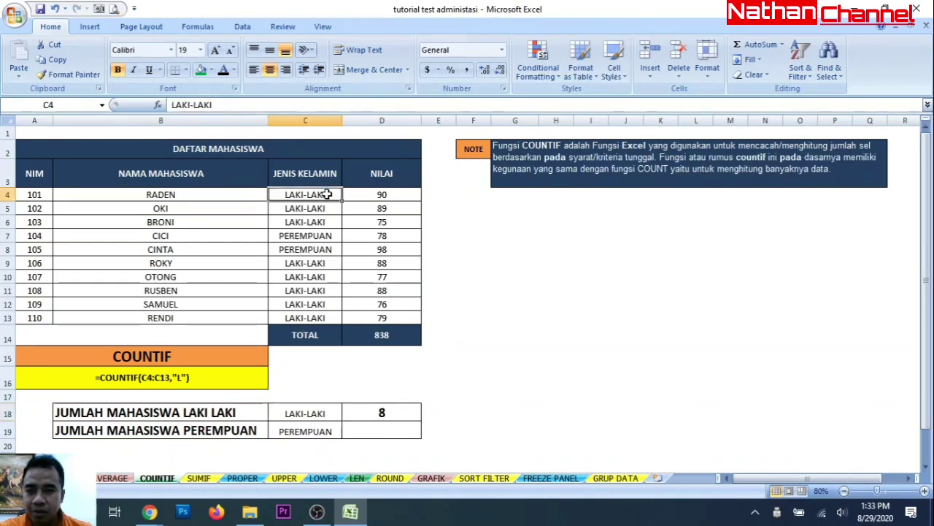
pyautogui.click(321, 208)
pyautogui.click(319, 222)
pyautogui.click(318, 260)
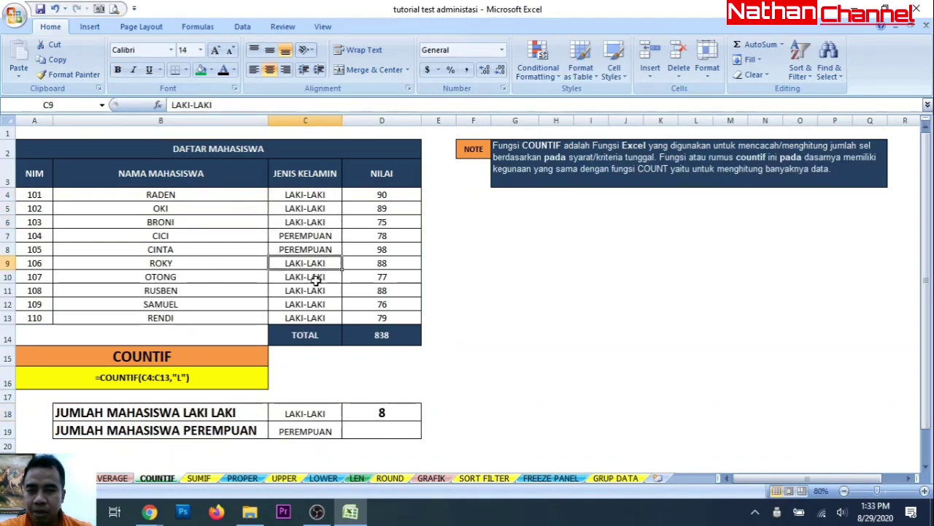
pyautogui.click(315, 289)
pyautogui.click(314, 277)
pyautogui.click(316, 290)
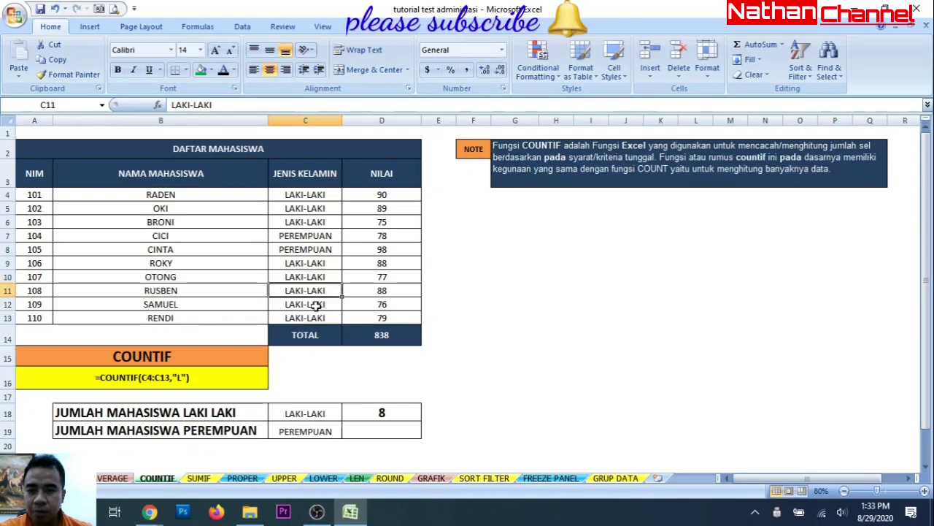
pyautogui.click(317, 304)
pyautogui.click(317, 318)
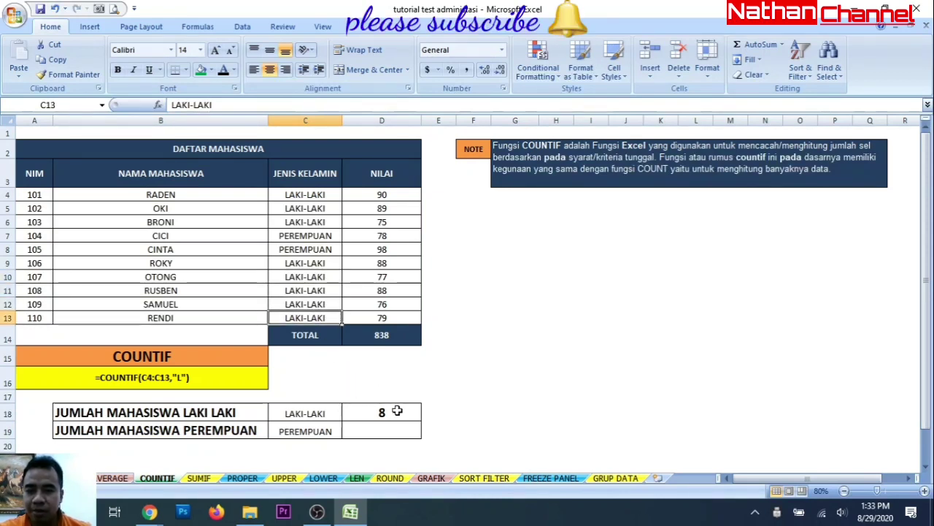
pyautogui.click(395, 411)
# Begin a COUNTIF formula in D19 for the female students, using C4:C13 as its range.
pyautogui.click(395, 429)
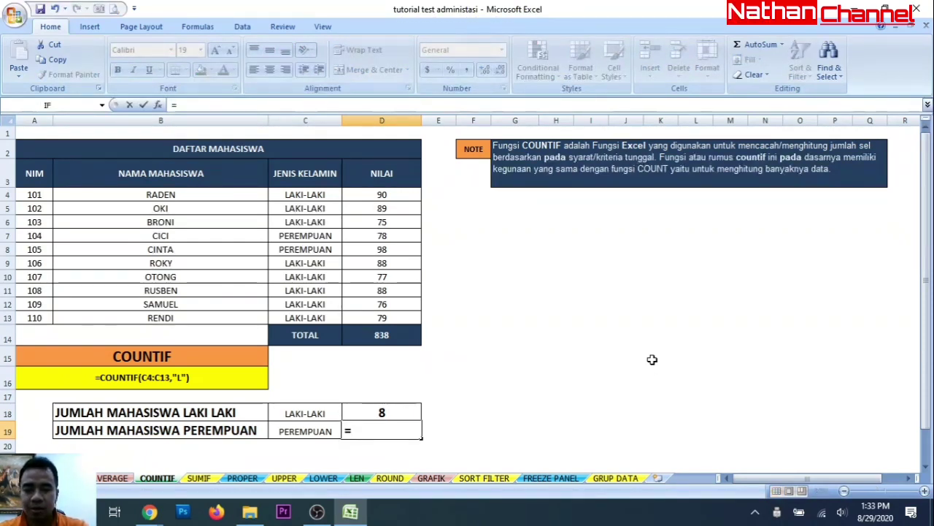
pyautogui.write('=COUNT')
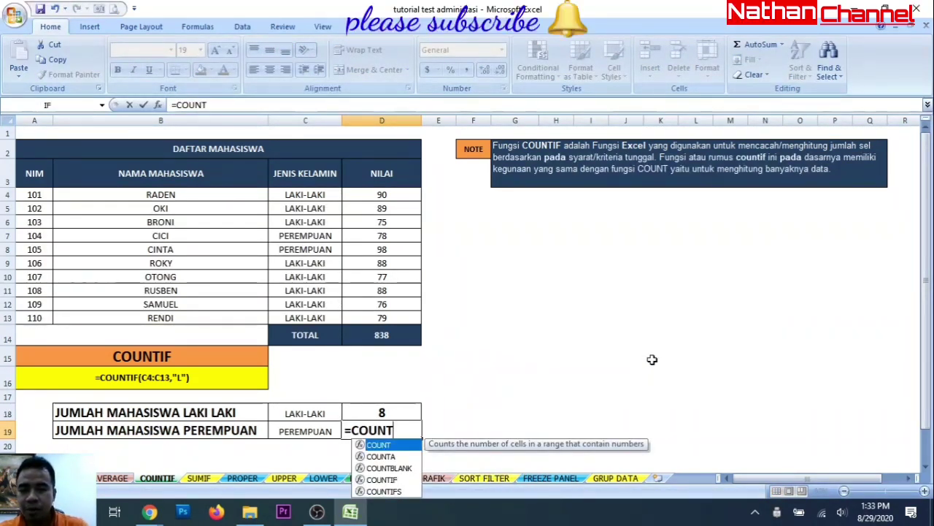
pyautogui.doubleClick(381, 479)
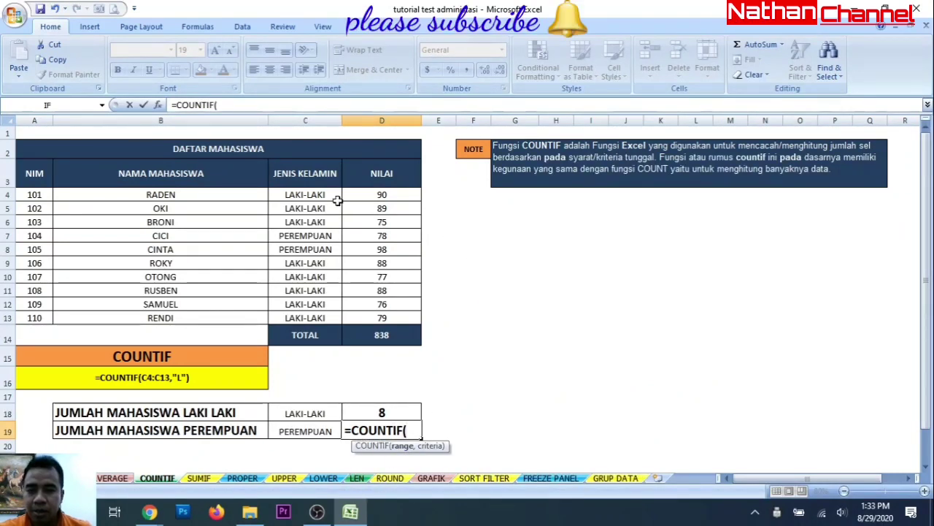
pyautogui.moveTo(332, 195); pyautogui.dragTo(319, 322)
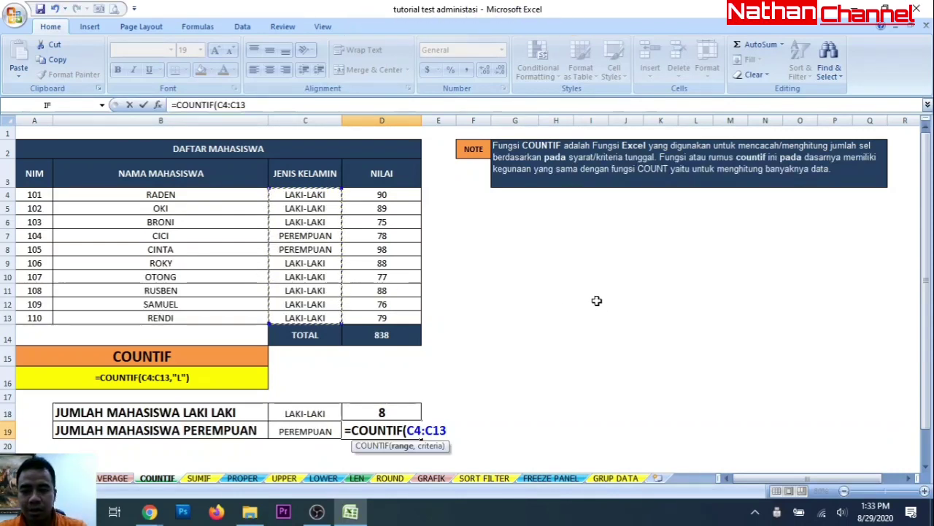
pyautogui.write(',')
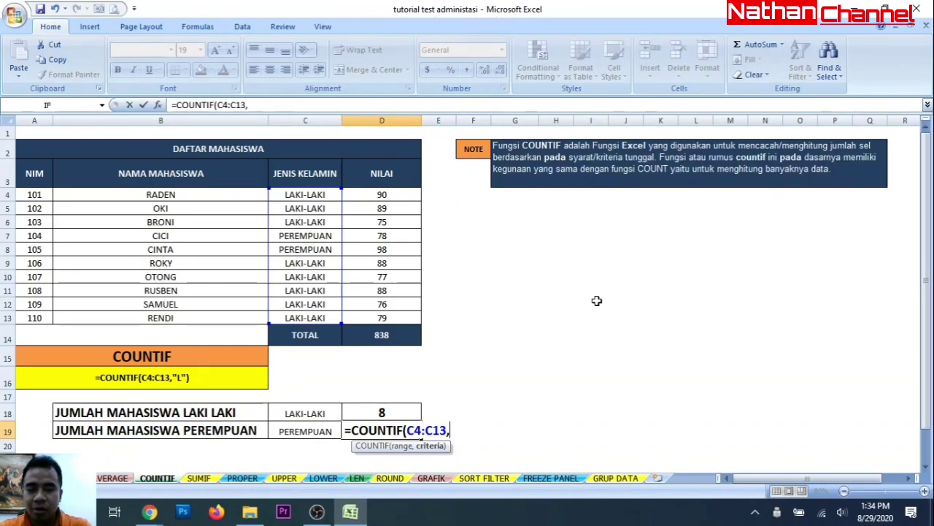
pyautogui.press('BackSpace')
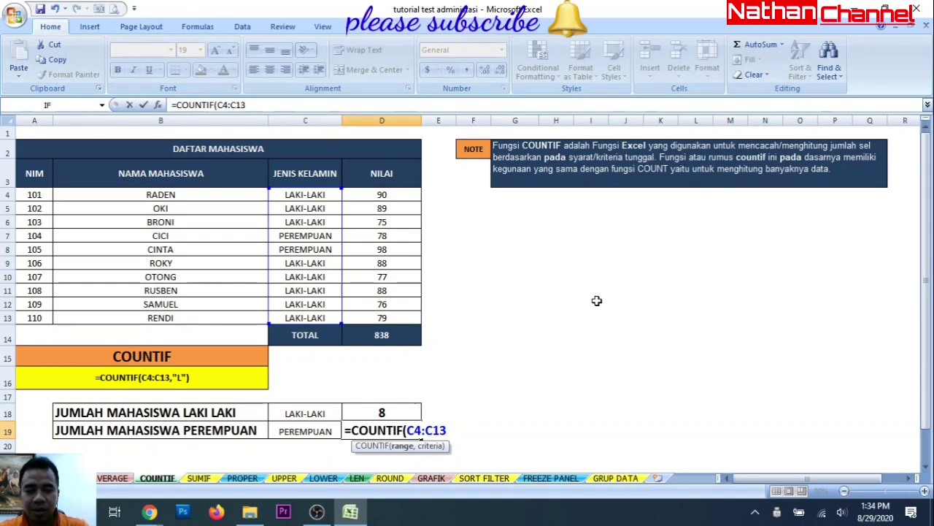
pyautogui.press('BackSpace')
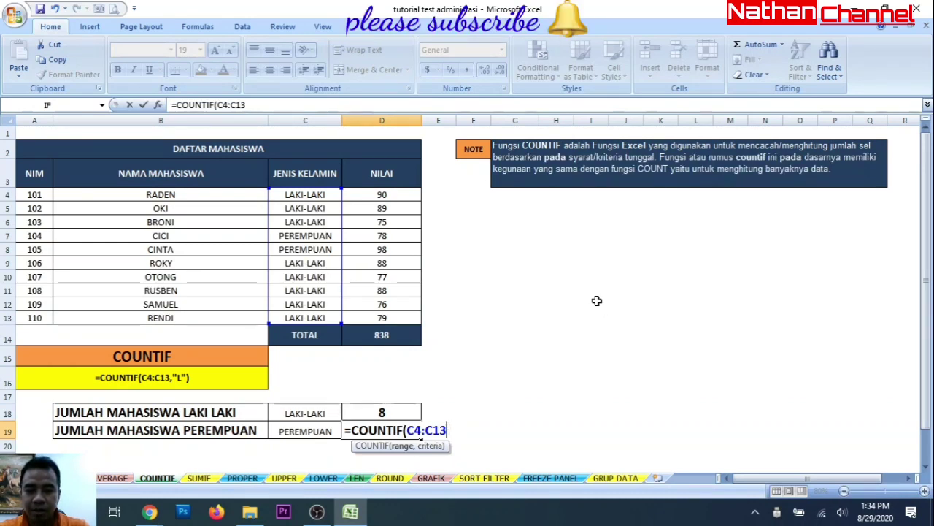
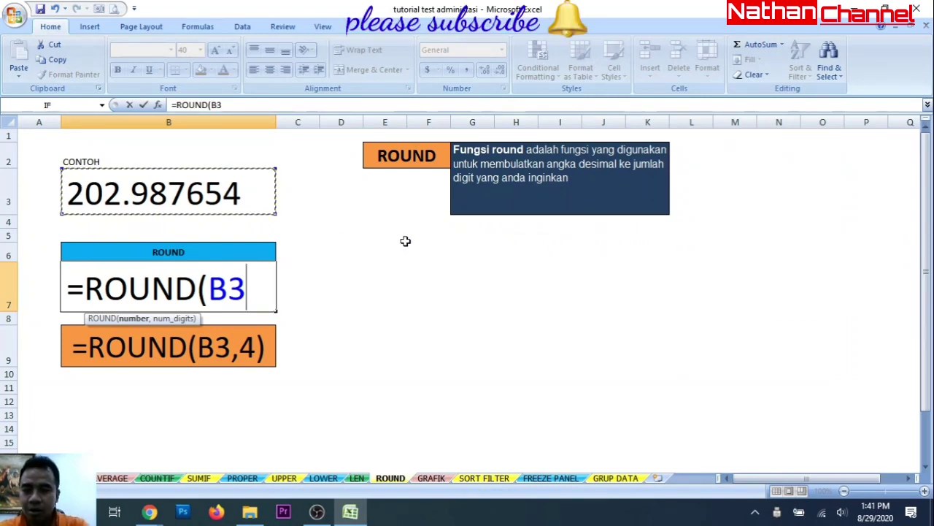
# Complete the formula in B7 as =ROUND(B3,3) to round the sample number to three decimals.
pyautogui.write(',')
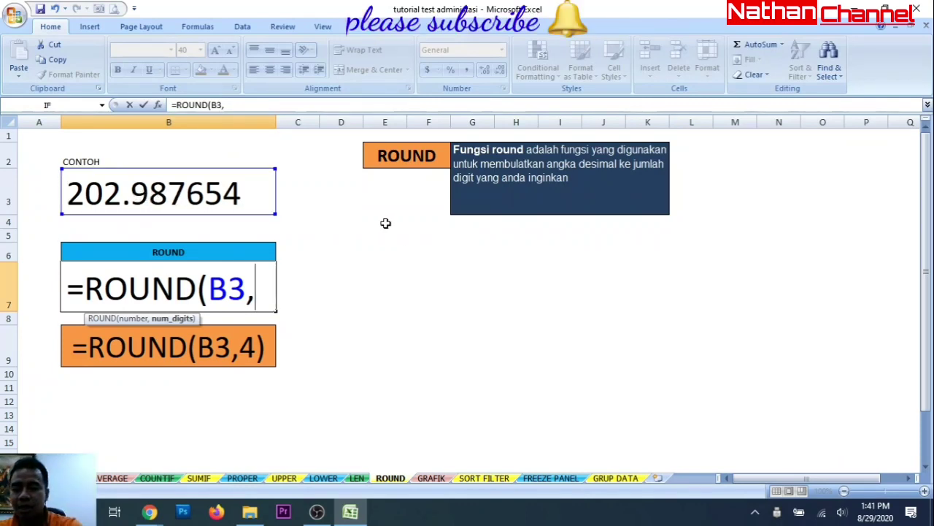
pyautogui.write('3')
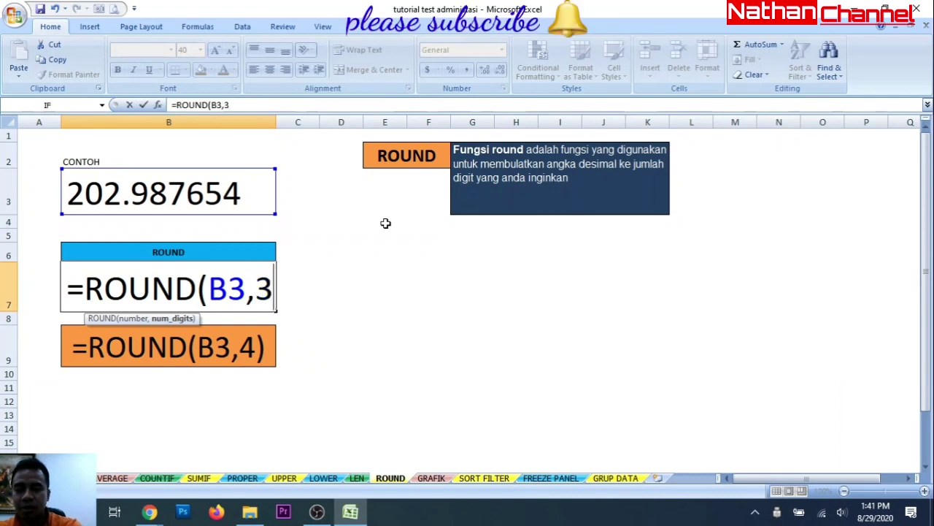
pyautogui.write(')')
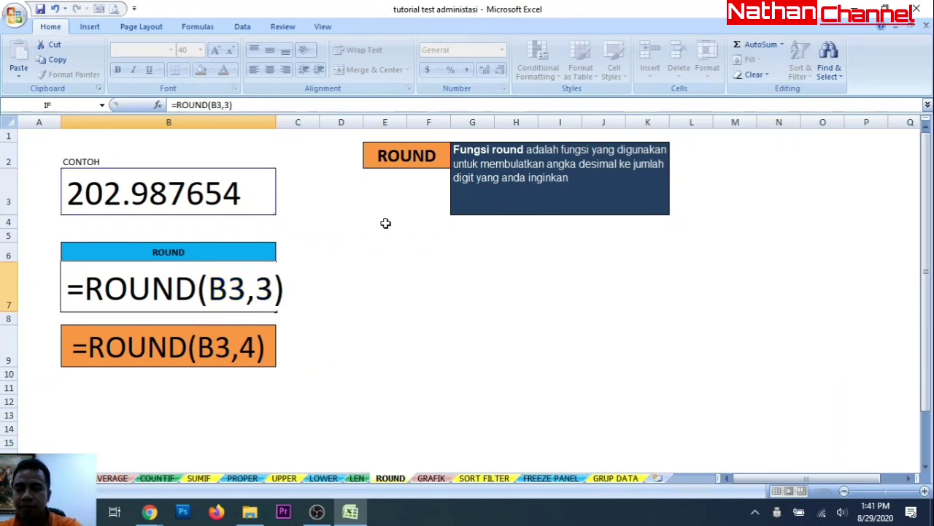
pyautogui.press('Return')
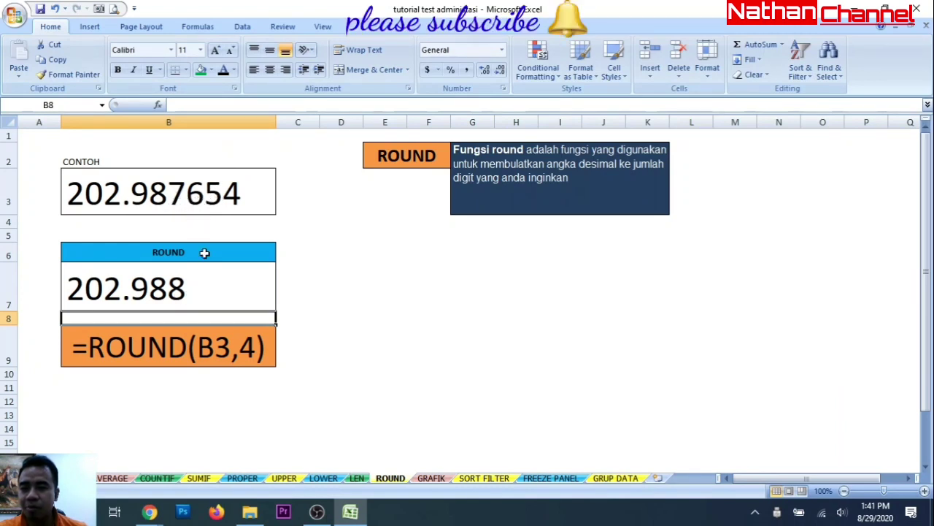
# Change the number of digits in B7's ROUND formula to 2 and reselect the cell.
pyautogui.doubleClick(125, 291)
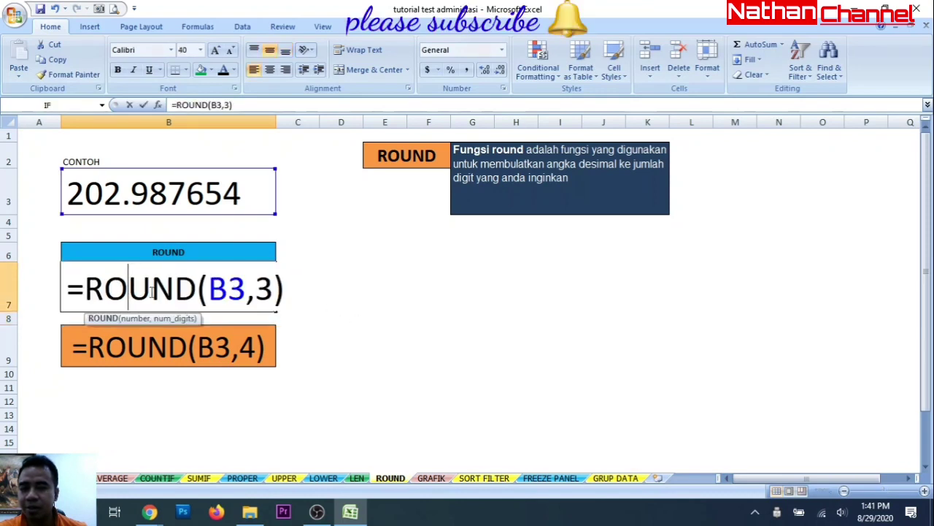
pyautogui.doubleClick(265, 285)
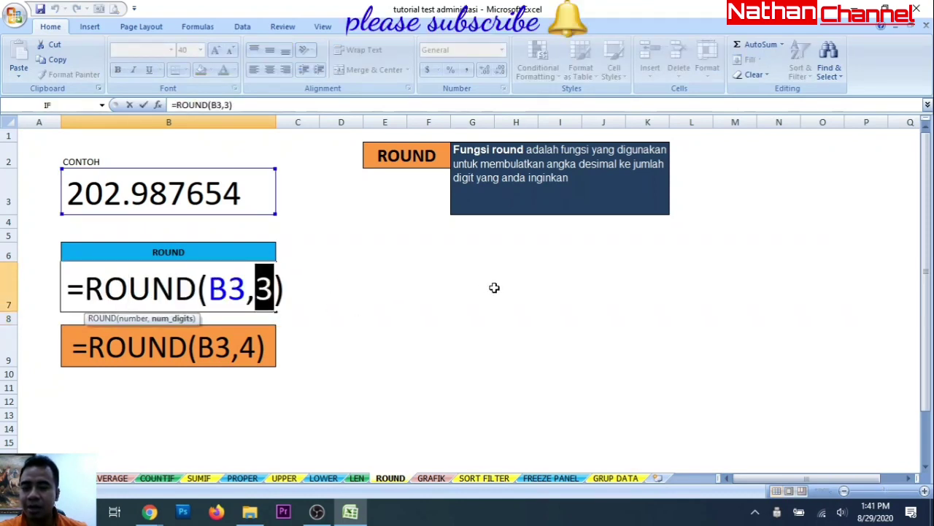
pyautogui.write('2')
pyautogui.press('Return')
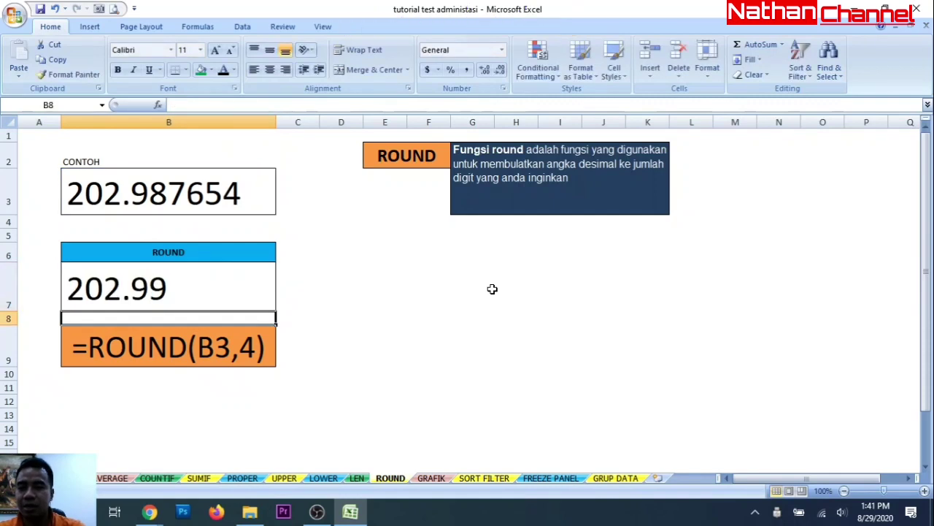
pyautogui.click(168, 286)
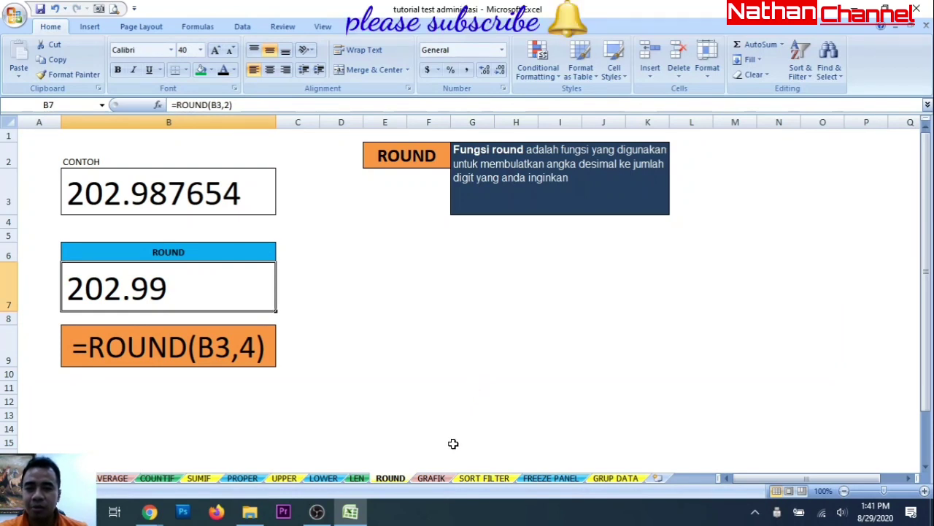
# Open the GRAFIK sheet and select the DAFTAR MAHASISWA heading in A3.
pyautogui.click(434, 478)
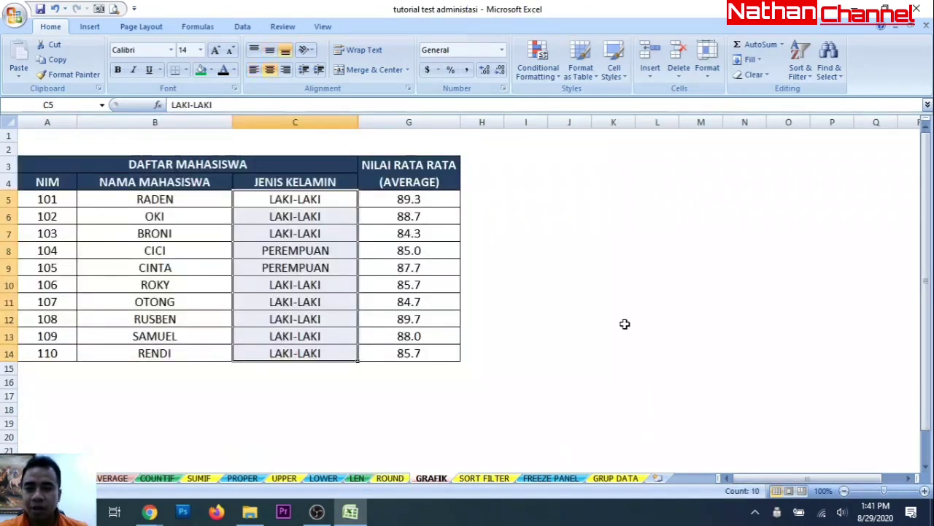
pyautogui.click(585, 283)
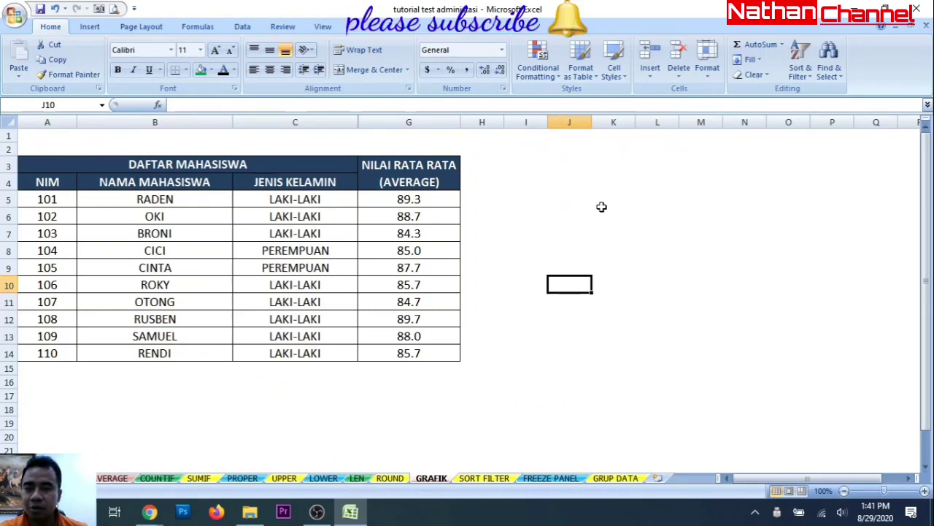
pyautogui.click(52, 198)
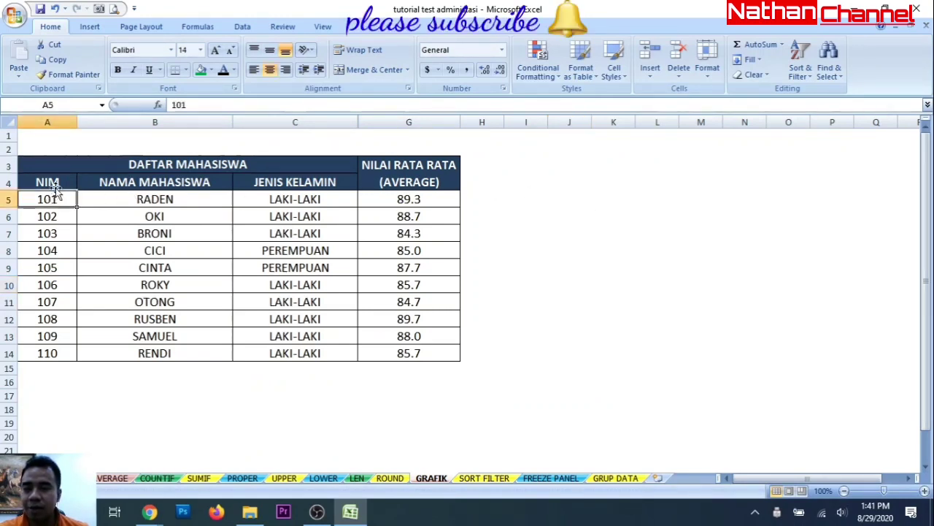
pyautogui.click(59, 181)
pyautogui.click(114, 181)
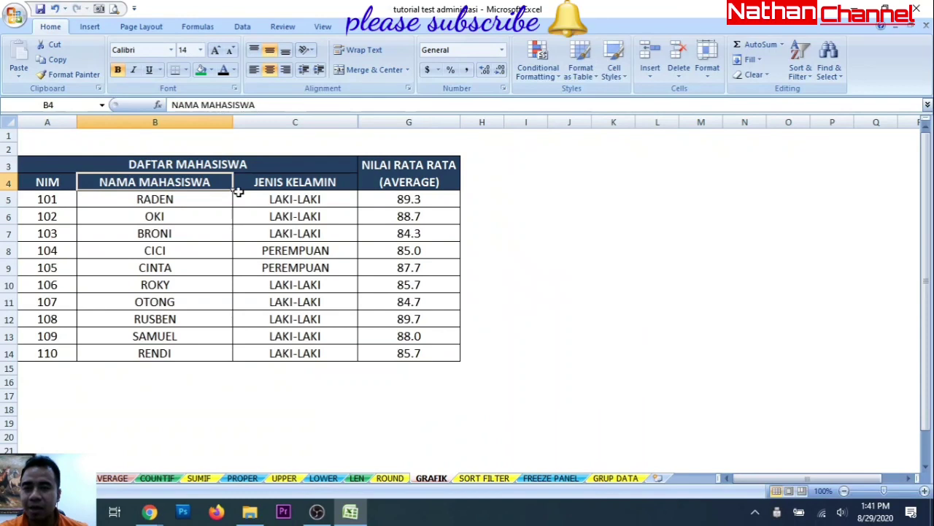
pyautogui.click(43, 165)
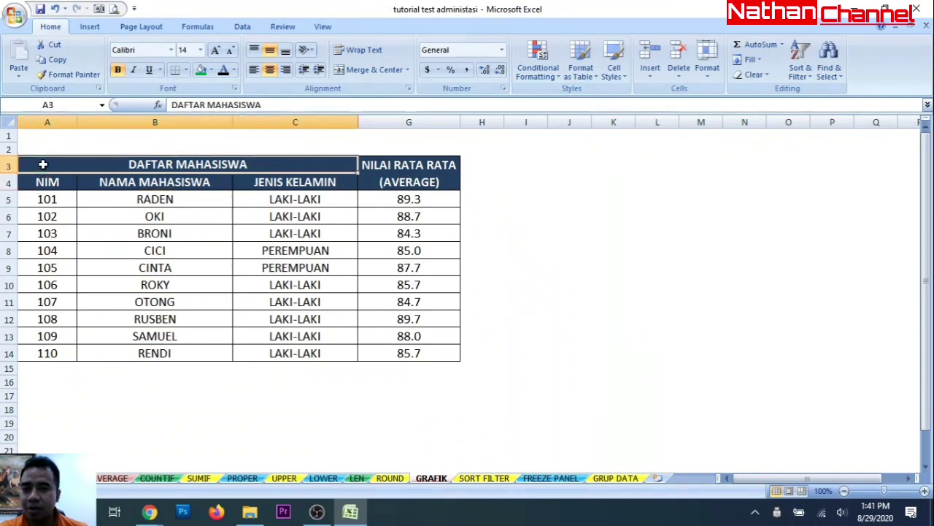
# Insert a 2-D line chart with markers from the whole student table, A3:G14.
pyautogui.moveTo(276, 161); pyautogui.dragTo(433, 352)
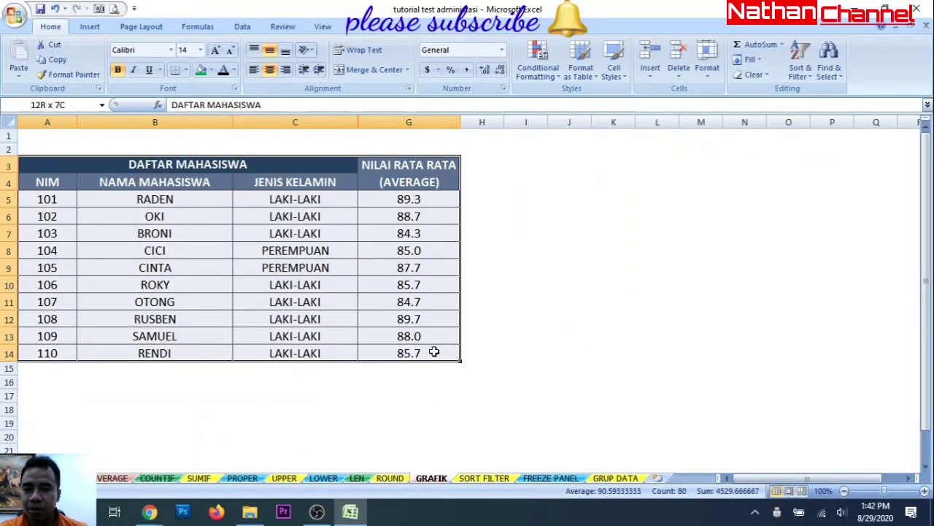
pyautogui.moveTo(433, 351); pyautogui.dragTo(434, 352)
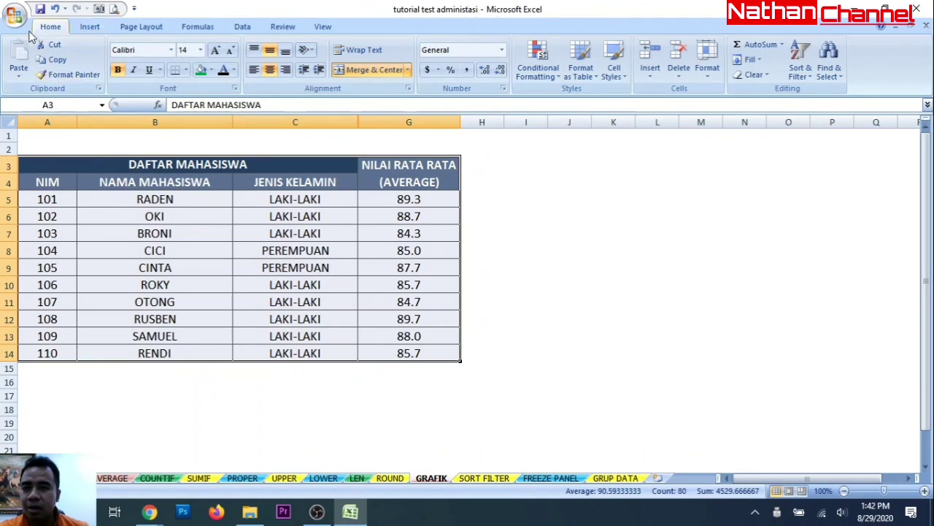
pyautogui.click(87, 27)
pyautogui.click(143, 28)
pyautogui.click(196, 29)
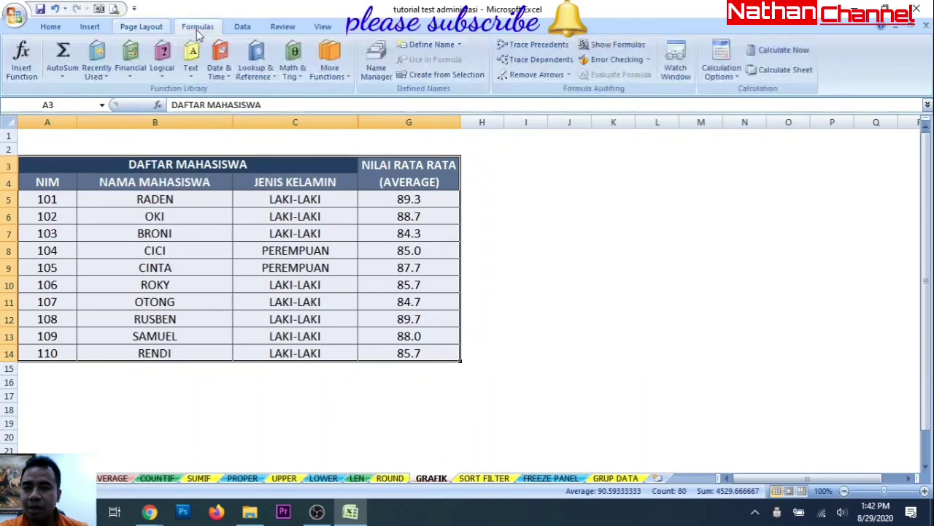
pyautogui.click(242, 27)
pyautogui.click(285, 28)
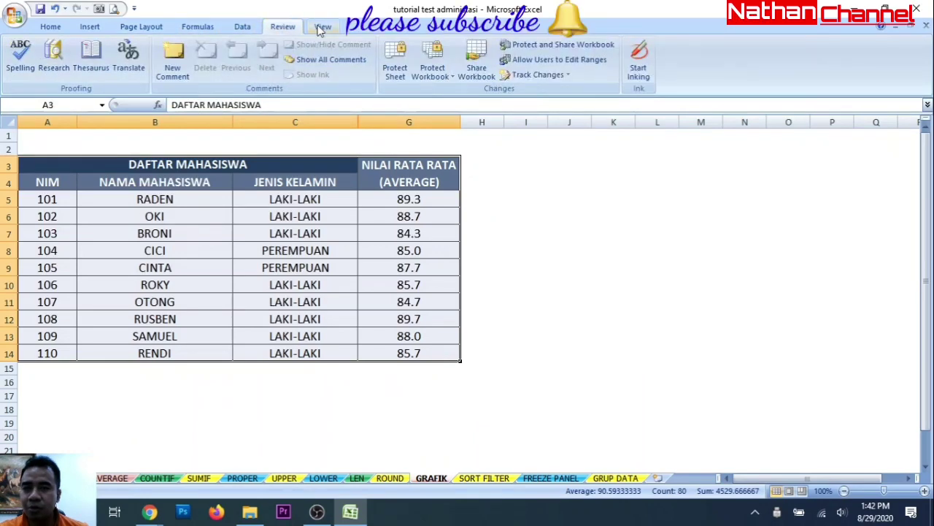
pyautogui.click(321, 28)
pyautogui.click(90, 28)
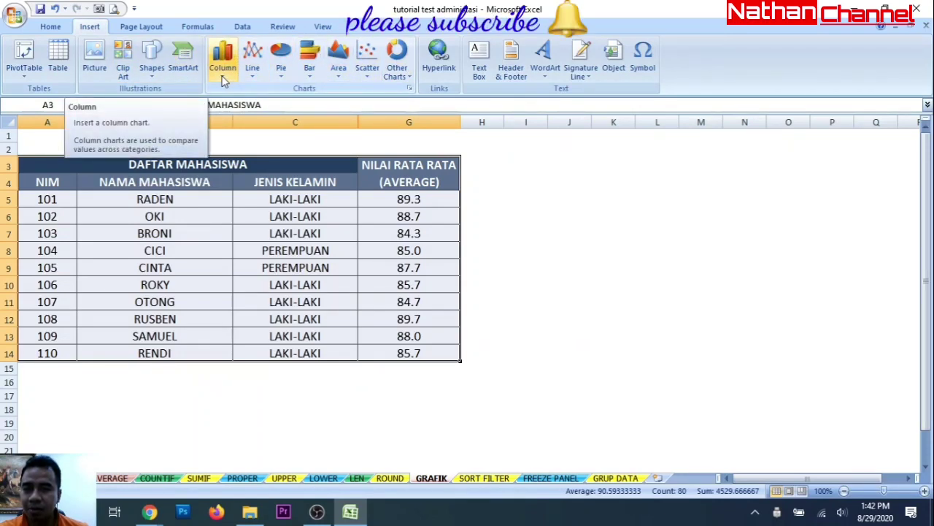
pyautogui.click(223, 70)
pyautogui.click(253, 69)
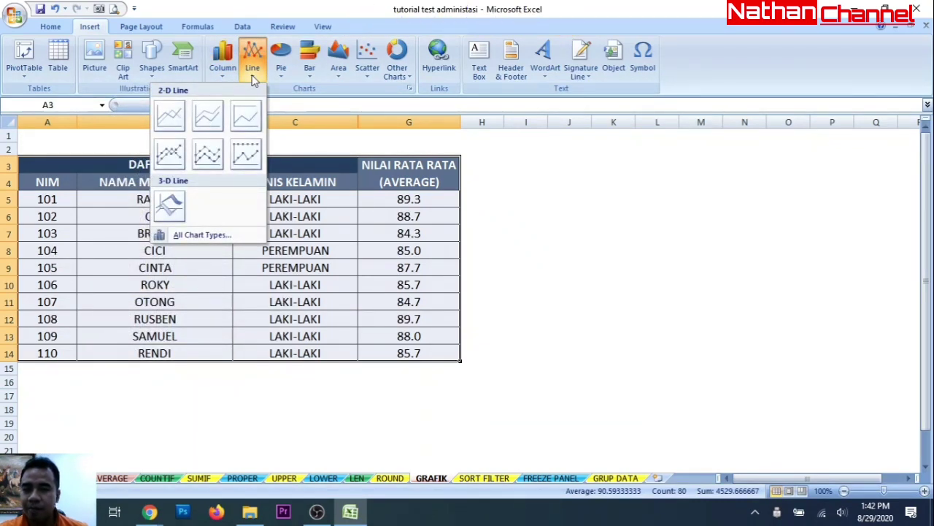
pyautogui.click(170, 156)
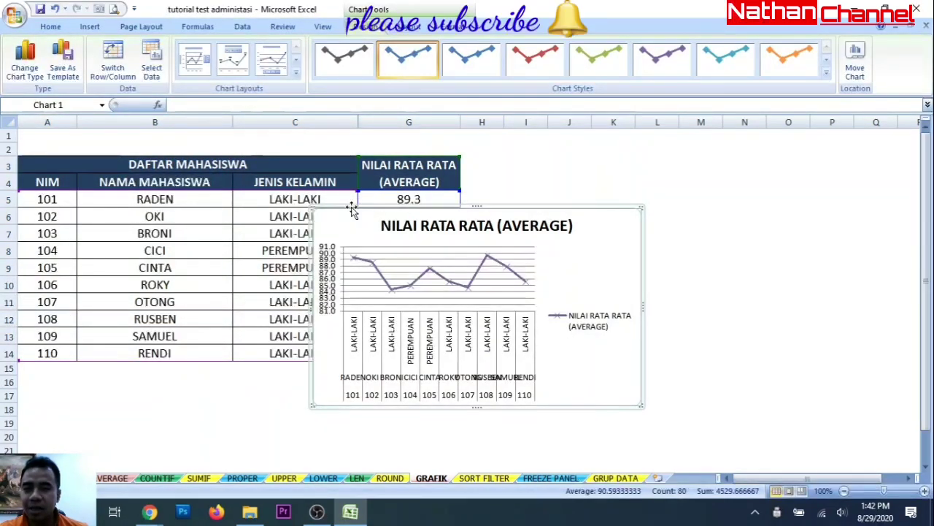
# Move the line chart beside the student table and apply the black-background chart style with the red line.
pyautogui.moveTo(353, 209); pyautogui.dragTo(519, 162)
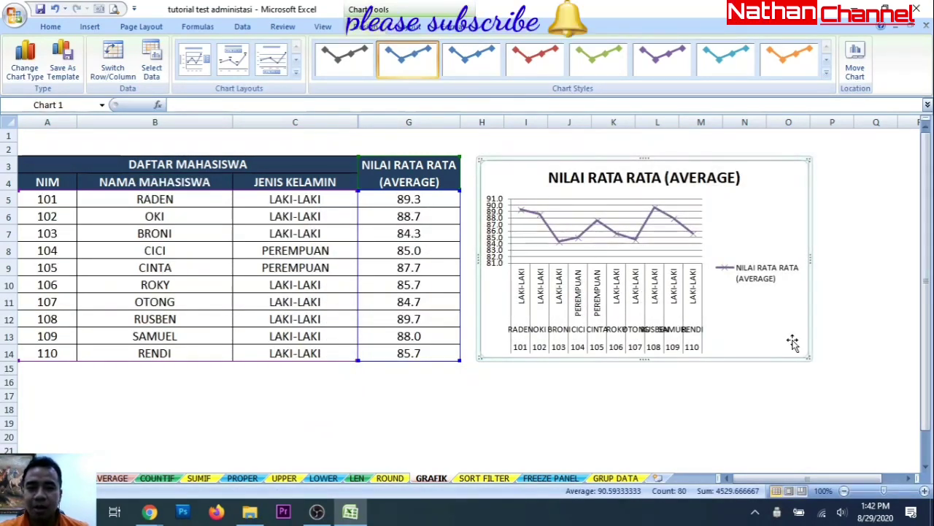
pyautogui.click(827, 76)
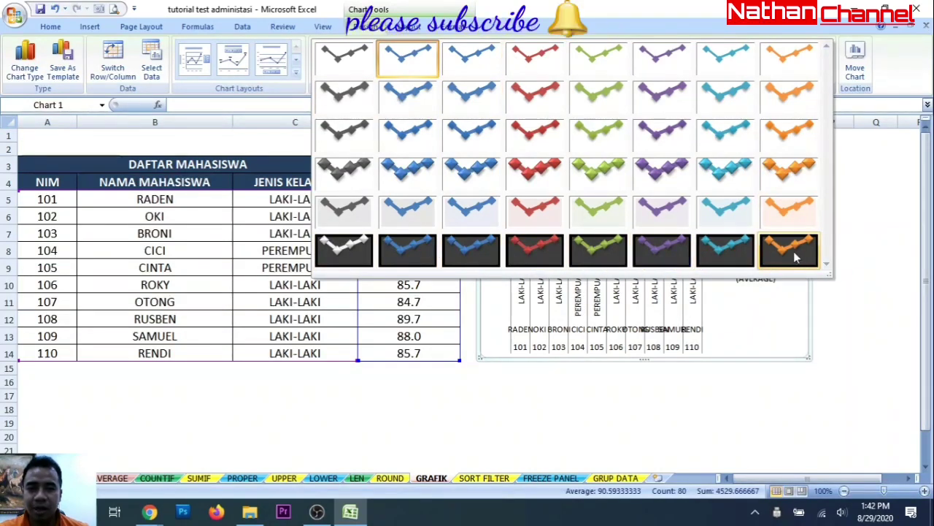
pyautogui.click(519, 251)
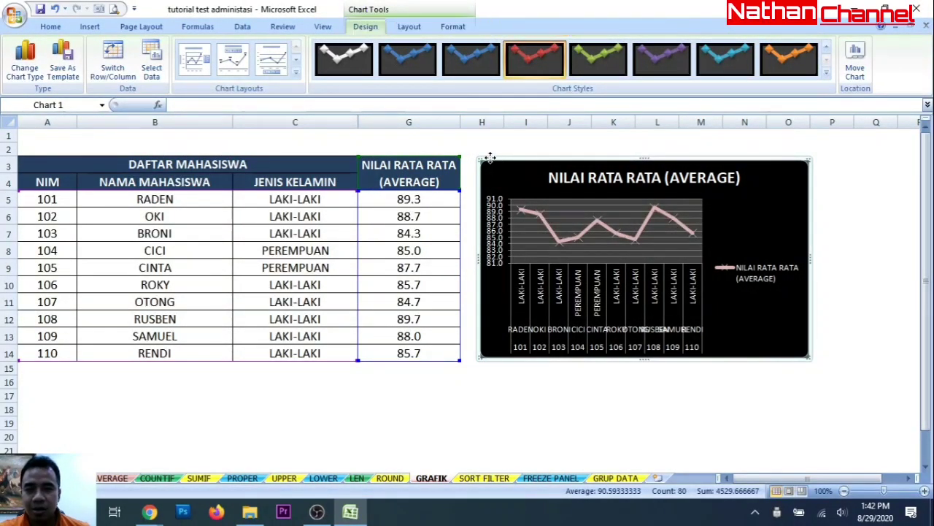
# Enlarge the chart beside the table to span columns H to Q and rows 3 to 19, and add data labels to its line.
pyautogui.moveTo(490, 156); pyautogui.dragTo(475, 154)
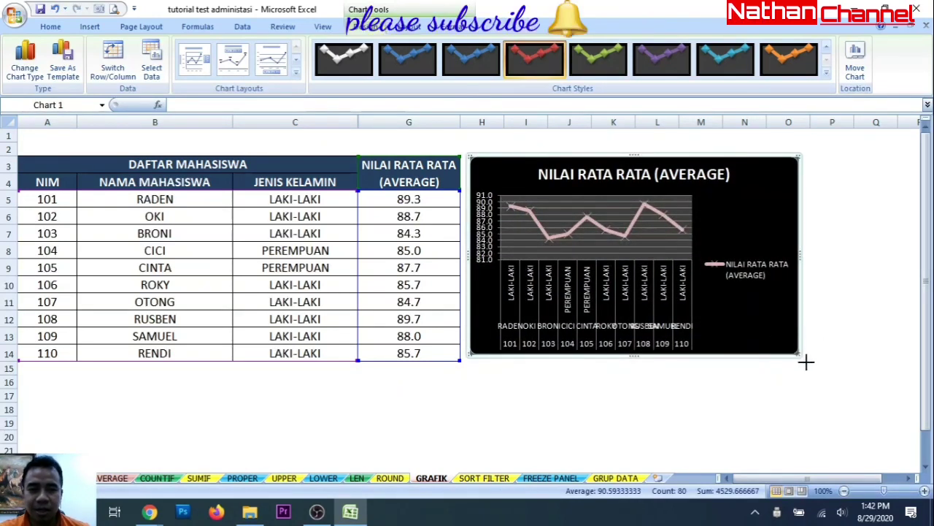
pyautogui.moveTo(806, 362); pyautogui.dragTo(899, 422)
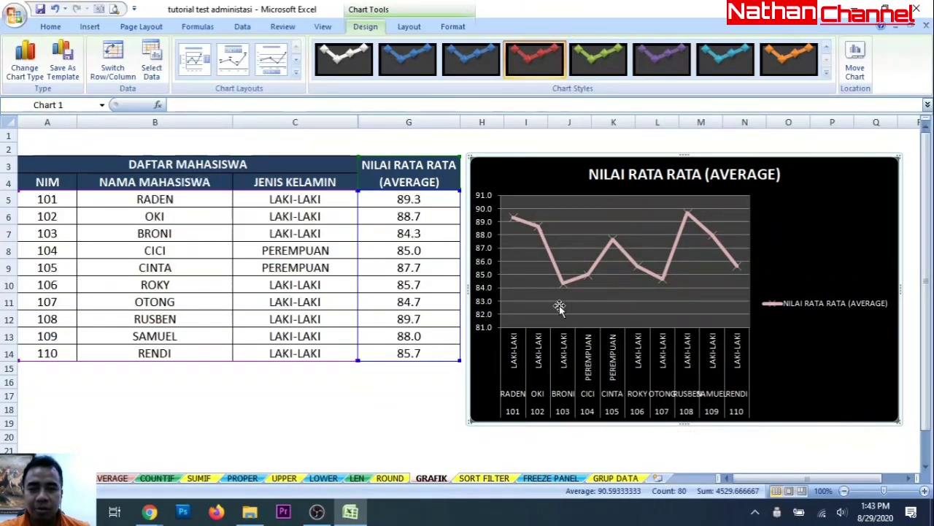
pyautogui.click(523, 224)
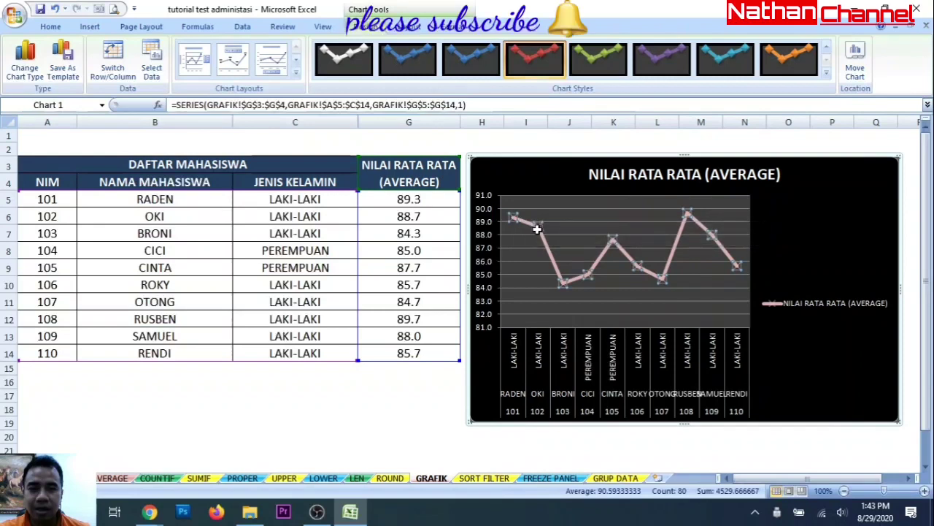
pyautogui.moveTo(527, 225)
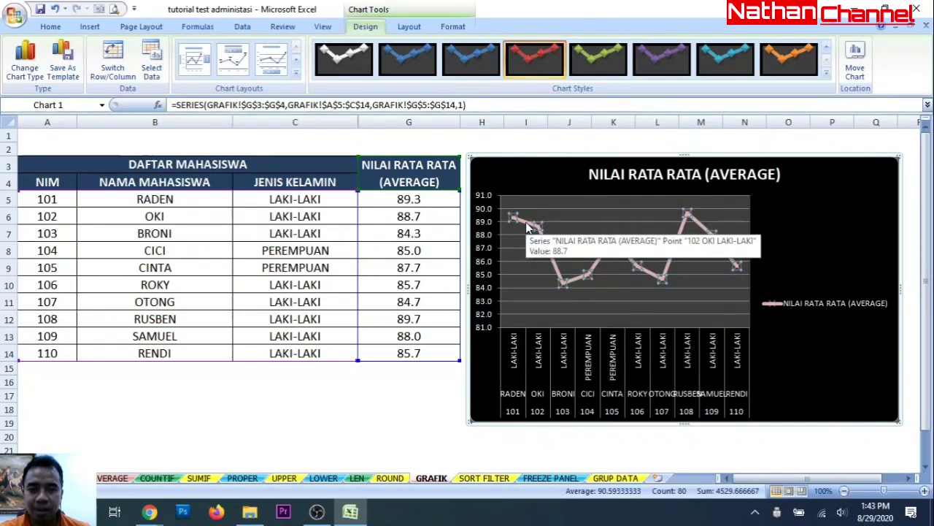
pyautogui.rightClick(527, 227)
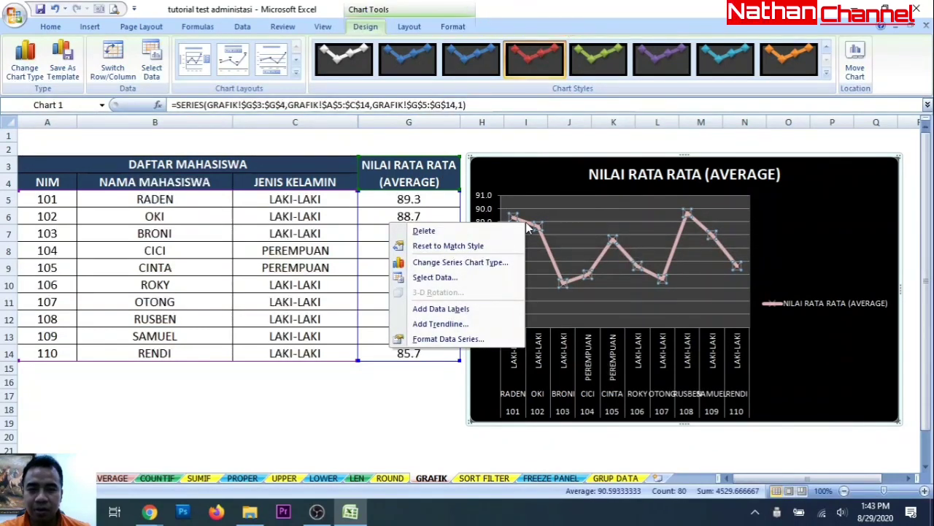
pyautogui.click(472, 314)
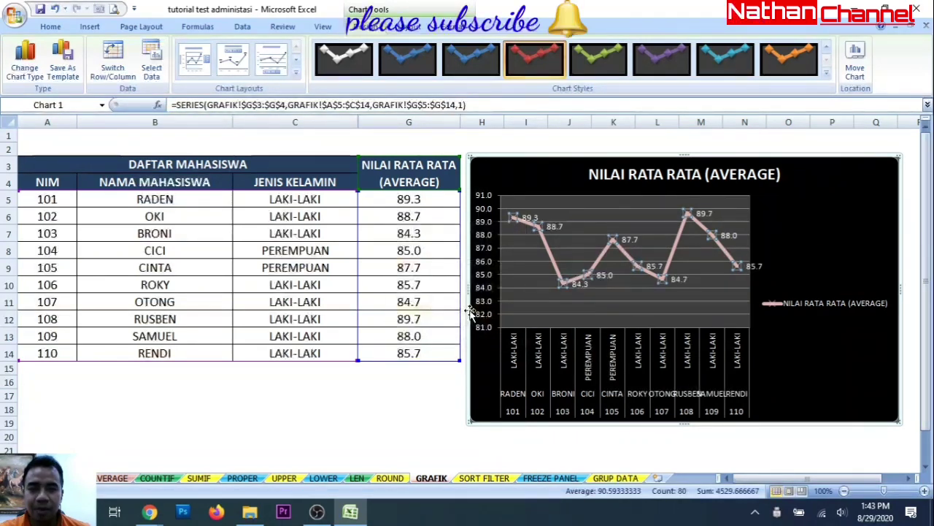
# Compare the highest and lowest points on the chart with the matching students and their averages in the table.
pyautogui.click(527, 251)
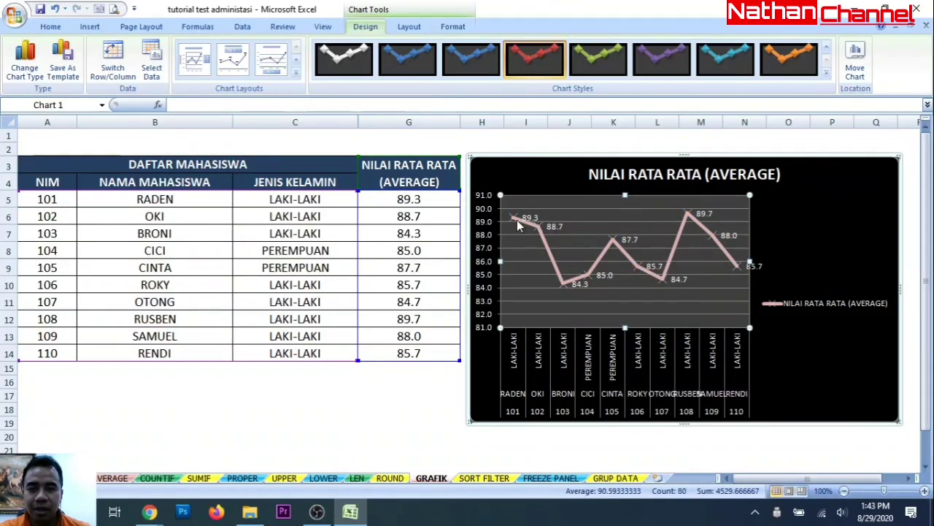
pyautogui.click(517, 220)
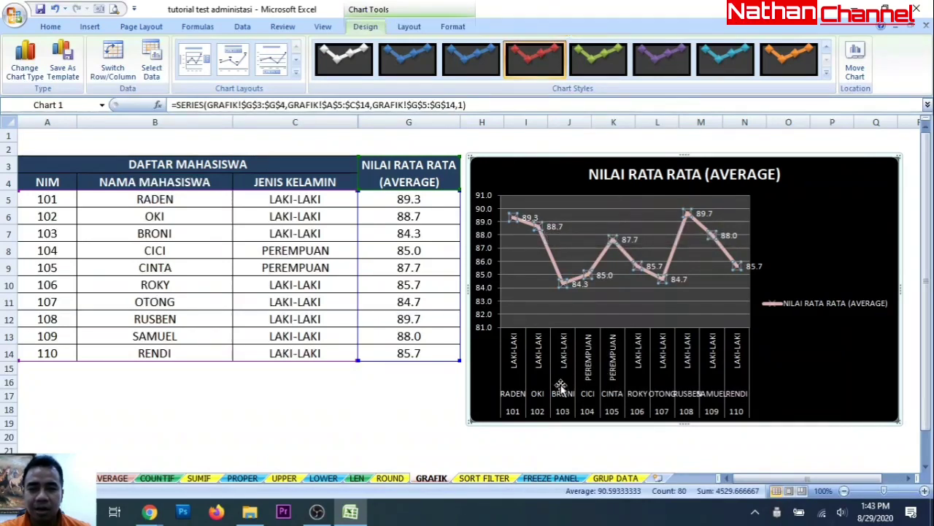
pyautogui.click(762, 435)
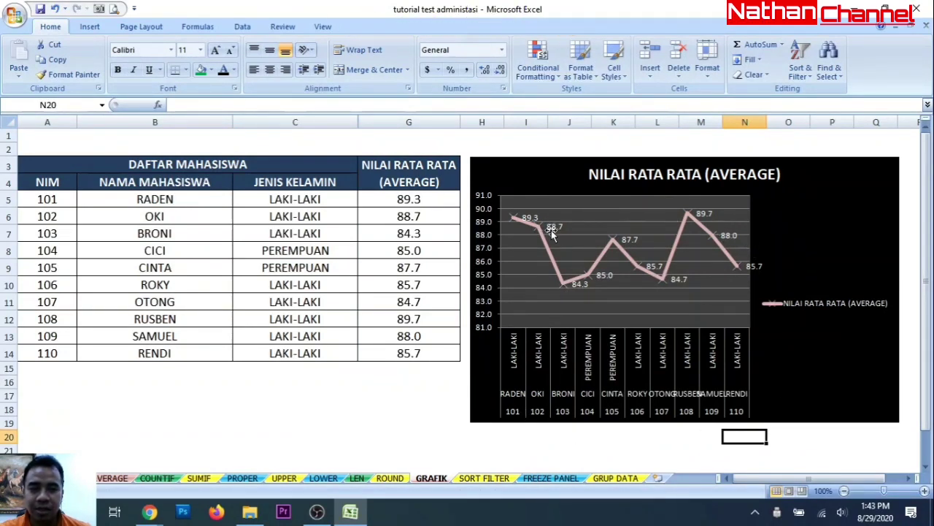
pyautogui.click(692, 221)
pyautogui.click(698, 405)
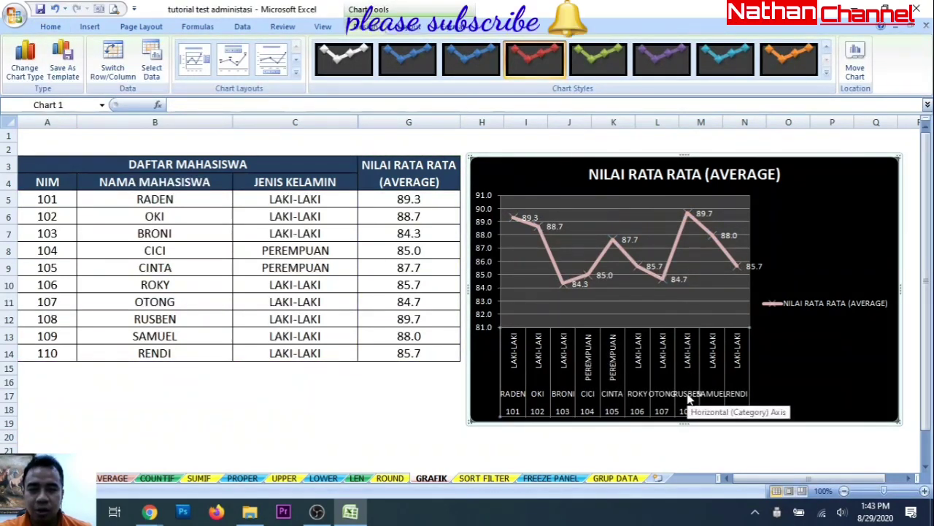
pyautogui.click(400, 321)
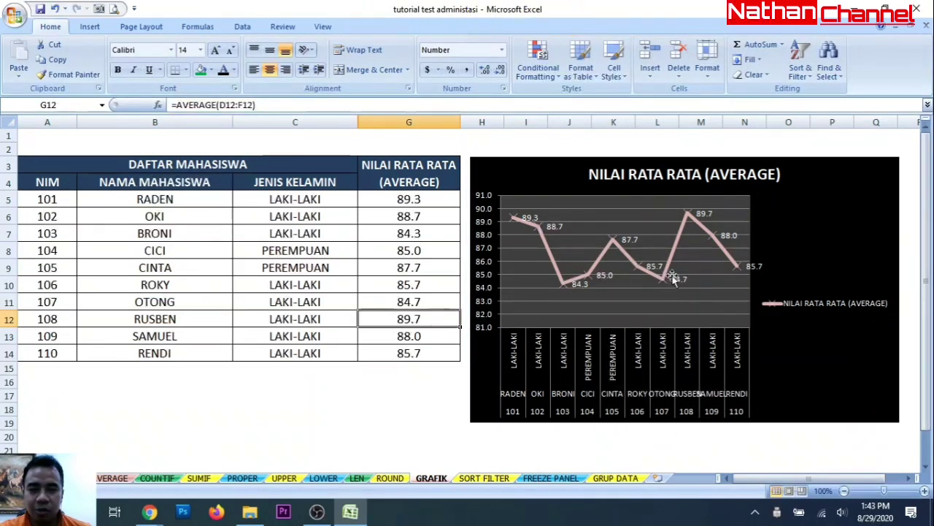
pyautogui.click(686, 218)
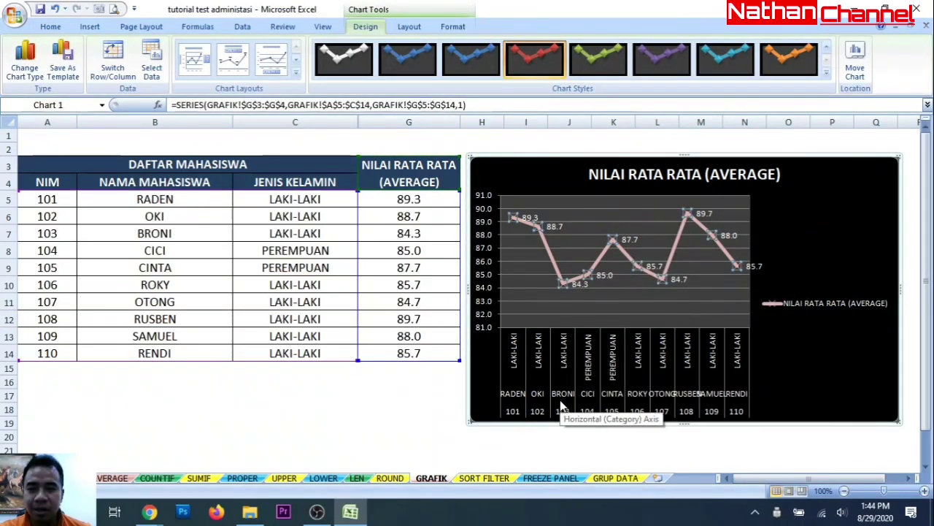
pyautogui.click(419, 240)
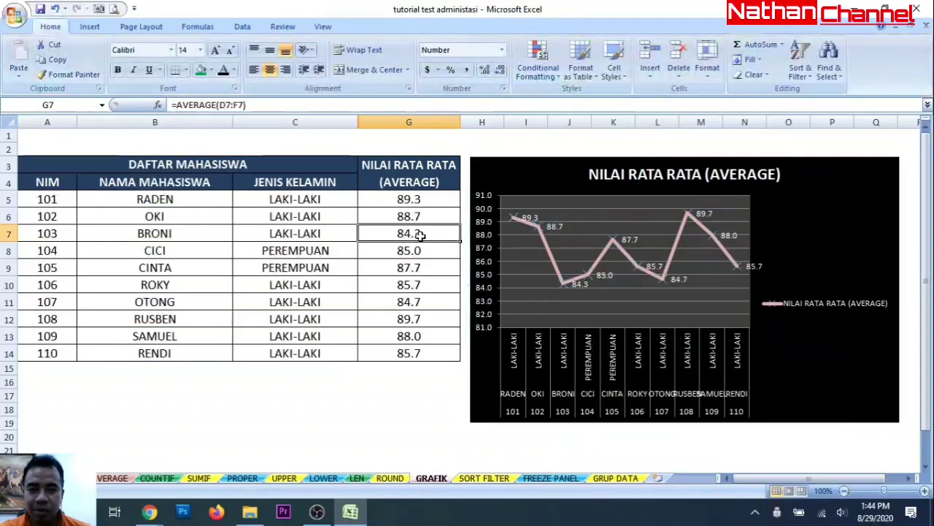
pyautogui.click(603, 160)
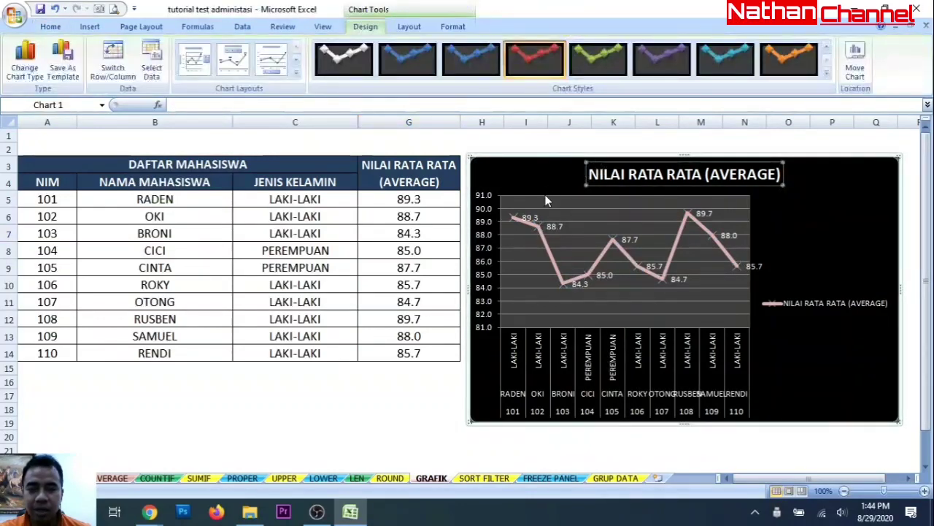
pyautogui.click(434, 407)
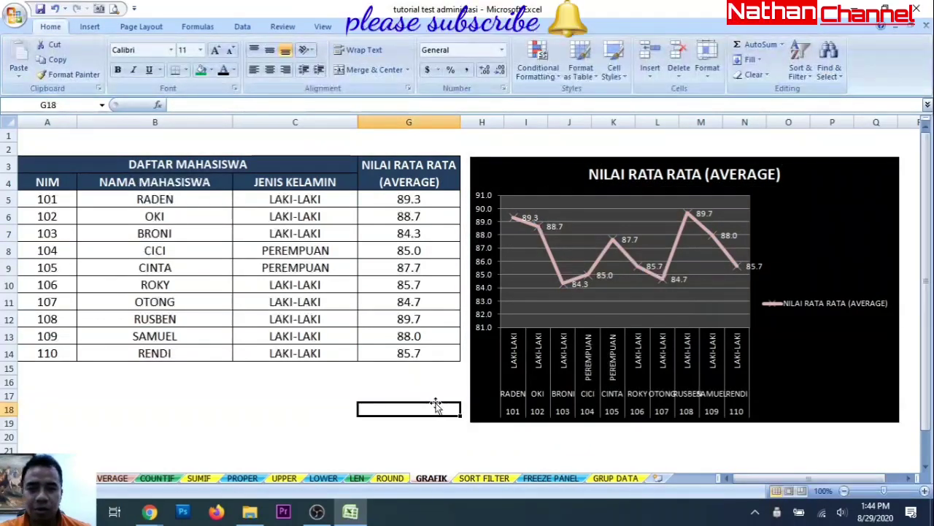
pyautogui.click(826, 377)
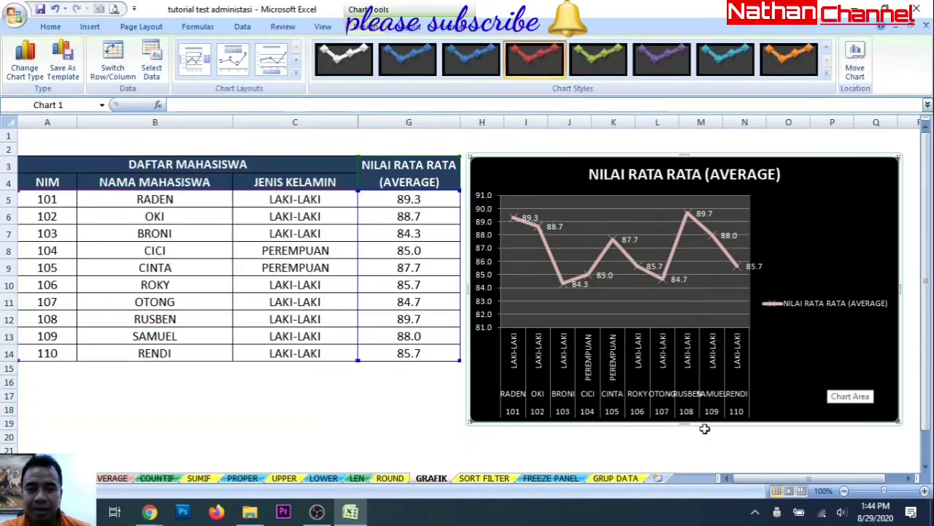
pyautogui.click(372, 409)
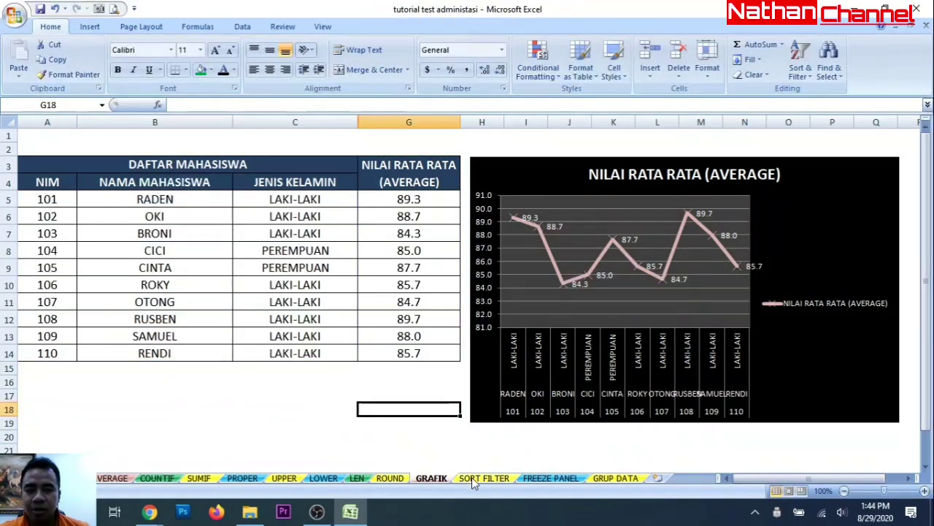
# Open the SORT FILTER sheet and look through the PT SELALU JAYA sales report from start to end.
pyautogui.click(484, 478)
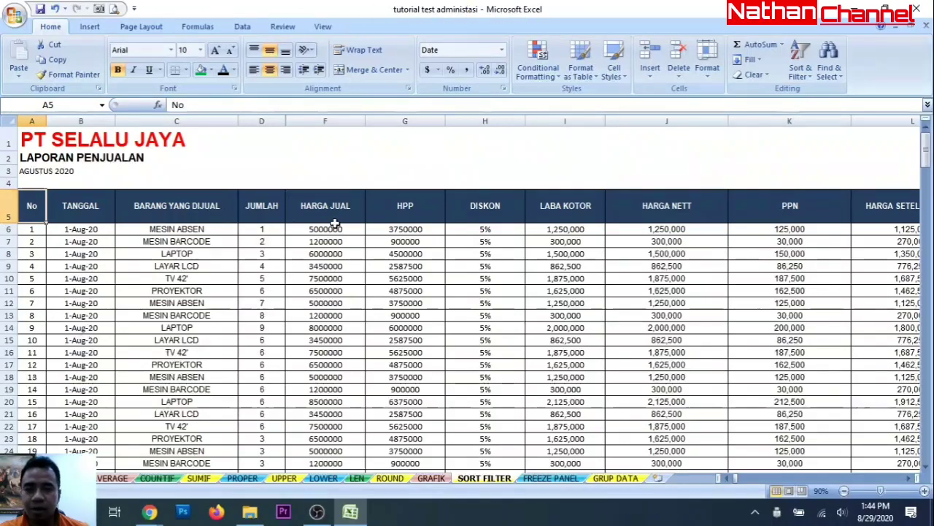
pyautogui.scroll(-20, 875, 220)
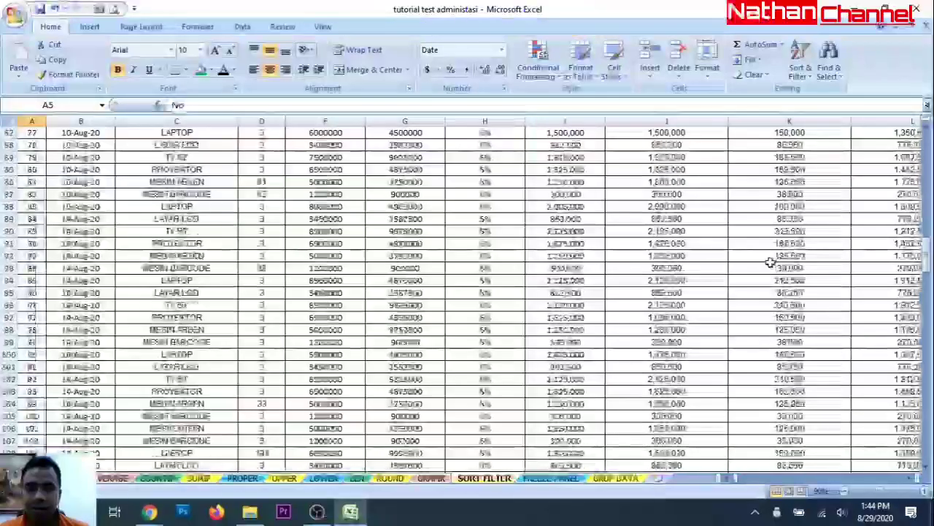
pyautogui.scroll(-10, 694, 257)
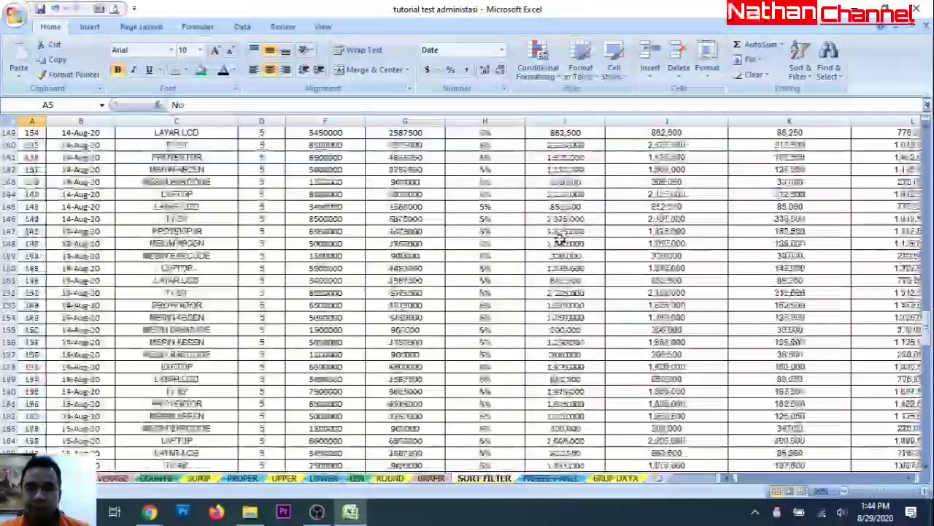
pyautogui.scroll(20, 559, 240)
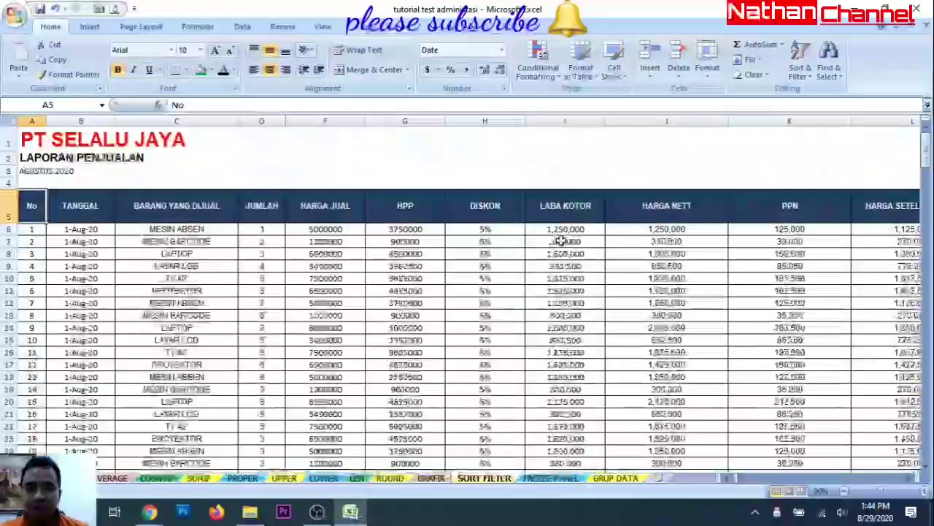
pyautogui.moveTo(736, 482)
pyautogui.mouseDown()
pyautogui.moveTo(744, 482)
pyautogui.moveTo(720, 482)
pyautogui.mouseUp()
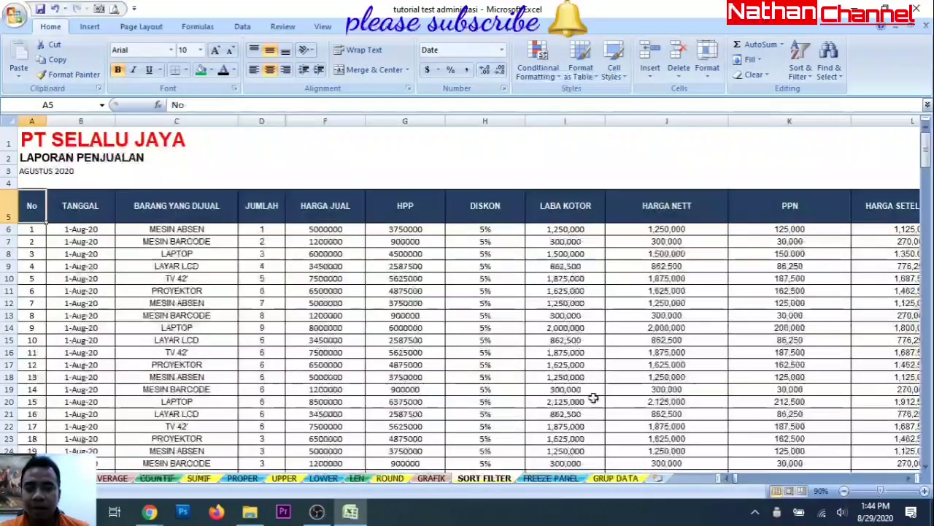
# Examine the BARANG YANG DIJUAL and TANGGAL columns of the sales report, ending on the first item in C6.
pyautogui.click(226, 314)
pyautogui.click(224, 220)
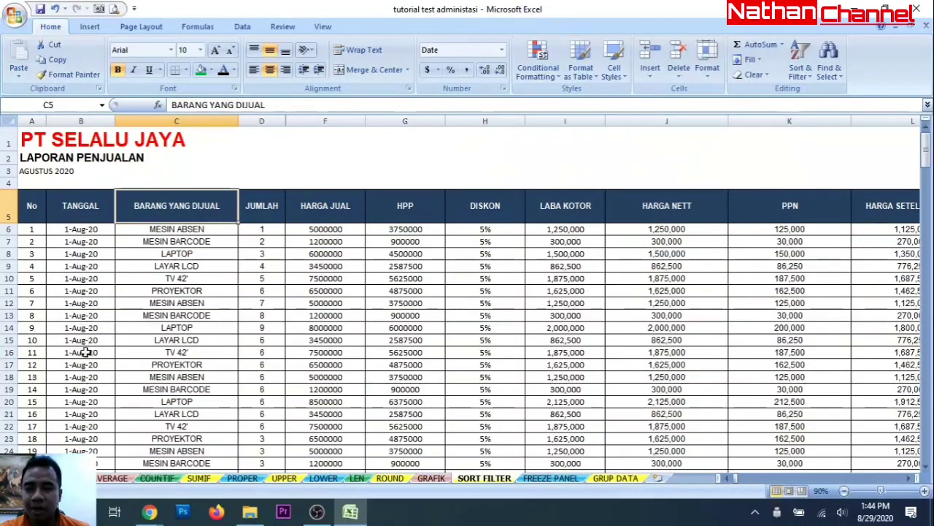
pyautogui.click(80, 210)
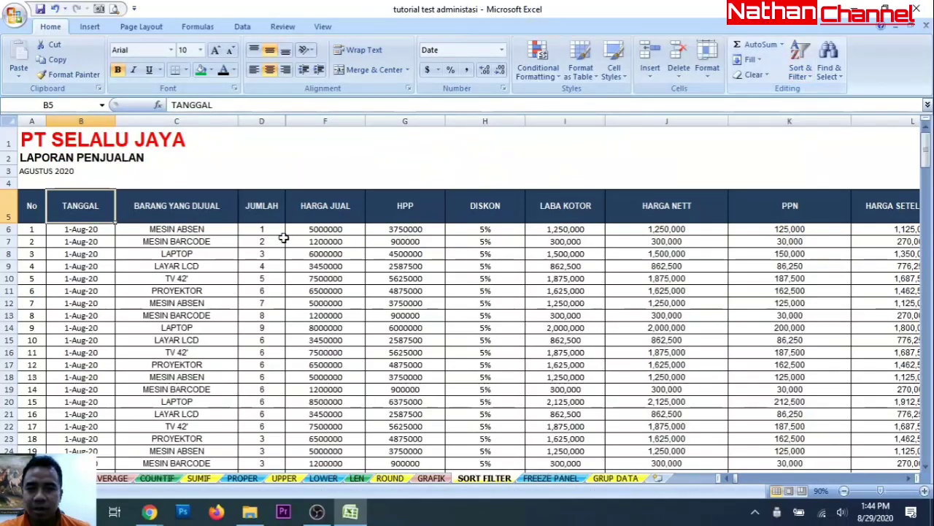
pyautogui.click(143, 227)
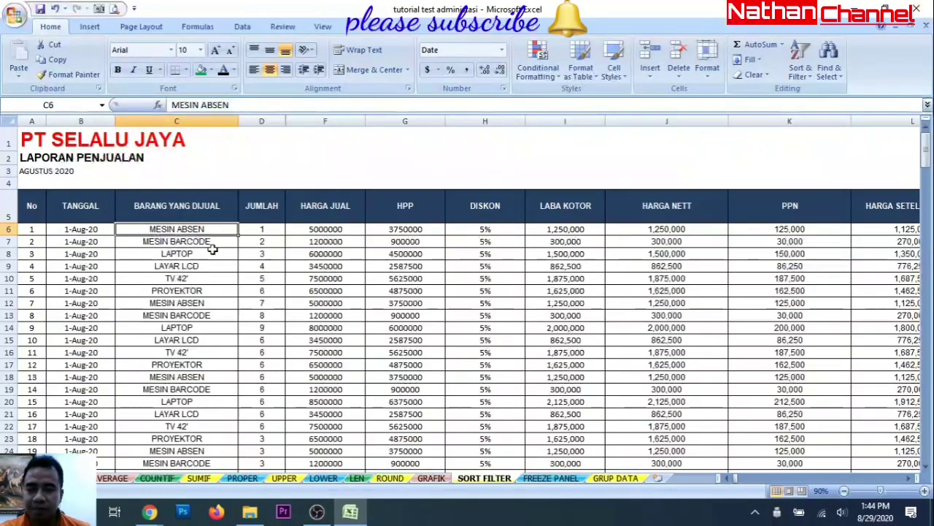
# Start a custom sort of the sales report and set its sort column to BARANG YANG DIJUAL.
pyautogui.click(185, 263)
pyautogui.click(162, 228)
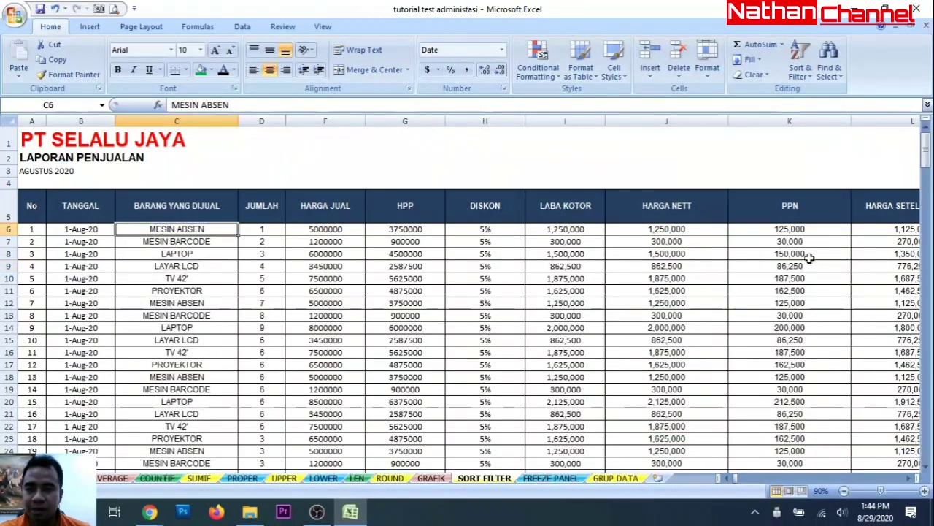
pyautogui.click(800, 72)
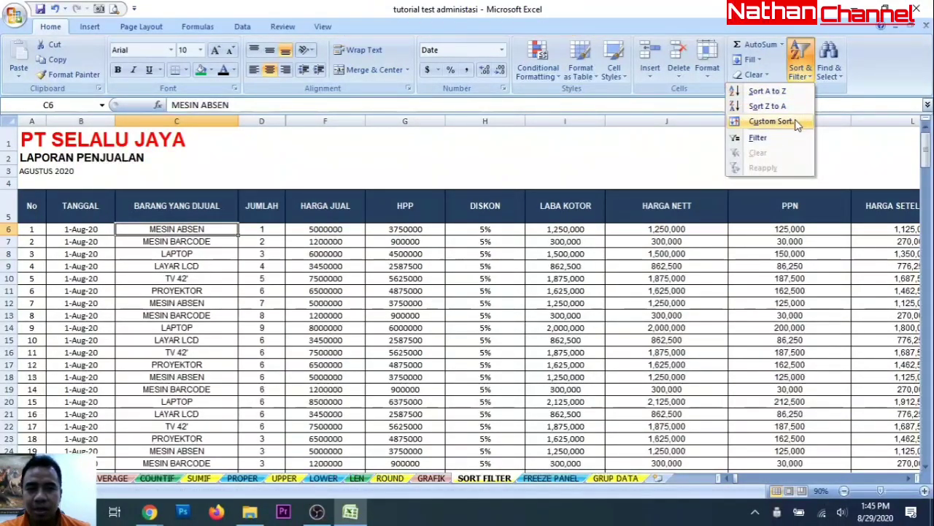
pyautogui.click(798, 122)
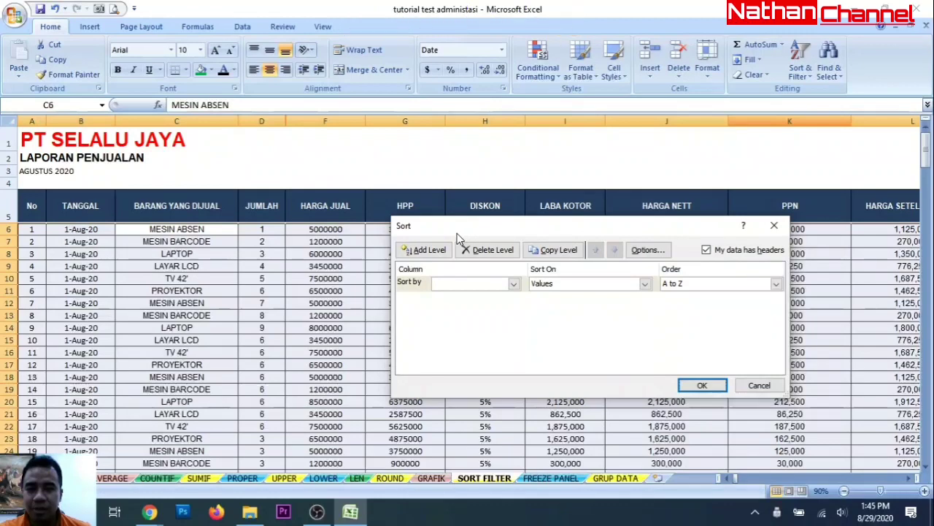
pyautogui.moveTo(460, 230); pyautogui.dragTo(467, 121)
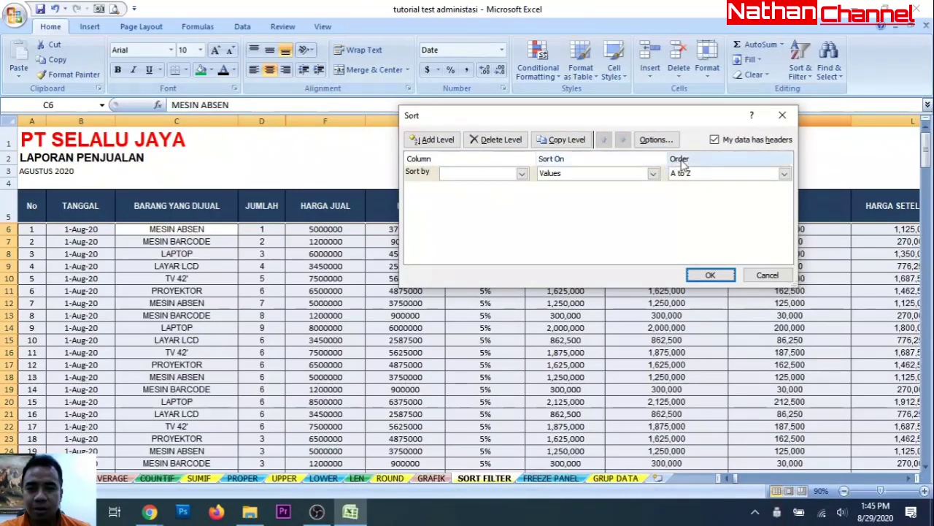
pyautogui.click(523, 174)
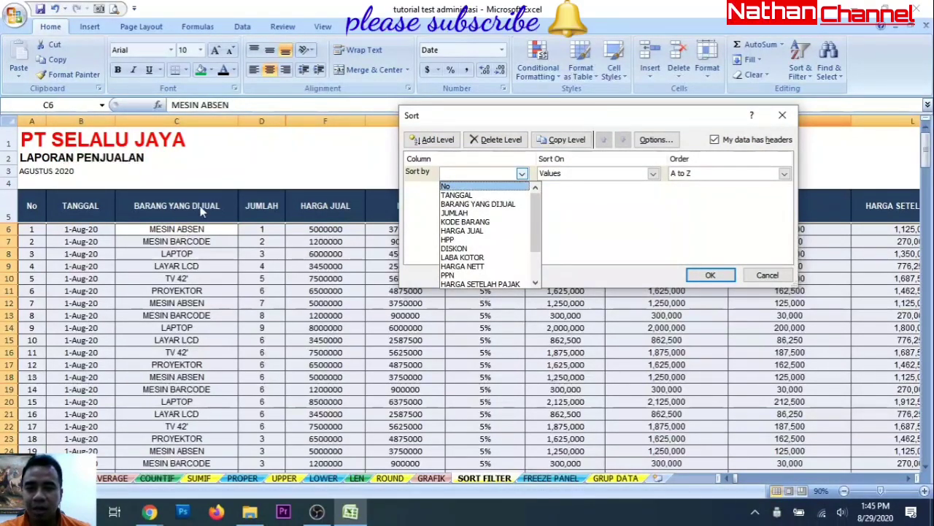
pyautogui.click(480, 205)
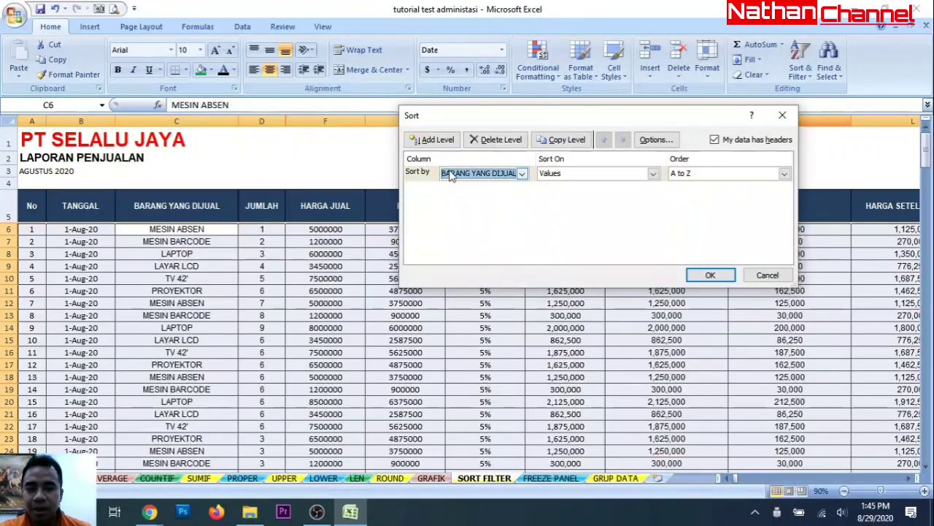
# Sort the report on Values in A to Z order and apply the custom sort.
pyautogui.click(652, 173)
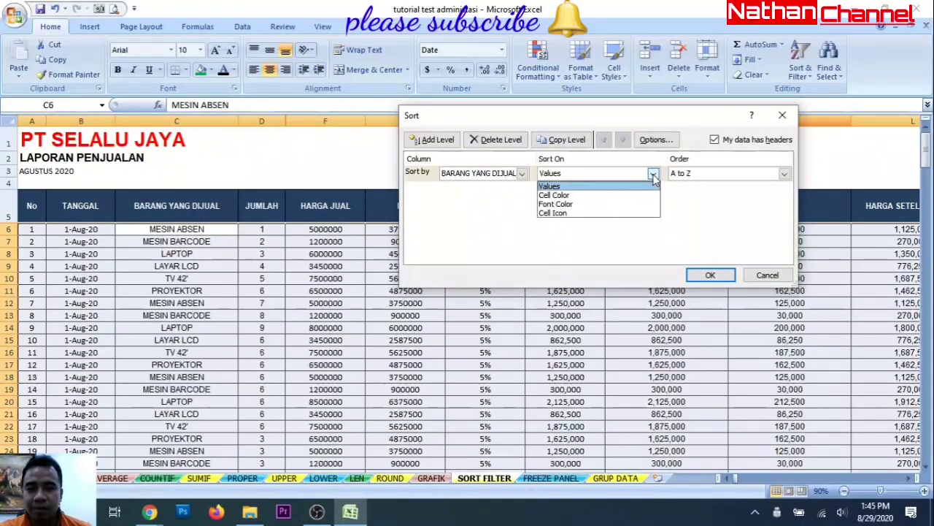
pyautogui.click(654, 180)
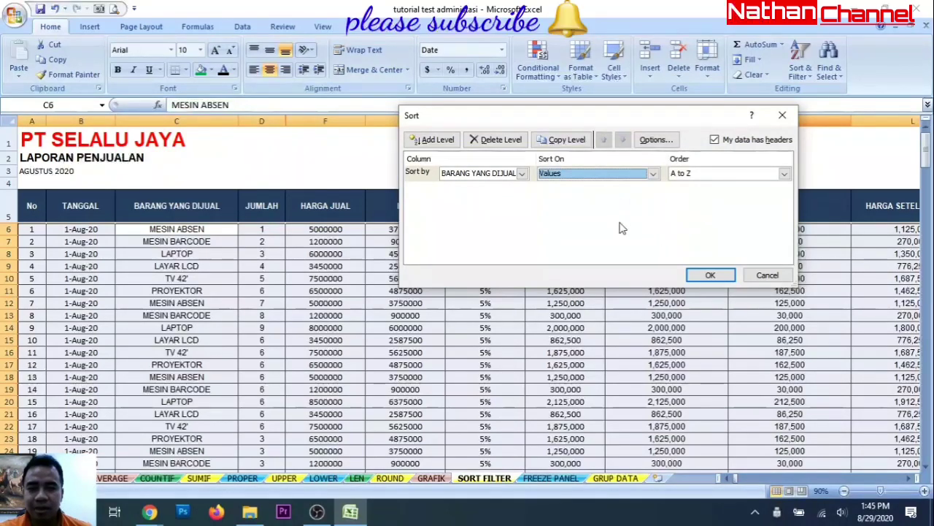
pyautogui.click(784, 173)
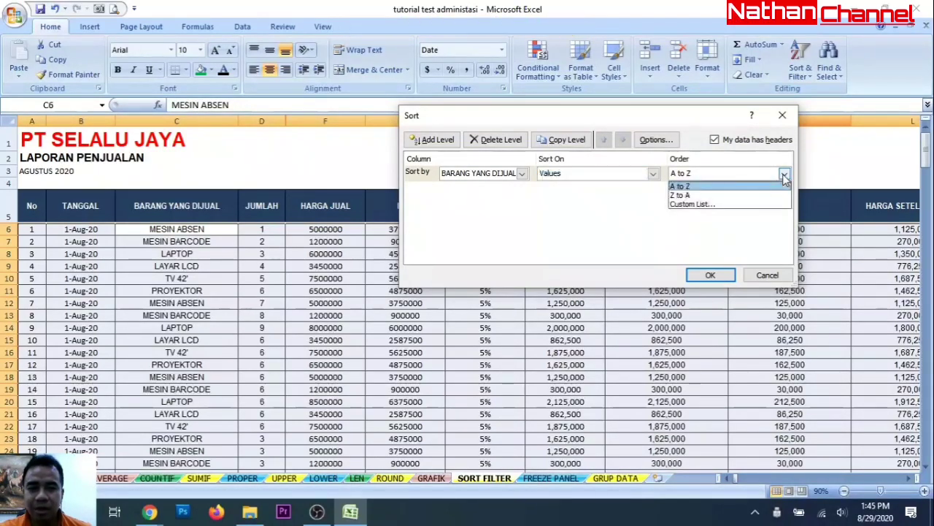
pyautogui.click(706, 194)
pyautogui.click(784, 173)
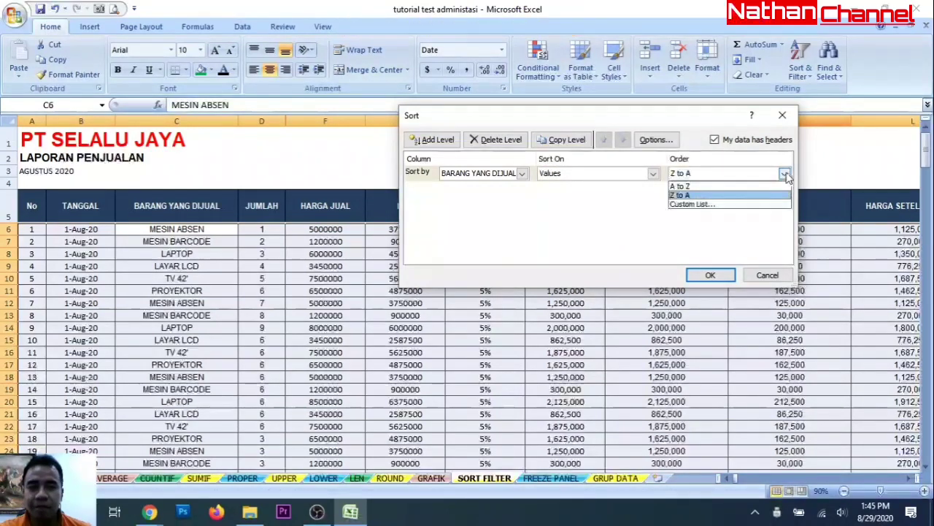
pyautogui.click(715, 186)
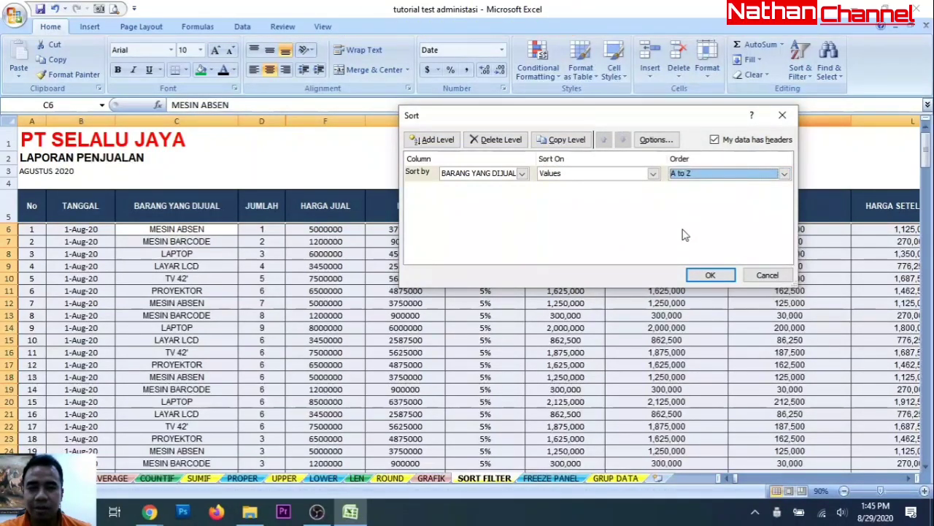
pyautogui.click(707, 277)
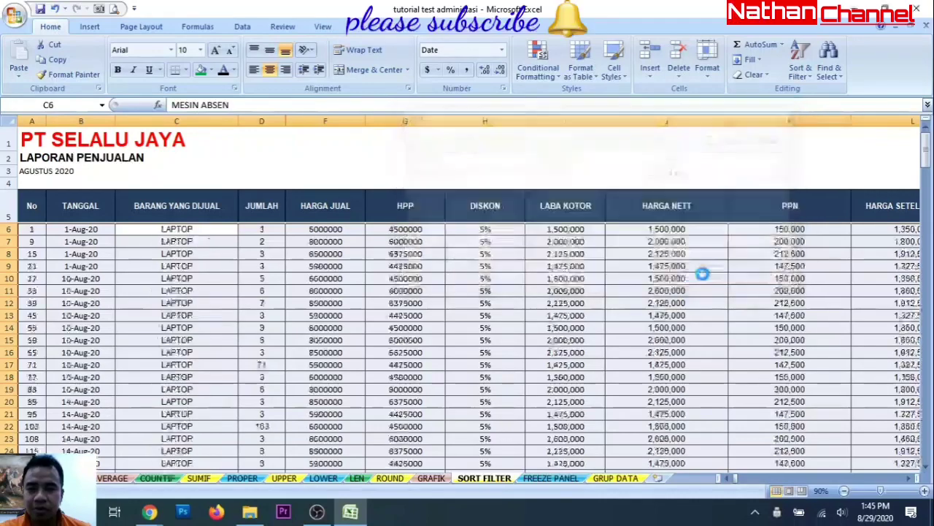
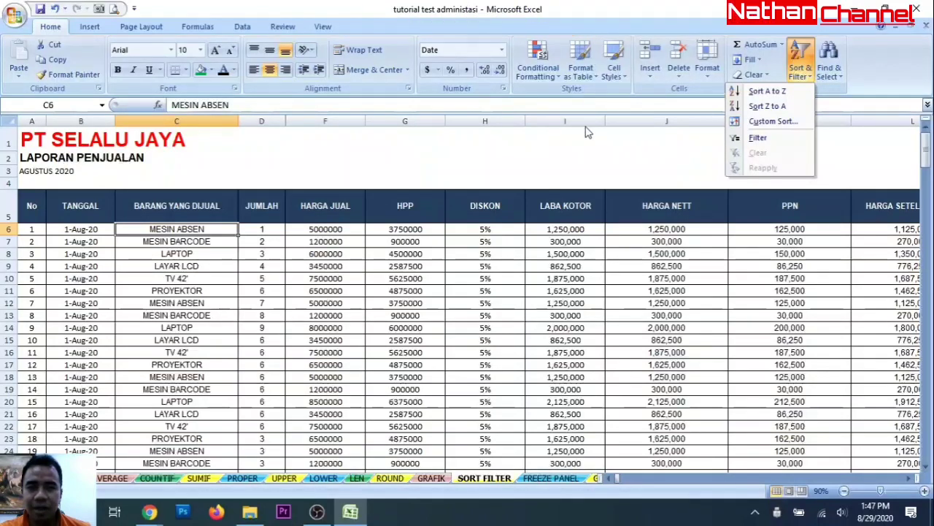
# Turn on filtering for the sales report and check the header cells in row 5 from No to HARGA JUAL.
pyautogui.click(864, 56)
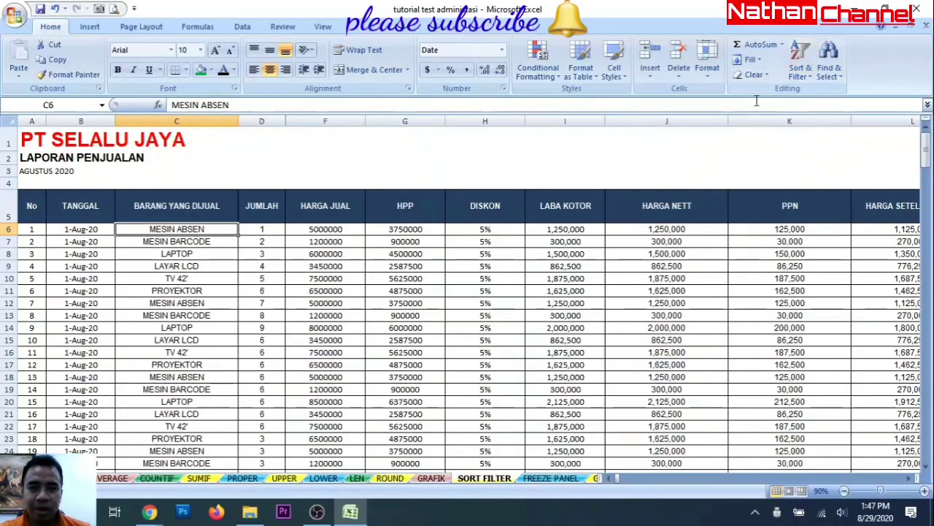
pyautogui.click(812, 83)
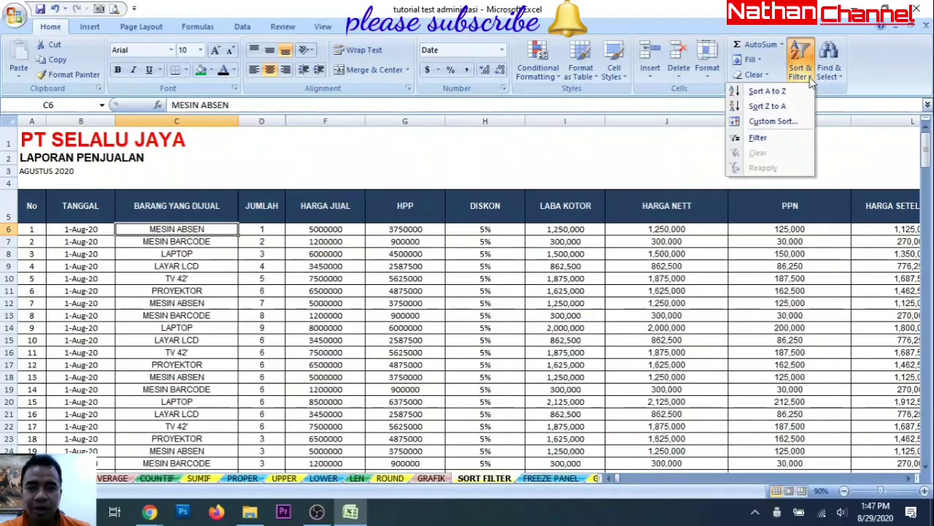
pyautogui.click(766, 139)
pyautogui.click(188, 210)
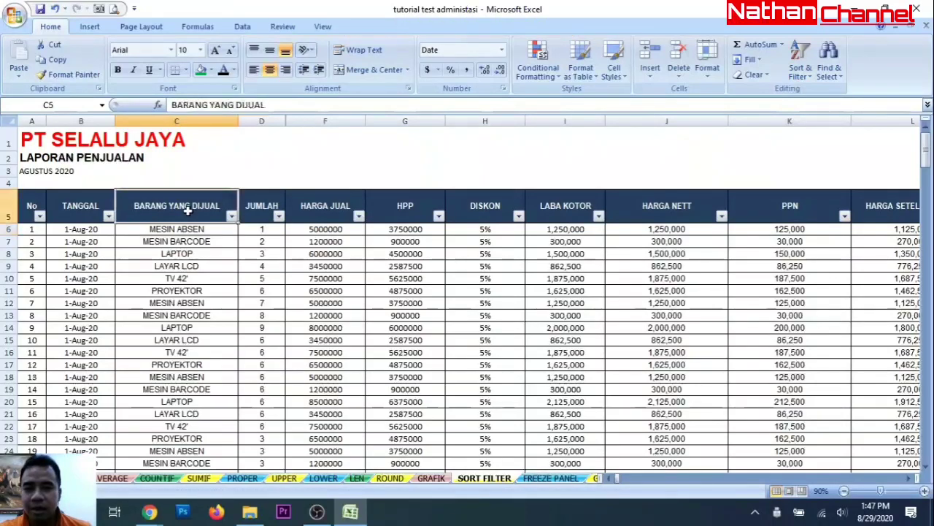
pyautogui.click(28, 202)
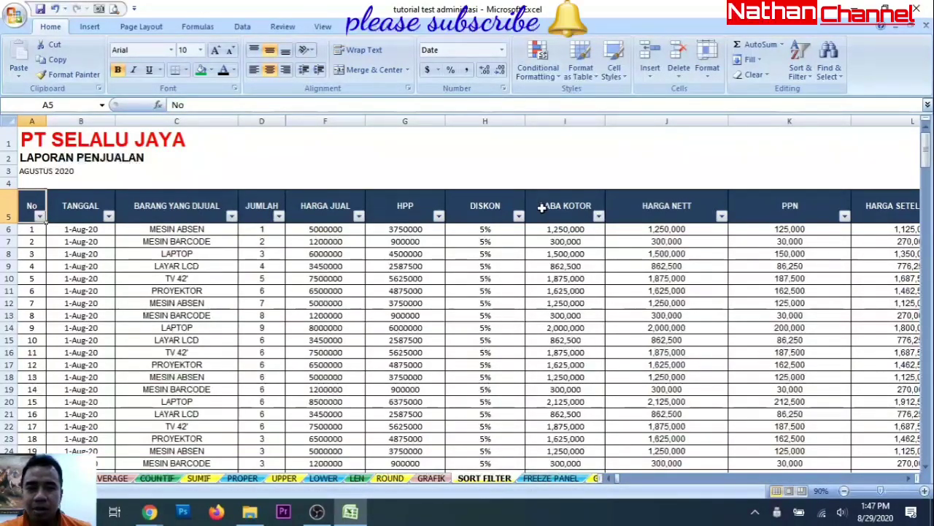
pyautogui.click(180, 211)
pyautogui.click(256, 208)
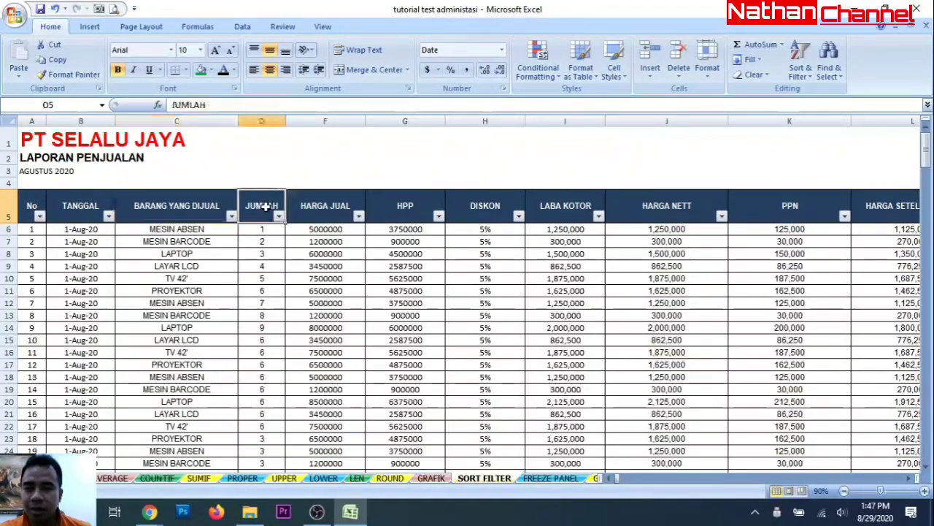
pyautogui.click(328, 204)
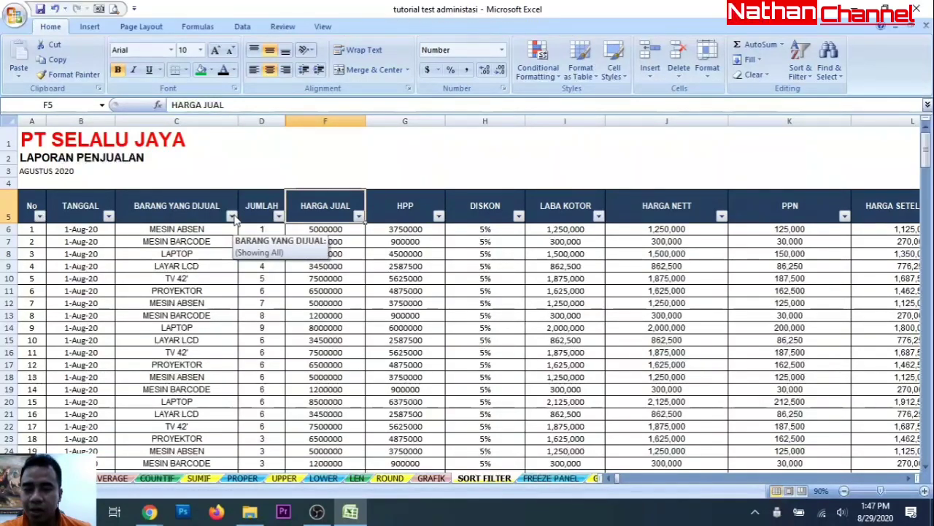
# Filter BARANG YANG DIJUAL to only TV 50' and look across the filtered rows as far as KETERANGAN.
pyautogui.click(231, 217)
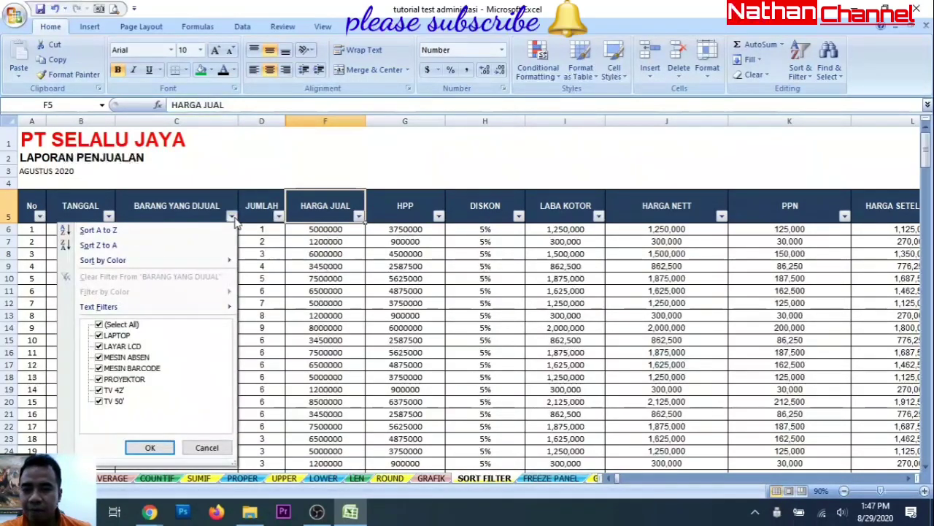
pyautogui.click(99, 326)
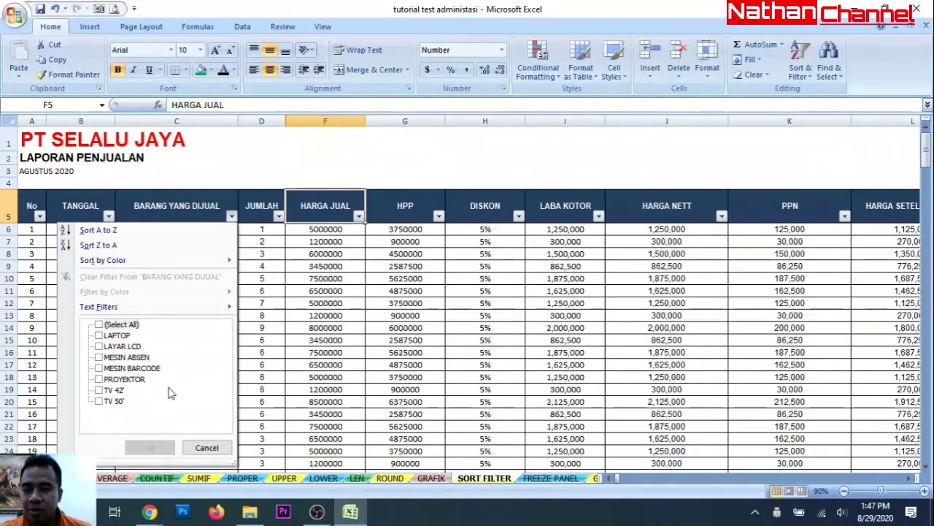
pyautogui.click(99, 401)
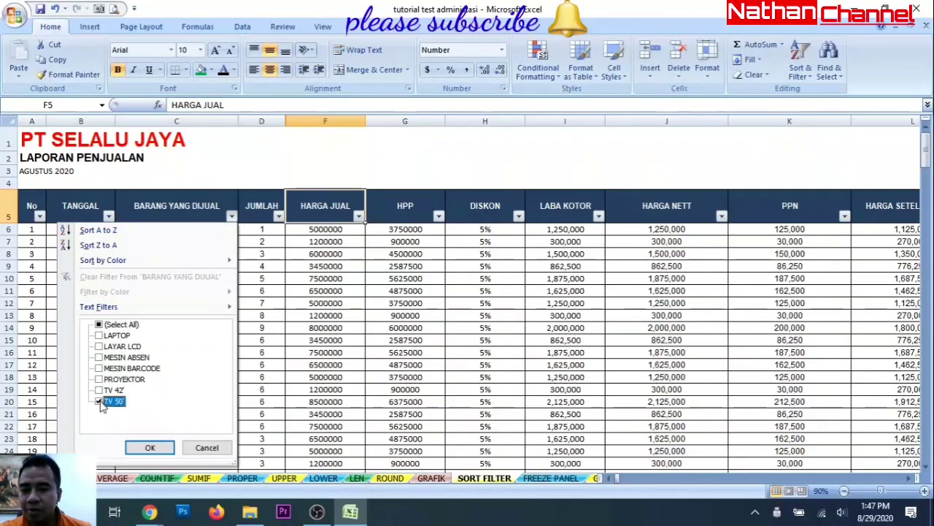
pyautogui.click(149, 447)
pyautogui.click(221, 440)
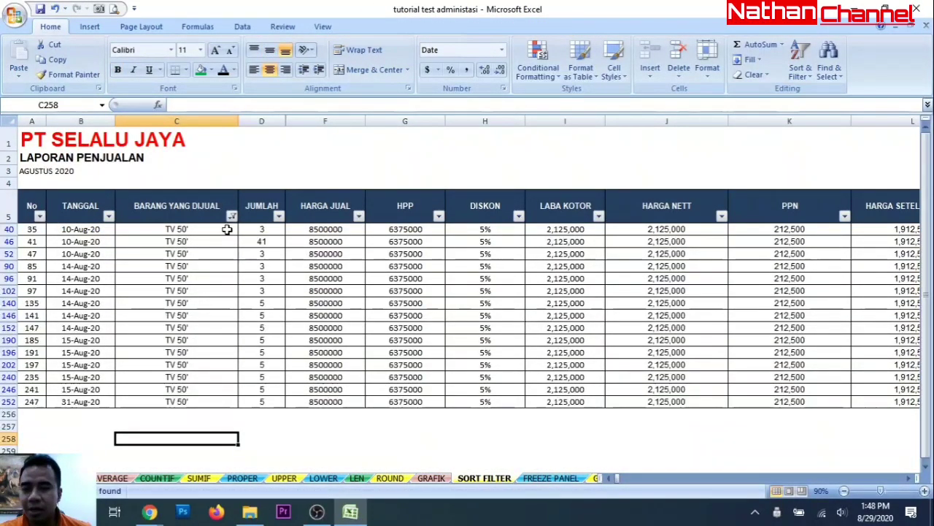
pyautogui.moveTo(223, 228); pyautogui.dragTo(786, 397)
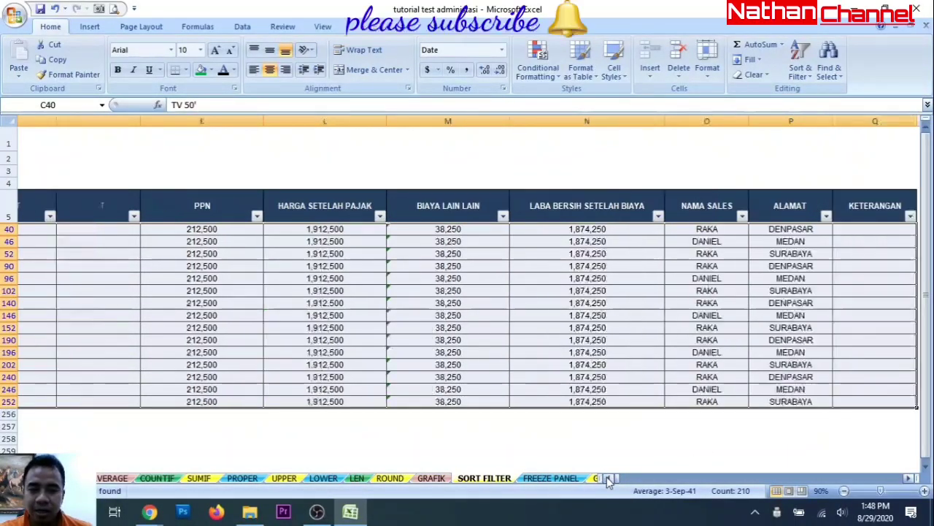
pyautogui.click(607, 478)
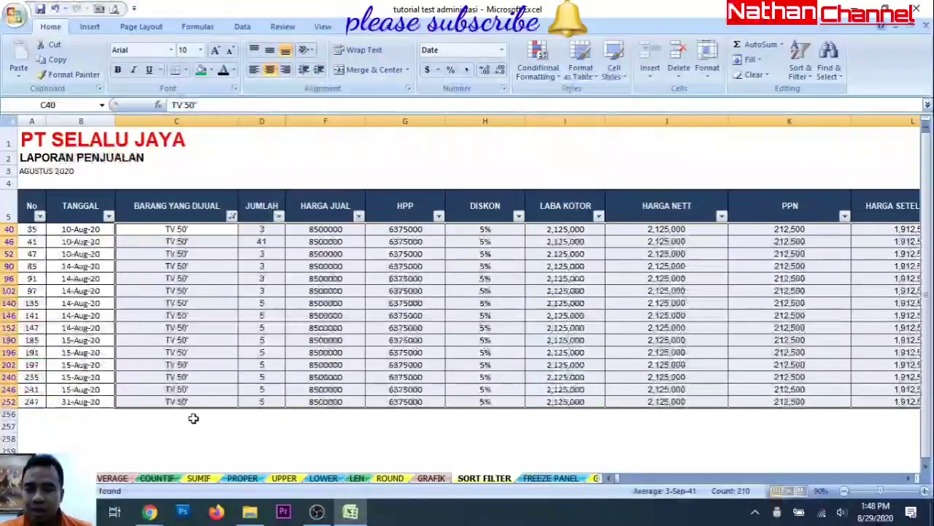
pyautogui.click(192, 416)
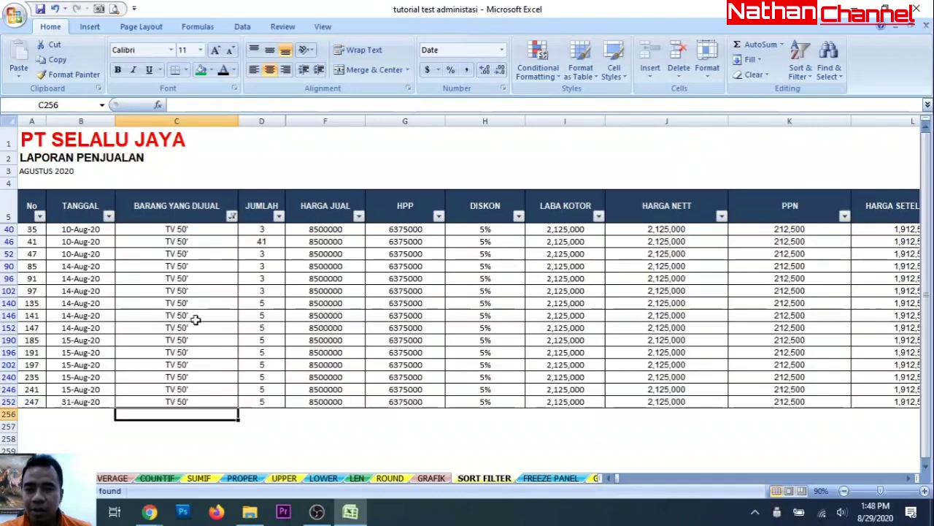
# Filter NAMA SALES to only the last salesperson listed and select the filtered names in column O.
pyautogui.click(909, 479)
pyautogui.click(909, 478)
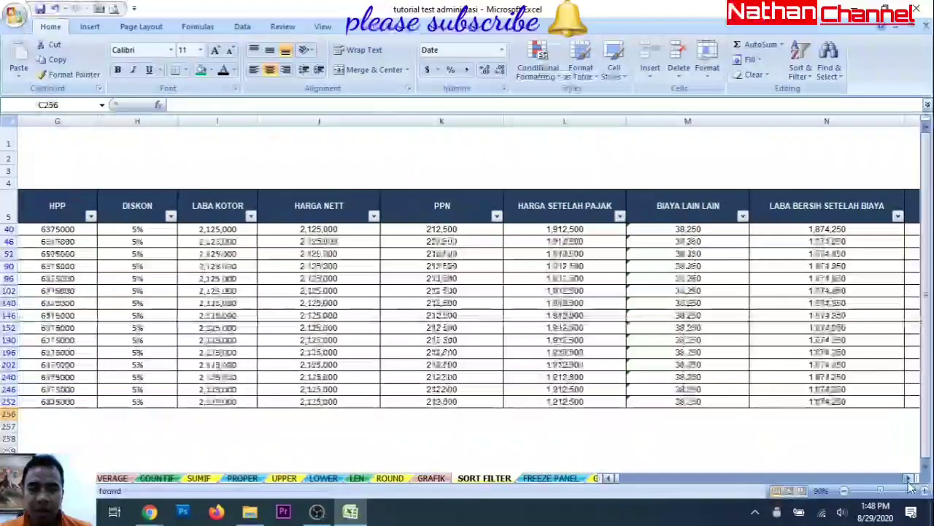
pyautogui.click(909, 479)
pyautogui.click(909, 478)
pyautogui.click(908, 478)
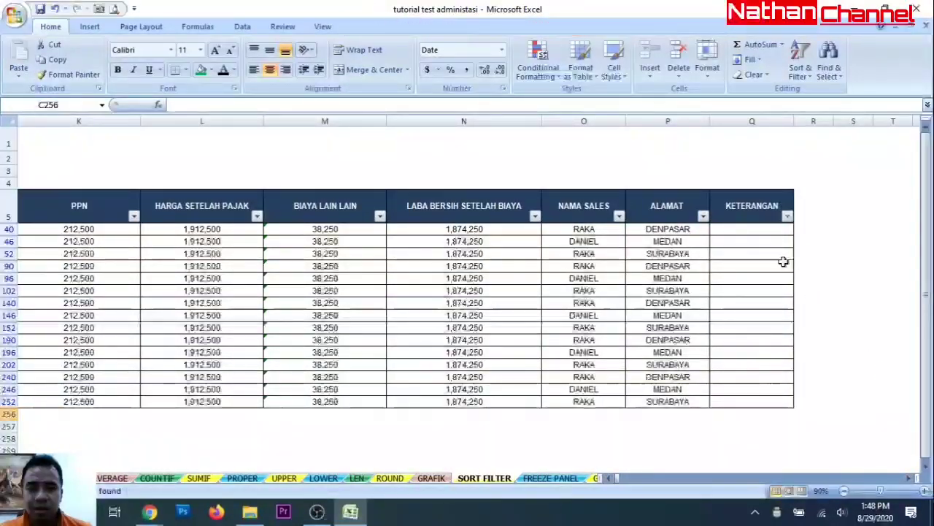
pyautogui.click(619, 217)
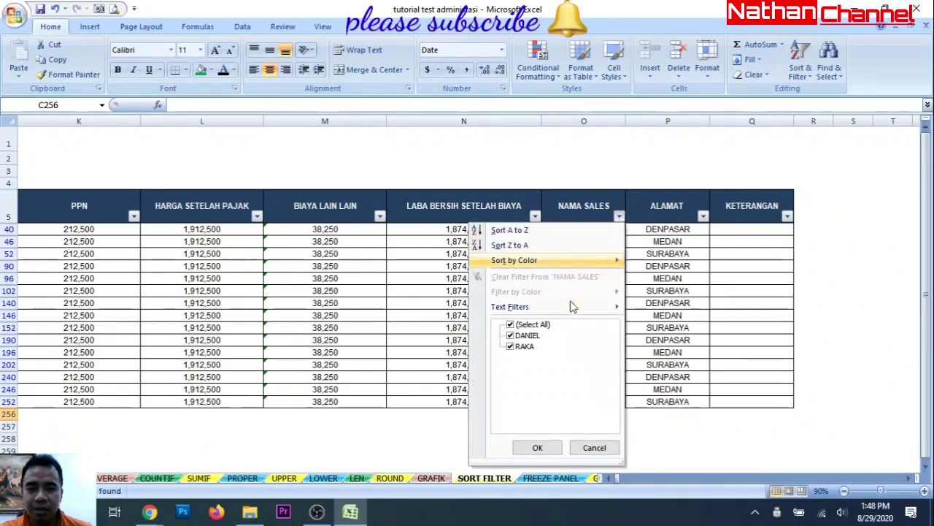
pyautogui.click(539, 326)
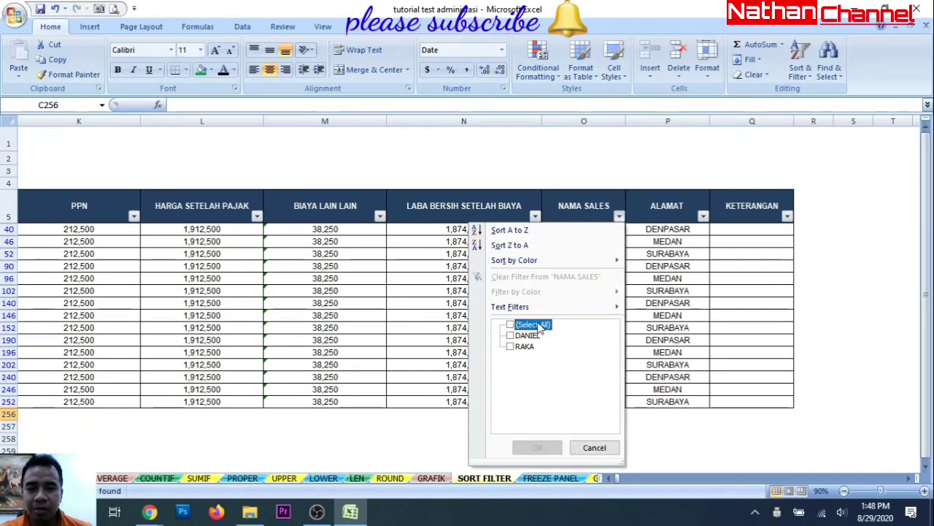
pyautogui.click(511, 347)
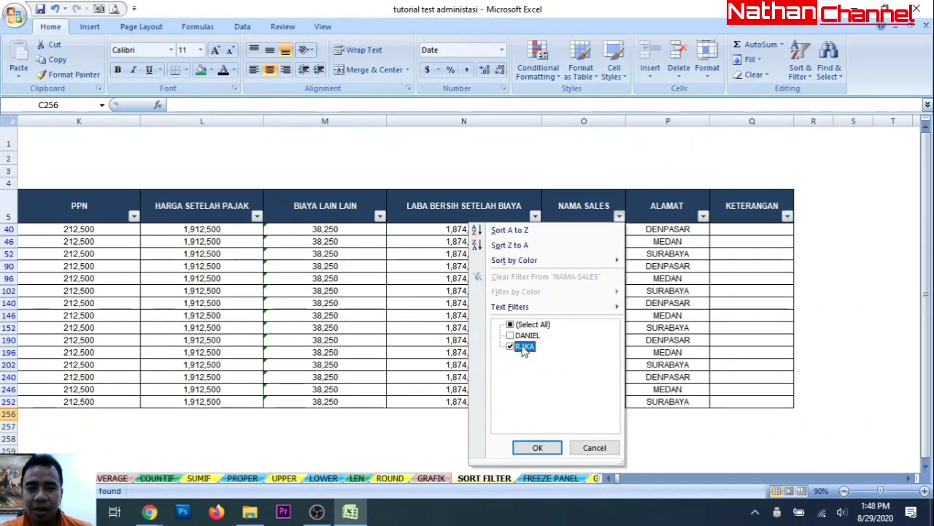
pyautogui.click(538, 447)
pyautogui.click(540, 365)
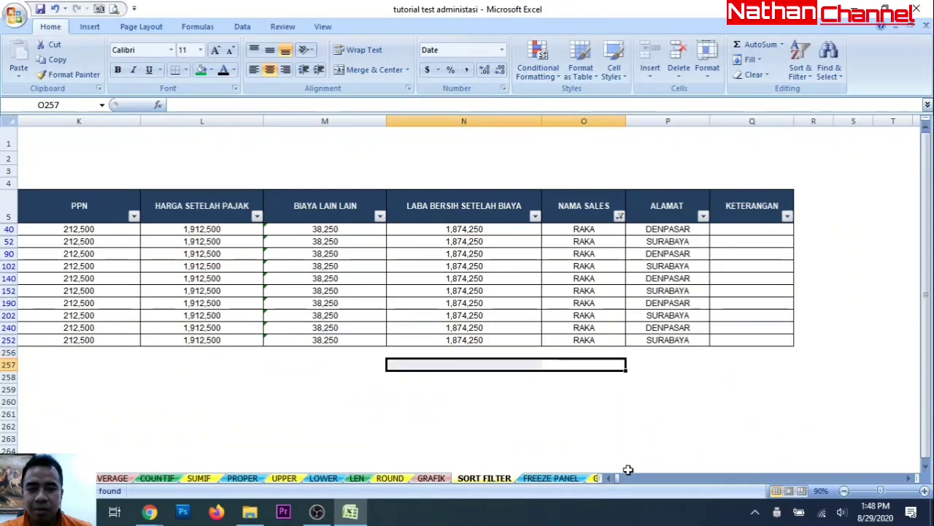
pyautogui.moveTo(588, 232); pyautogui.dragTo(606, 341)
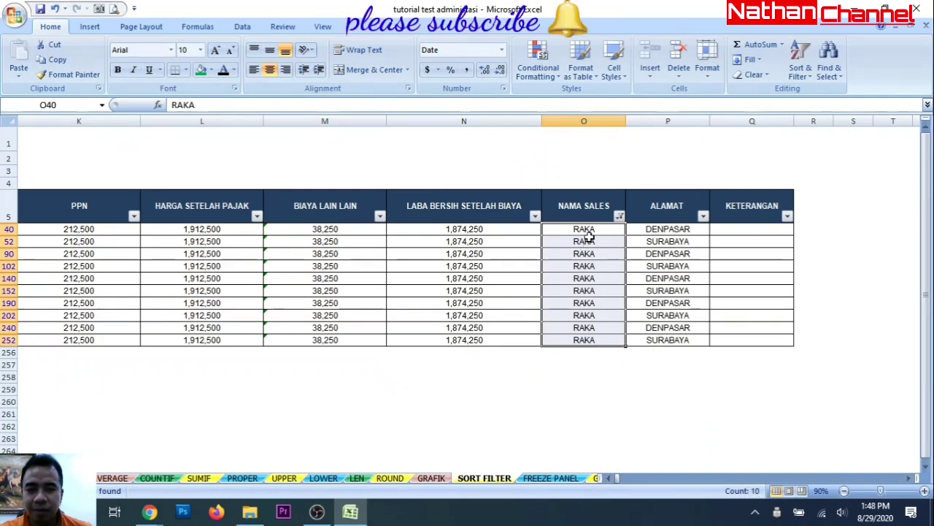
pyautogui.moveTo(590, 231); pyautogui.dragTo(593, 340)
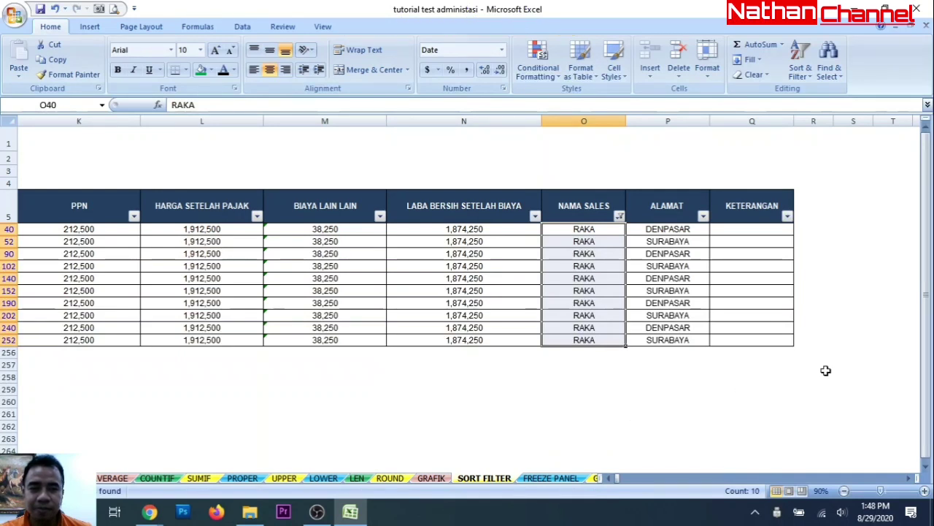
# Filter ALAMAT to only SURABAYA, then select the filtered NAMA SALES and ALAMAT cells to check them.
pyautogui.click(702, 217)
pyautogui.click(594, 325)
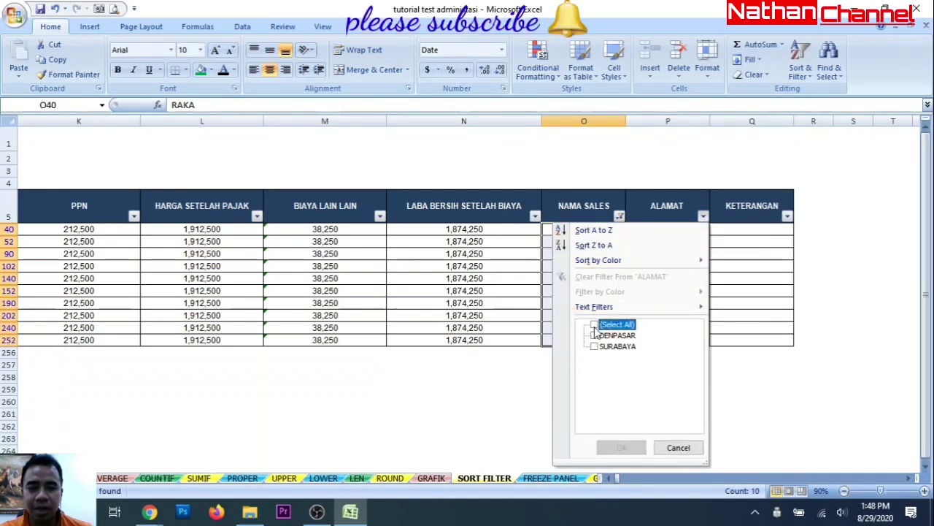
pyautogui.click(595, 346)
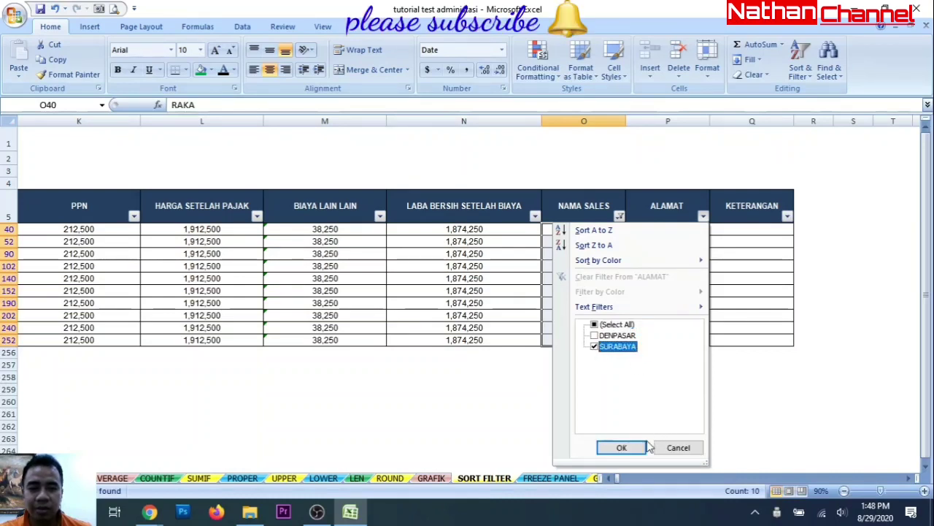
pyautogui.click(619, 446)
pyautogui.click(642, 303)
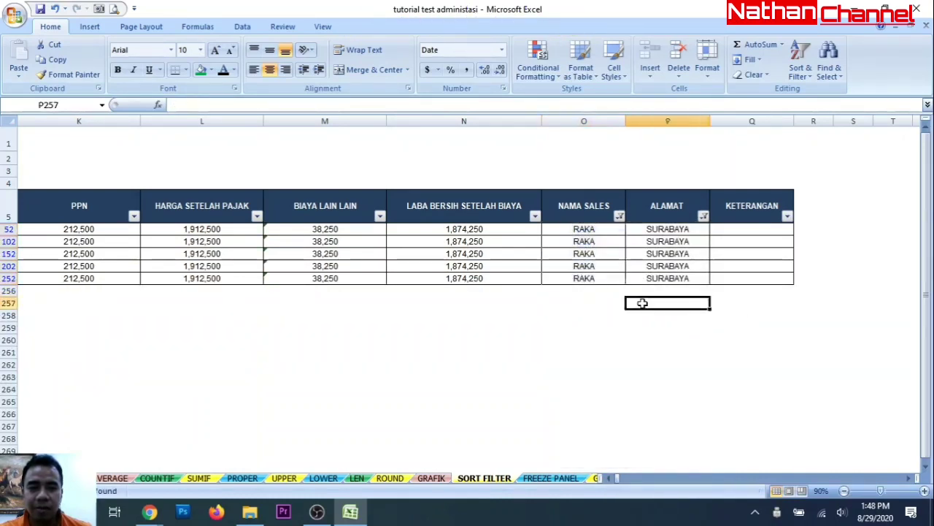
pyautogui.moveTo(605, 230); pyautogui.dragTo(594, 277)
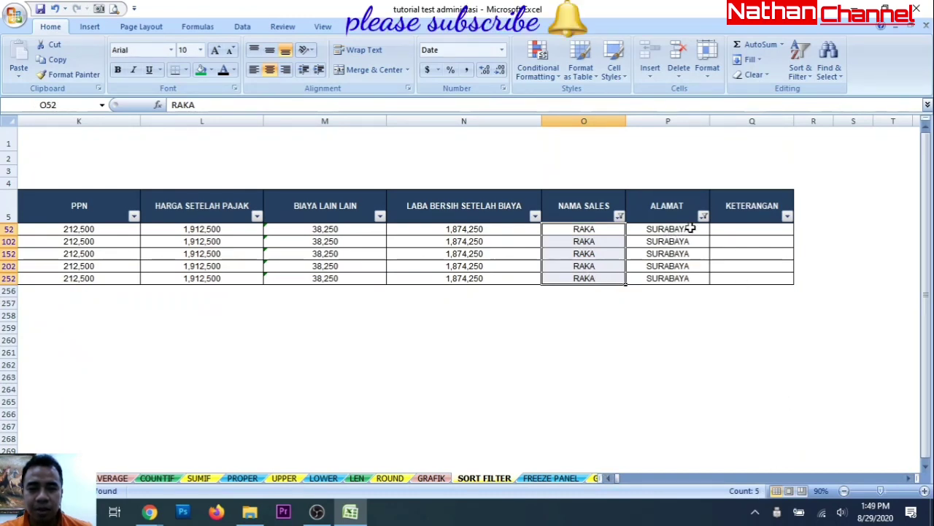
pyautogui.moveTo(690, 228); pyautogui.dragTo(692, 275)
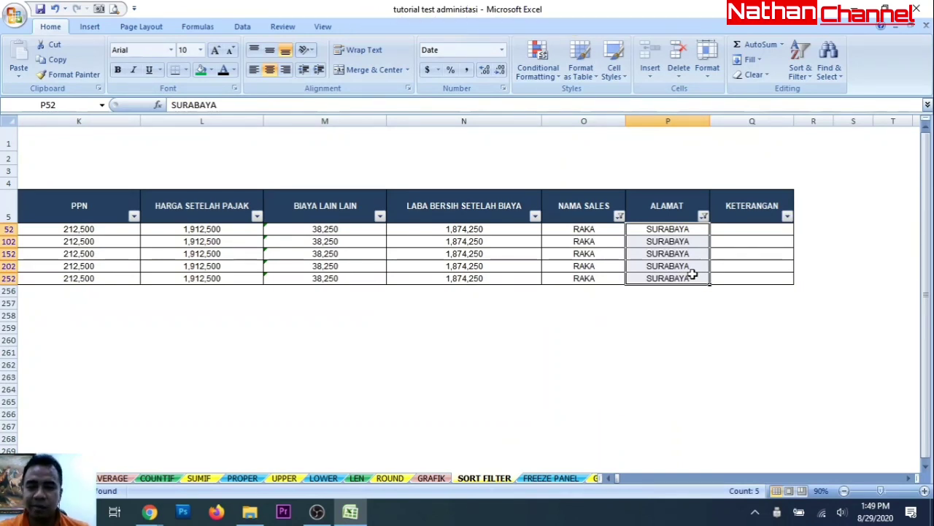
# Return to the first columns of the filtered report, reveal the remaining sheet tabs and open the FREEZE PANEL sheet.
pyautogui.click(607, 478)
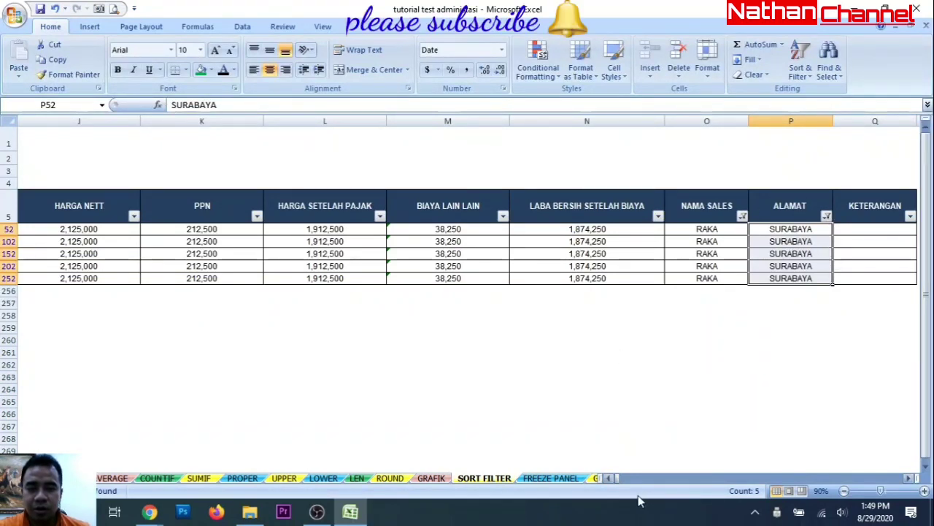
pyautogui.moveTo(608, 478); pyautogui.dragTo(609, 478)
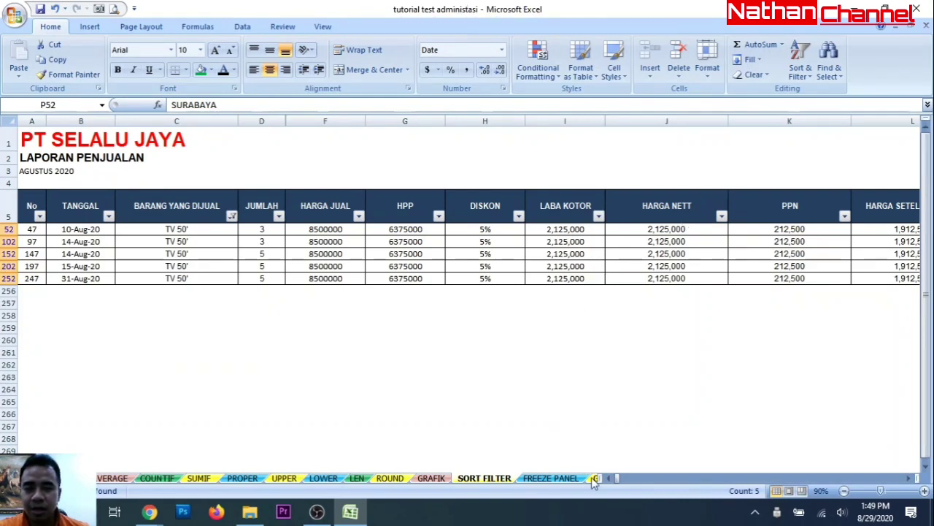
pyautogui.moveTo(599, 478); pyautogui.dragTo(717, 471)
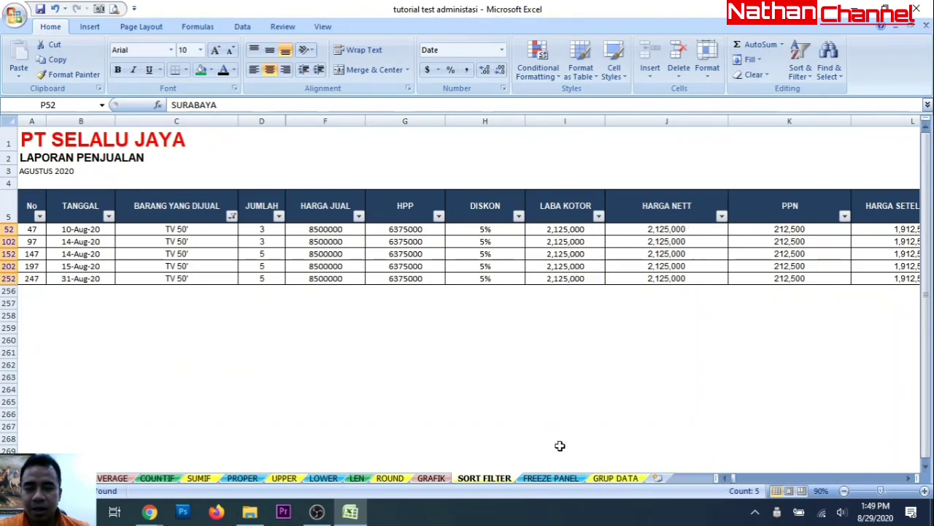
pyautogui.click(552, 479)
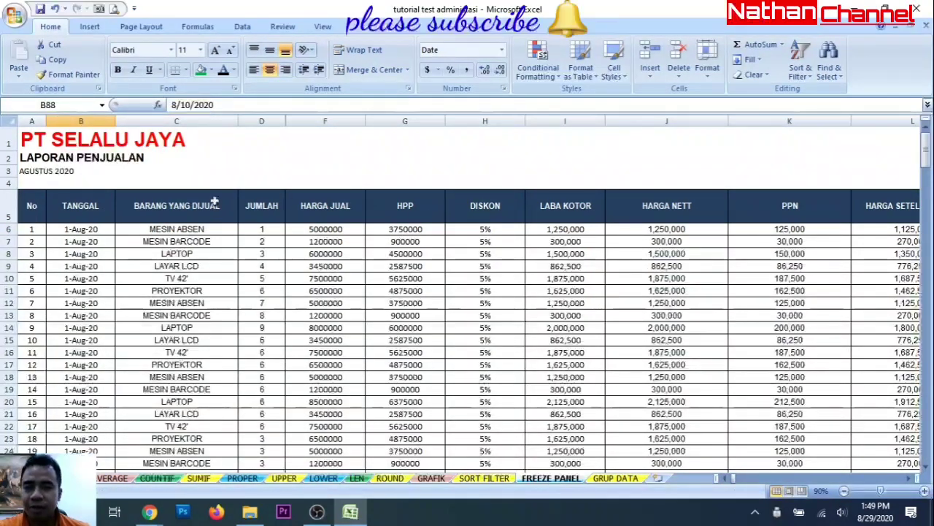
# Examine the unfrozen report from cell C6 down through its rows and across its columns, watching the headers, and return to the start.
pyautogui.click(161, 231)
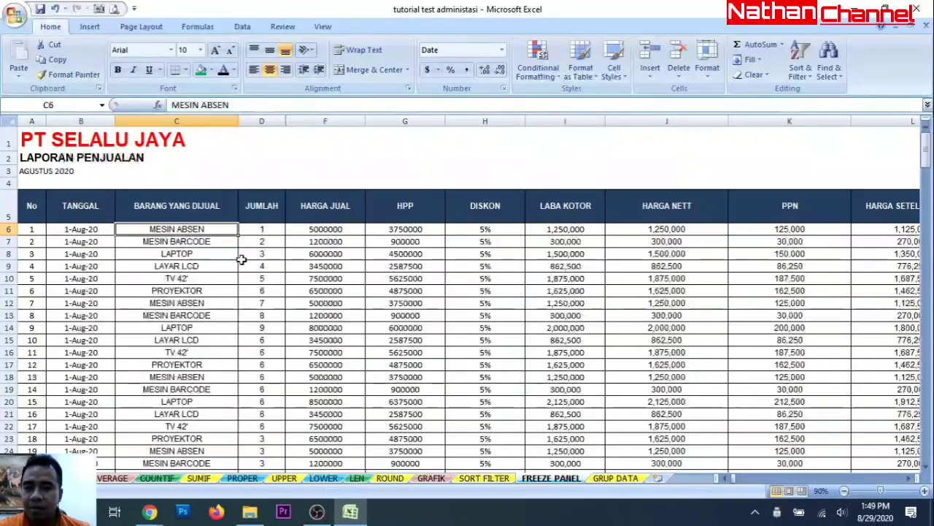
pyautogui.scroll(-13, 237, 257)
pyautogui.scroll(15, 232, 257)
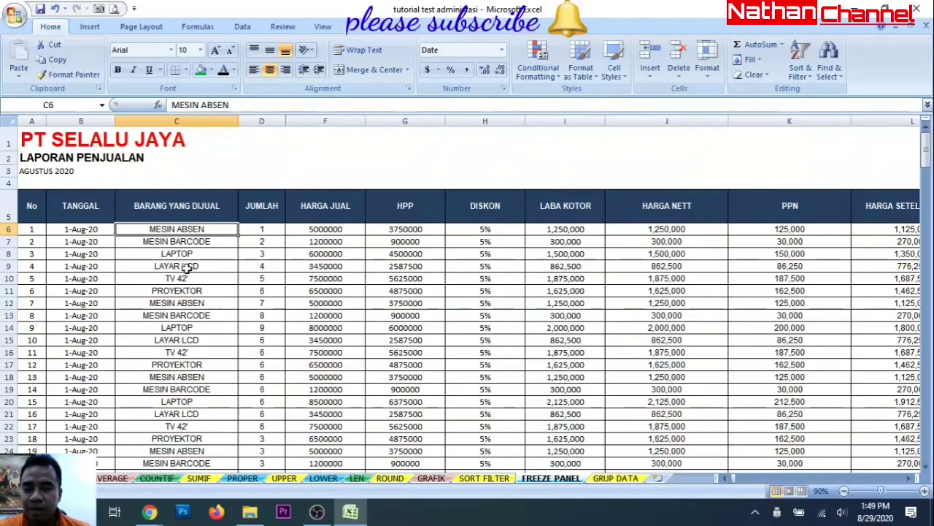
pyautogui.scroll(-1, 188, 267)
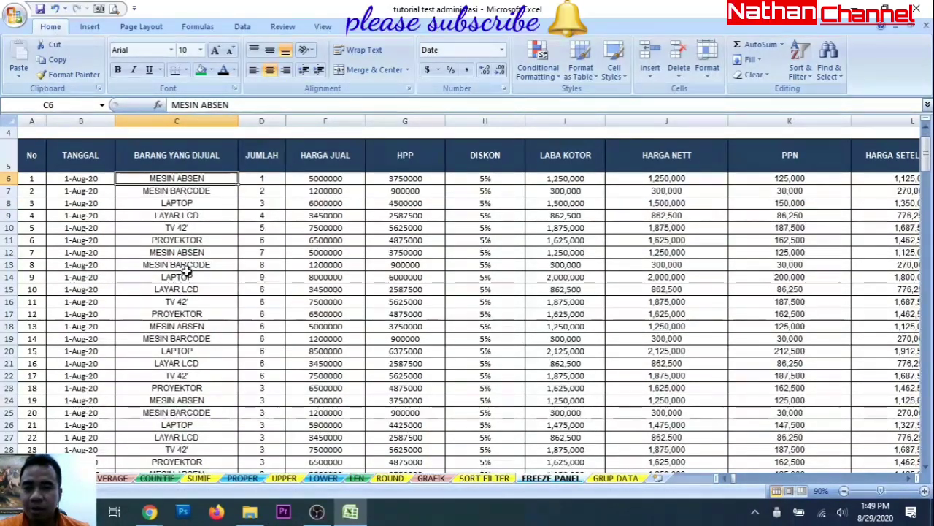
pyautogui.scroll(-2, 187, 270)
pyautogui.scroll(4, 188, 267)
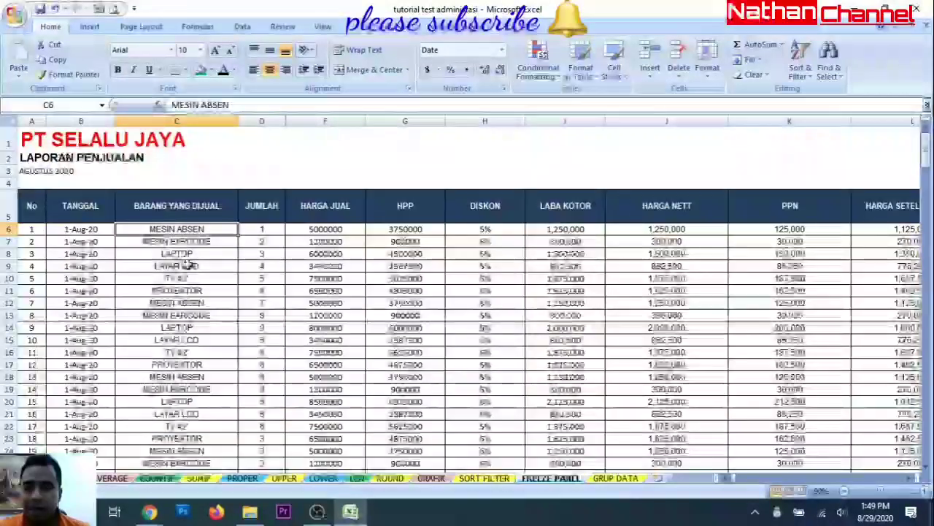
pyautogui.scroll(-10, 188, 267)
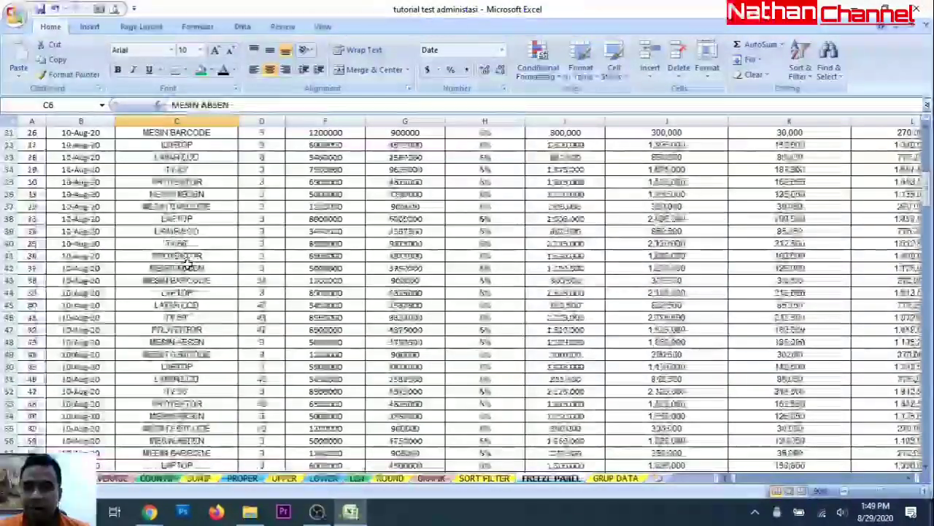
pyautogui.scroll(-20, 188, 261)
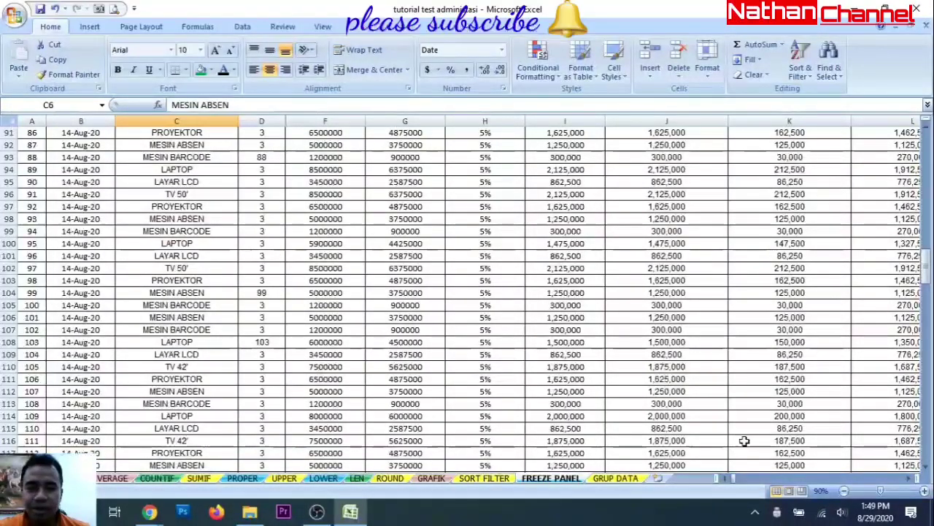
pyautogui.click(910, 479)
pyautogui.click(910, 480)
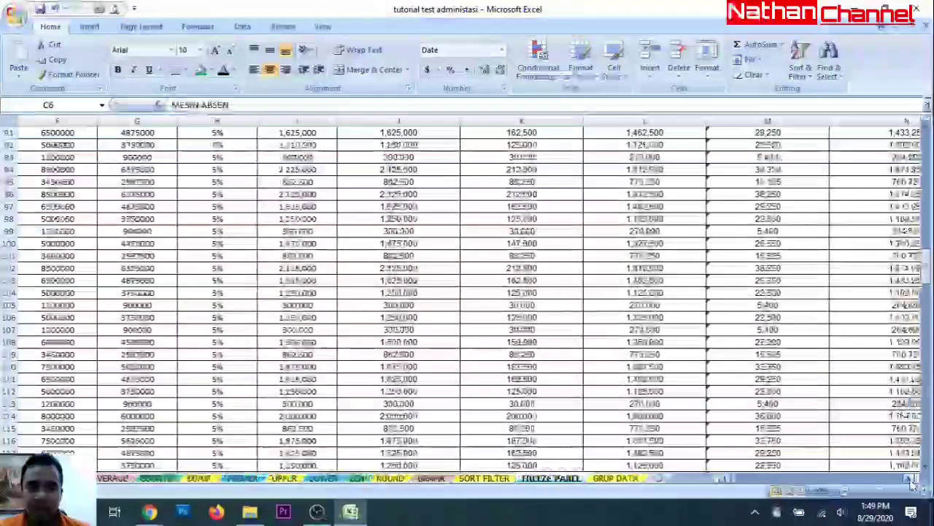
pyautogui.click(910, 480)
pyautogui.click(910, 480)
pyautogui.click(725, 478)
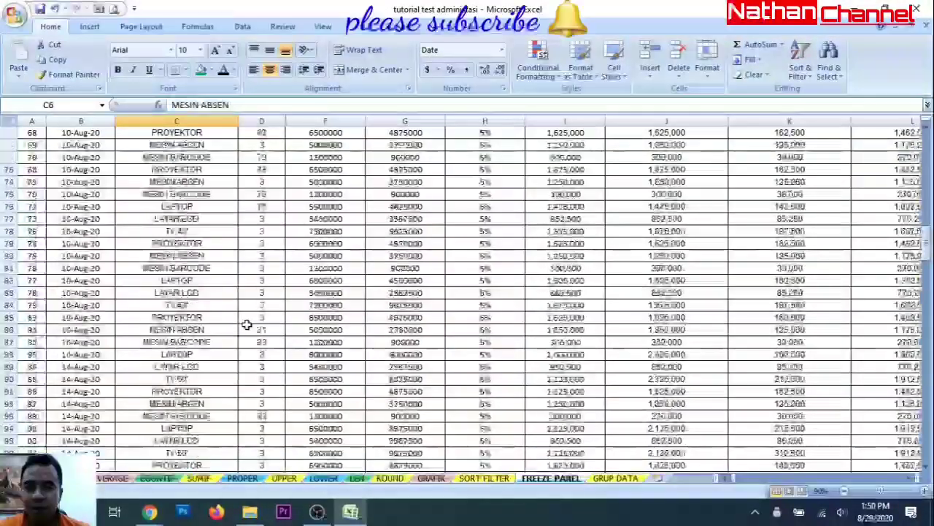
pyautogui.scroll(20, 247, 325)
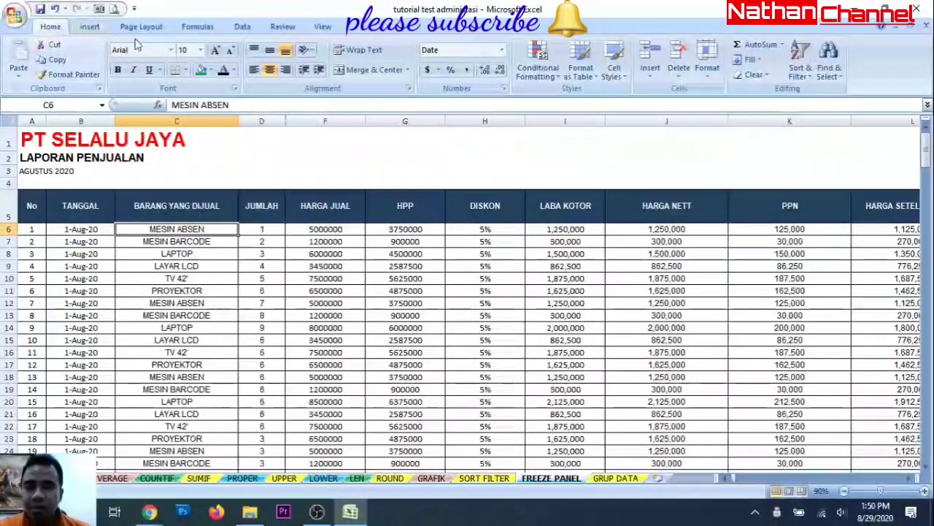
# Select cell D6 below the JUMLAH header and freeze the worksheet's top row.
pyautogui.click(319, 28)
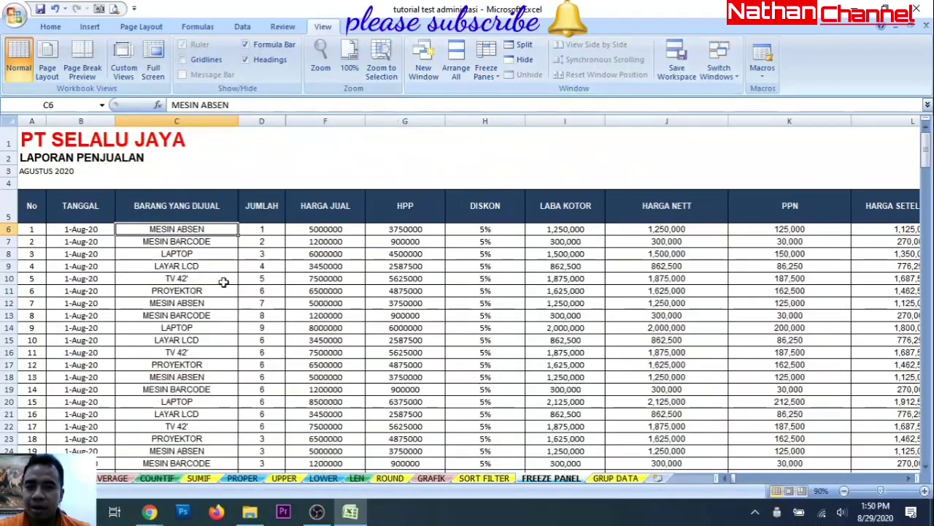
pyautogui.click(257, 279)
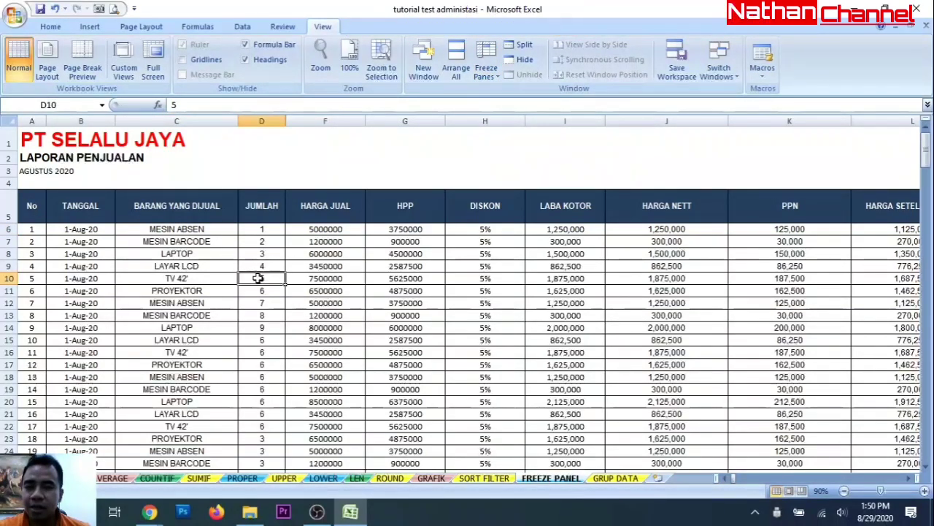
pyautogui.click(260, 228)
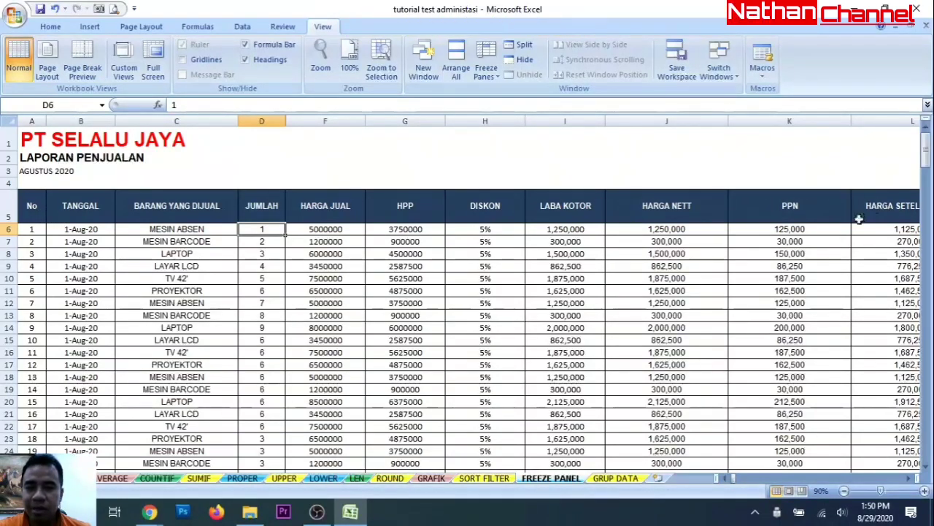
pyautogui.click(282, 266)
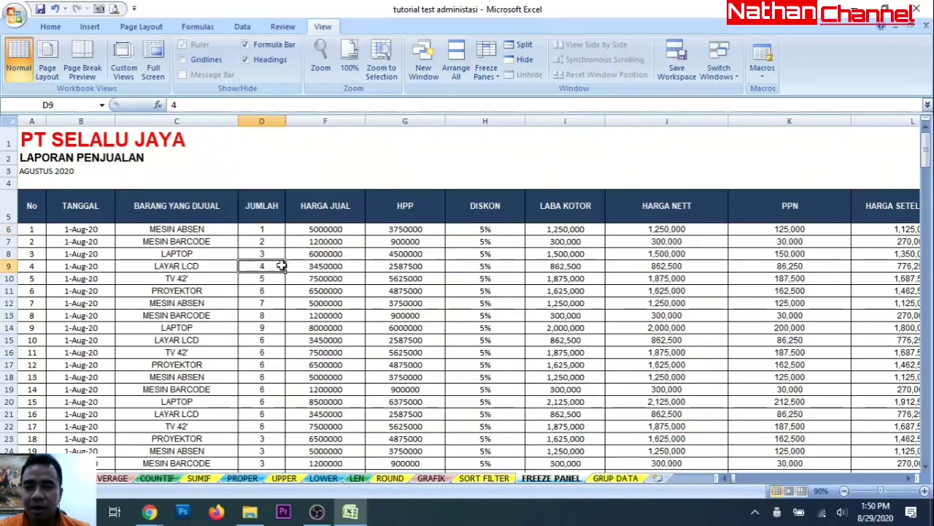
pyautogui.click(272, 229)
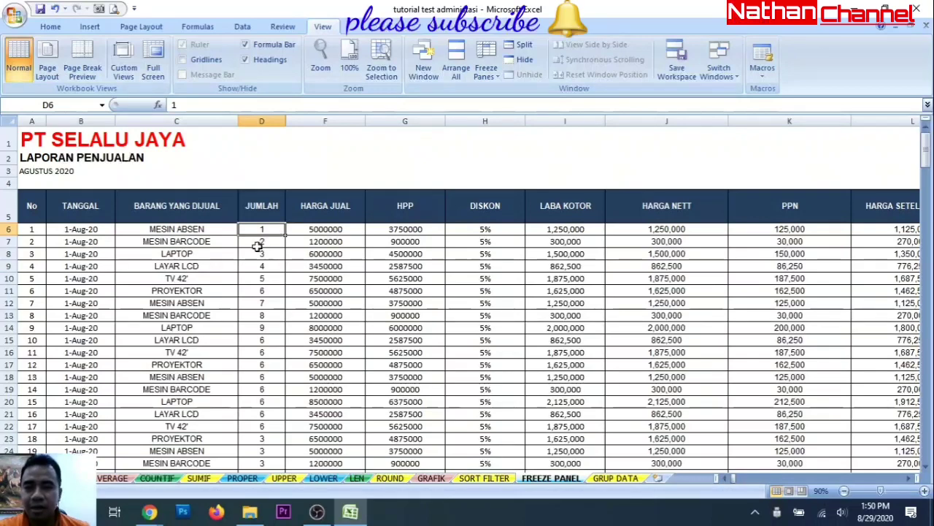
pyautogui.scroll(-1, 268, 256)
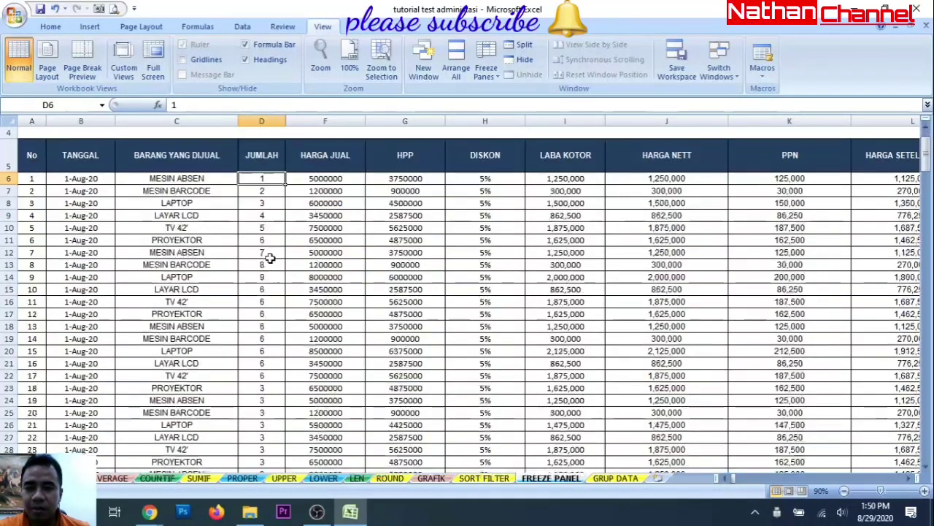
pyautogui.scroll(1, 267, 256)
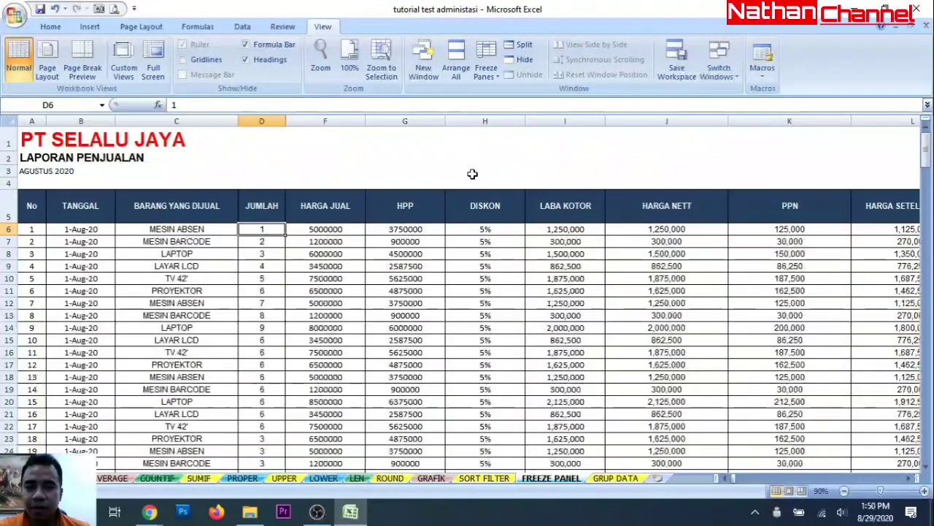
pyautogui.click(489, 77)
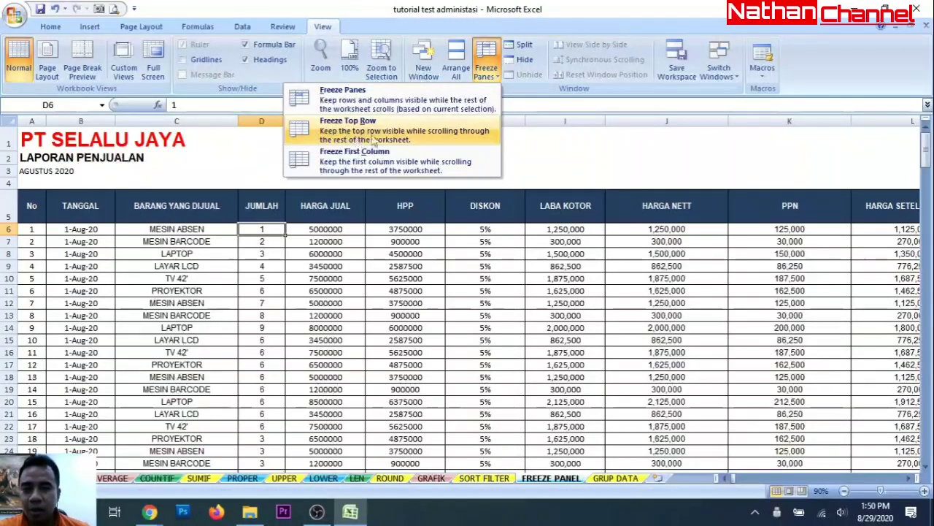
pyautogui.click(324, 136)
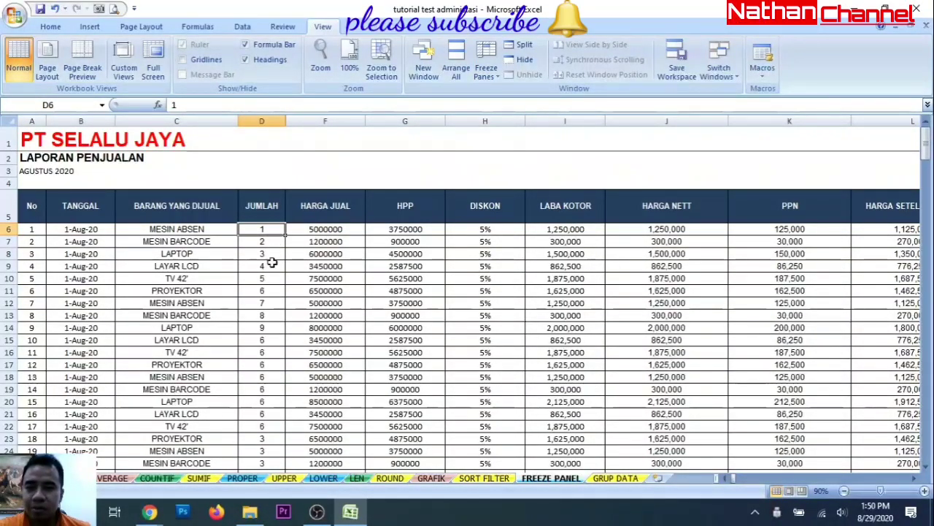
# Check the frozen top row by moving down and across the report, then unfreeze the panes.
pyautogui.scroll(-14, 272, 263)
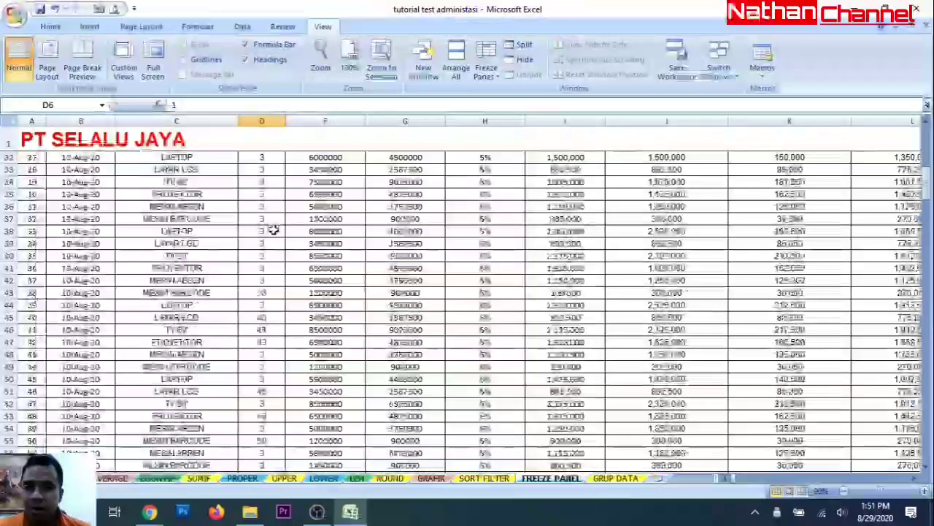
pyautogui.scroll(14, 271, 230)
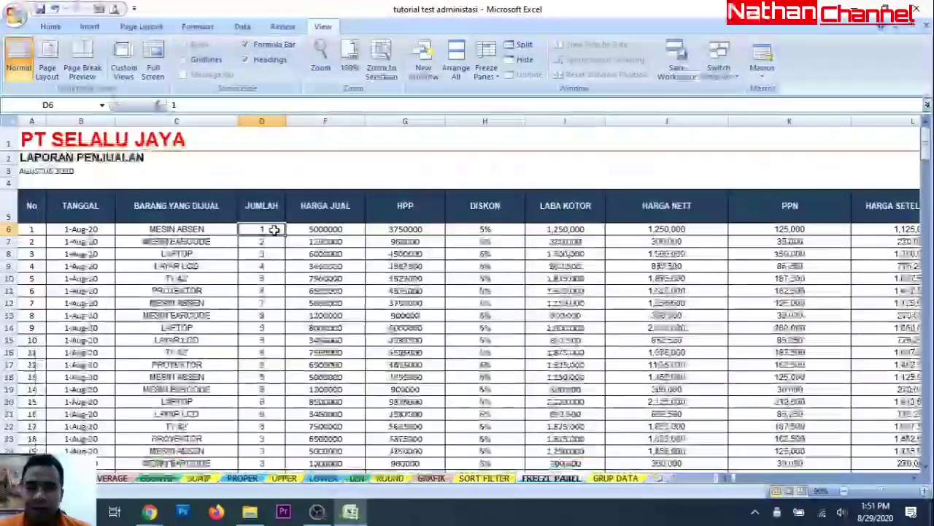
pyautogui.click(913, 478)
pyautogui.click(914, 479)
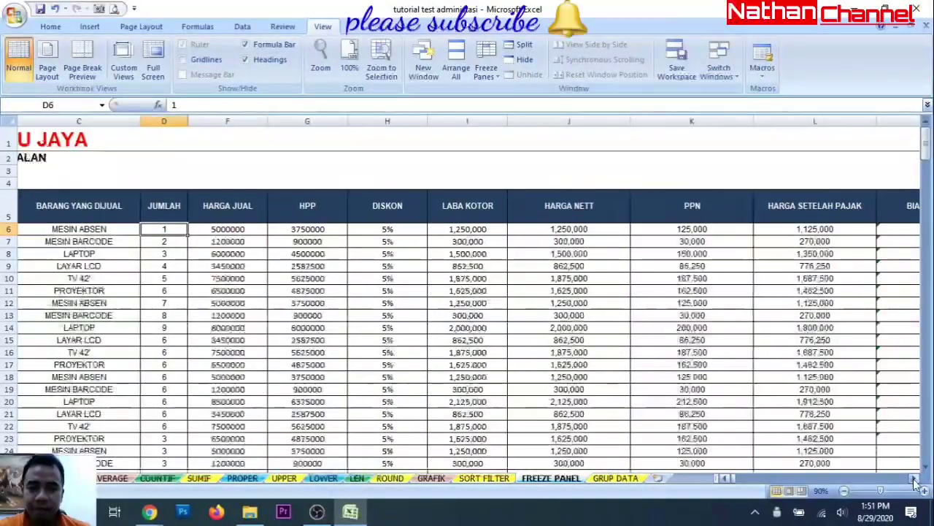
pyautogui.click(914, 479)
pyautogui.click(726, 479)
pyautogui.click(726, 479)
pyautogui.click(725, 479)
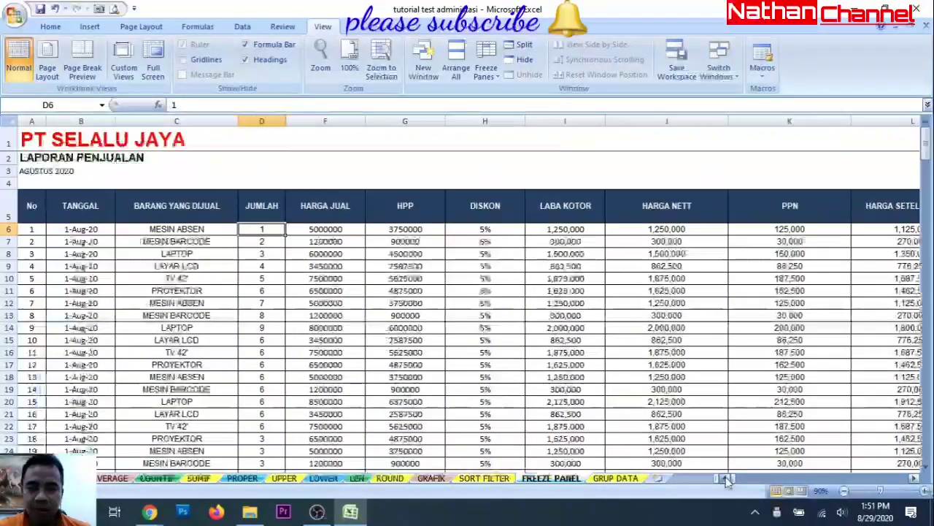
pyautogui.click(486, 73)
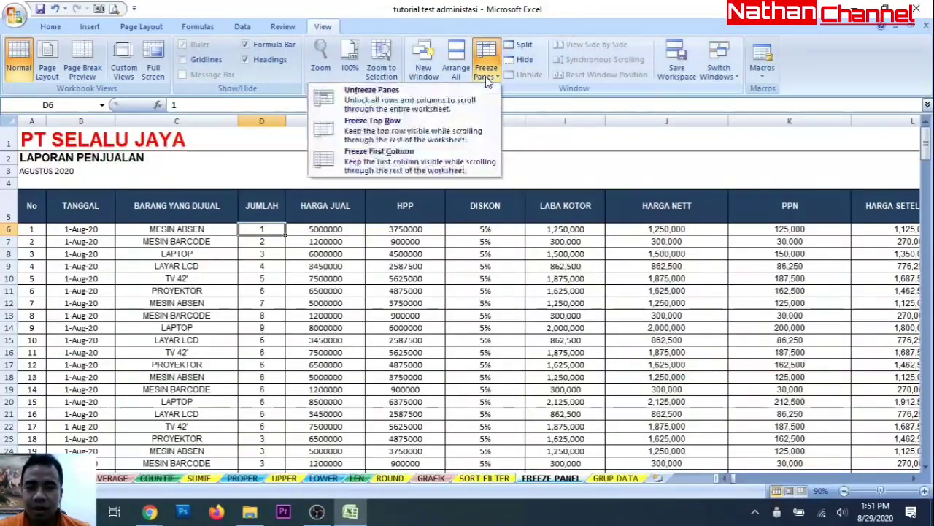
pyautogui.click(414, 106)
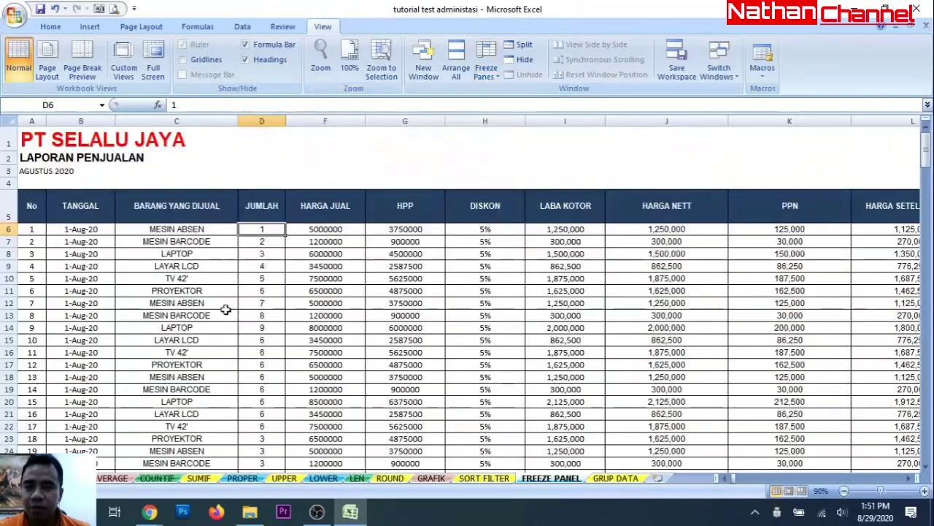
pyautogui.click(261, 242)
pyautogui.click(263, 228)
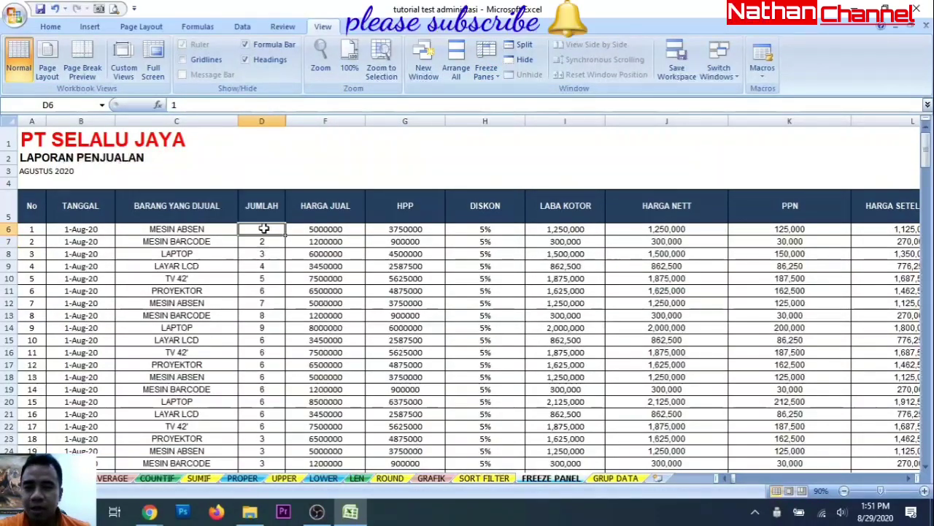
pyautogui.click(10, 228)
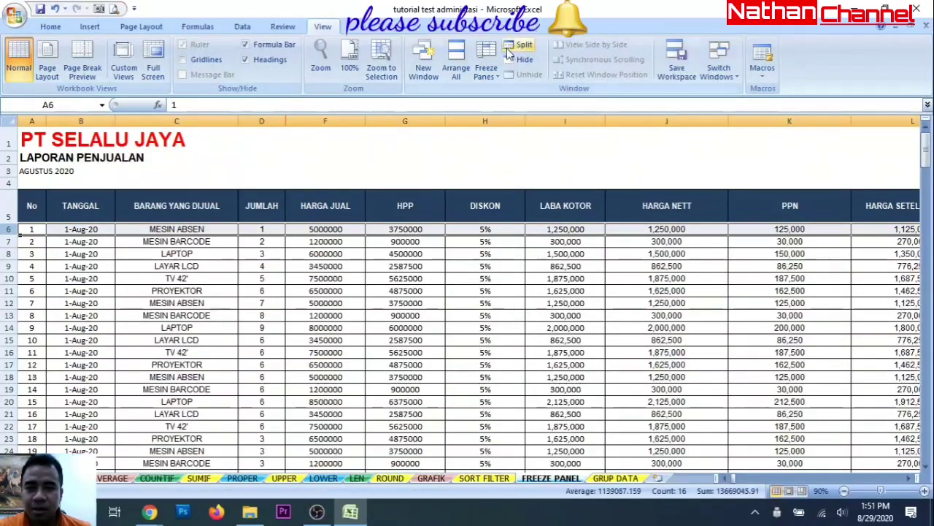
pyautogui.click(486, 65)
pyautogui.click(430, 127)
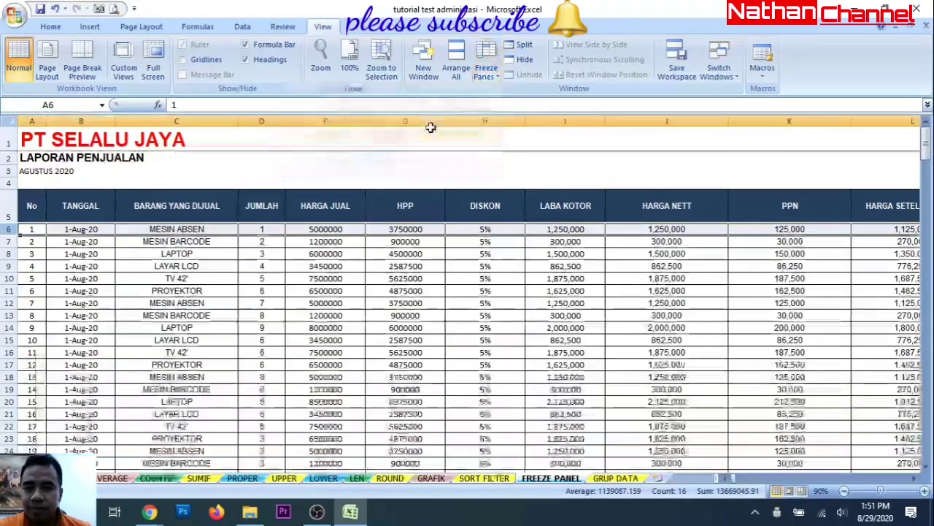
pyautogui.click(486, 66)
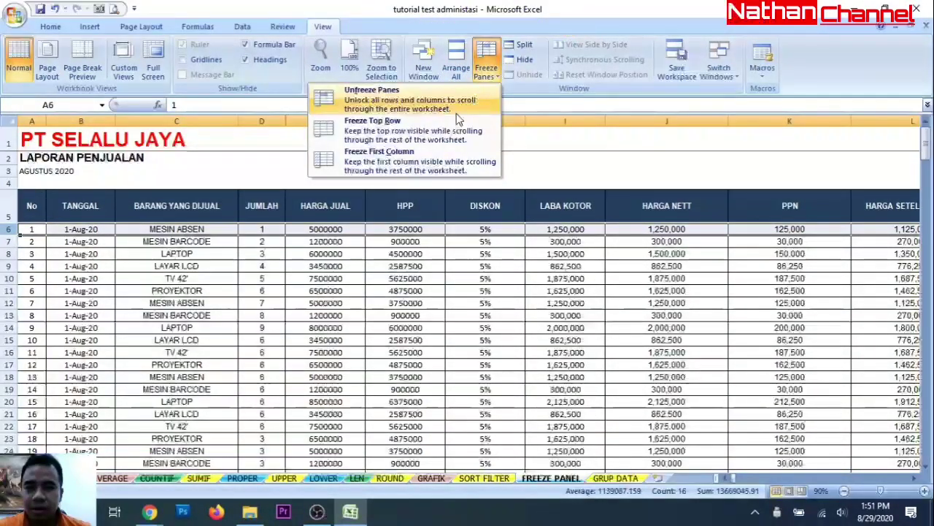
pyautogui.click(482, 87)
pyautogui.click(486, 65)
pyautogui.click(373, 91)
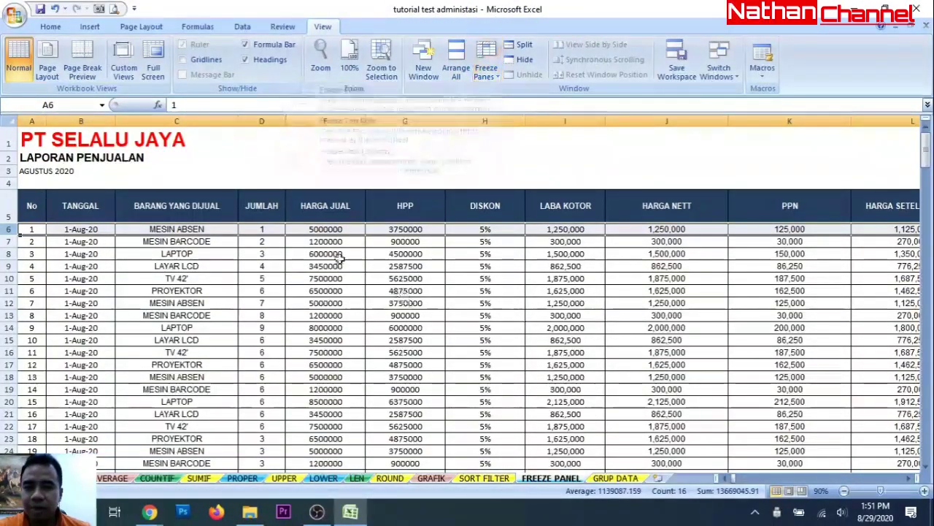
# Freeze the panes at cell D6 so the rows above it and columns A to C stay in view.
pyautogui.click(267, 231)
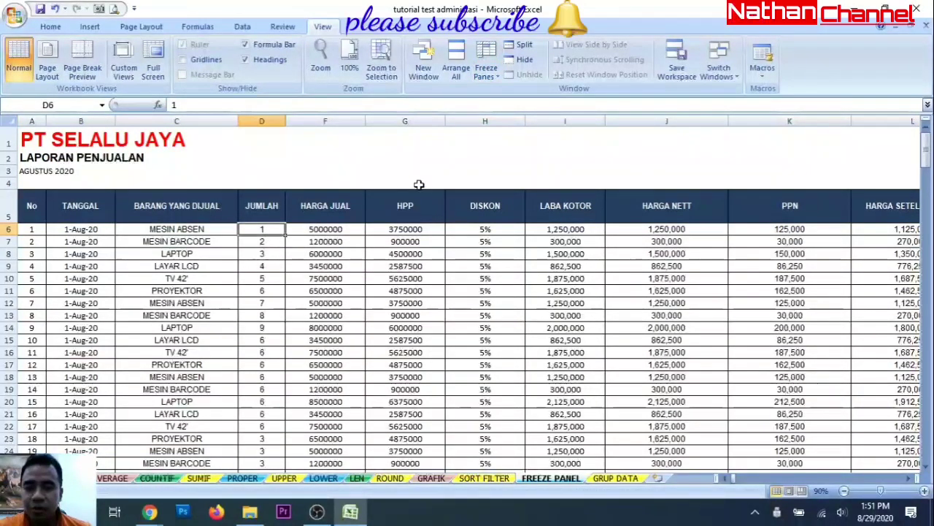
pyautogui.click(485, 71)
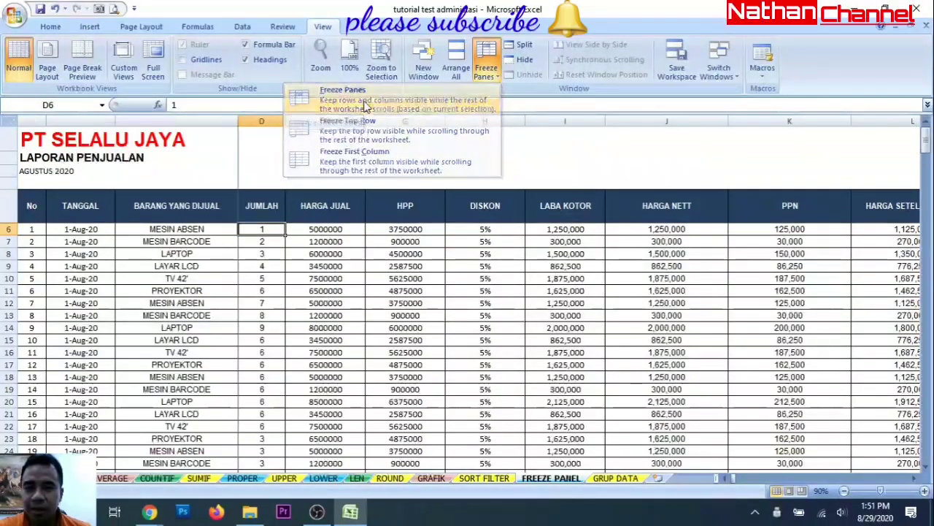
pyautogui.click(365, 106)
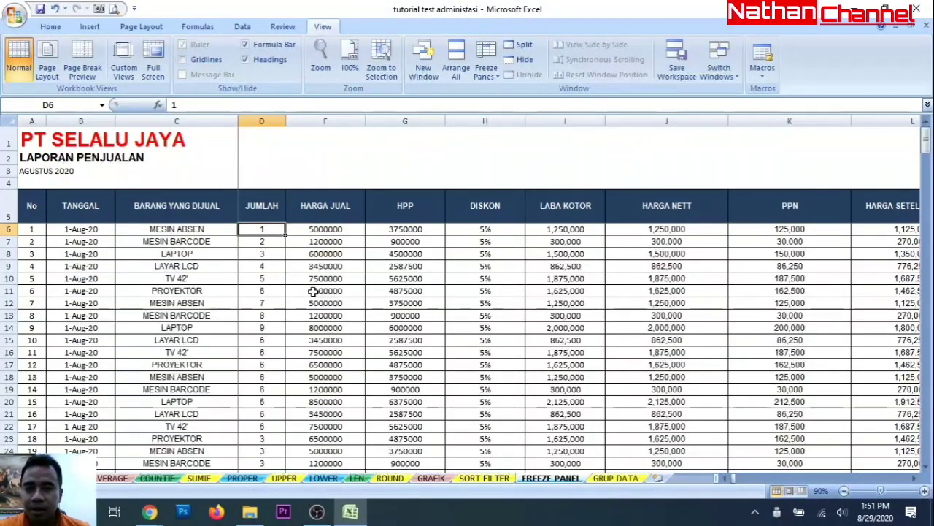
# Check the frozen header rows and first three columns by moving down the report and across to the KETERANGAN column.
pyautogui.scroll(-1, 313, 291)
pyautogui.scroll(1, 311, 294)
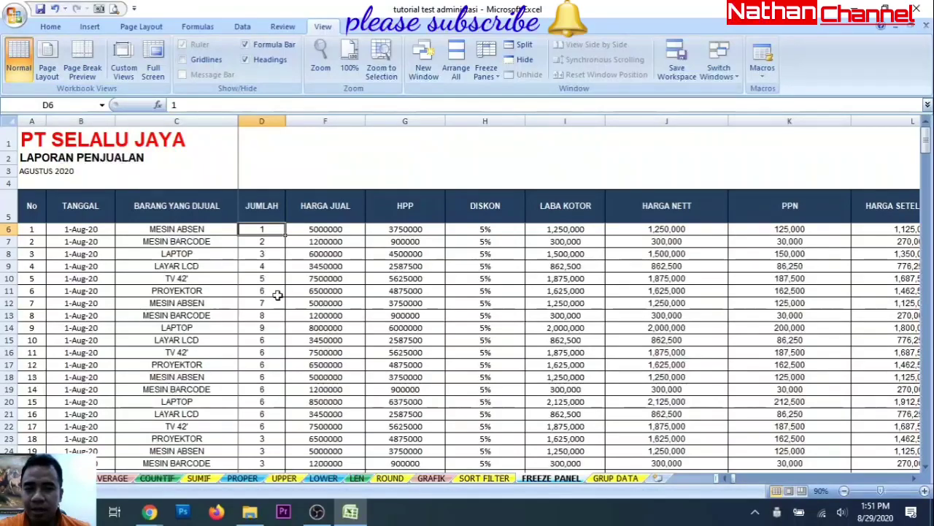
pyautogui.scroll(-20, 284, 303)
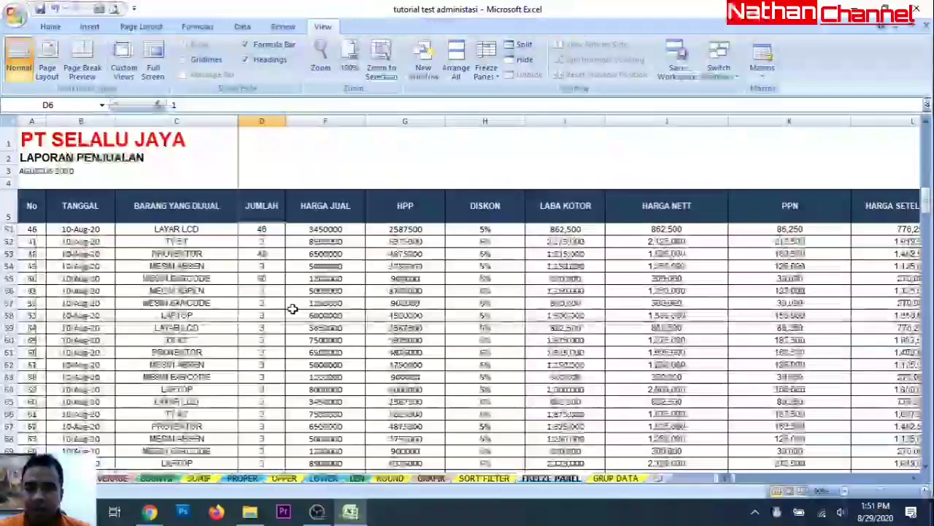
pyautogui.scroll(20, 286, 308)
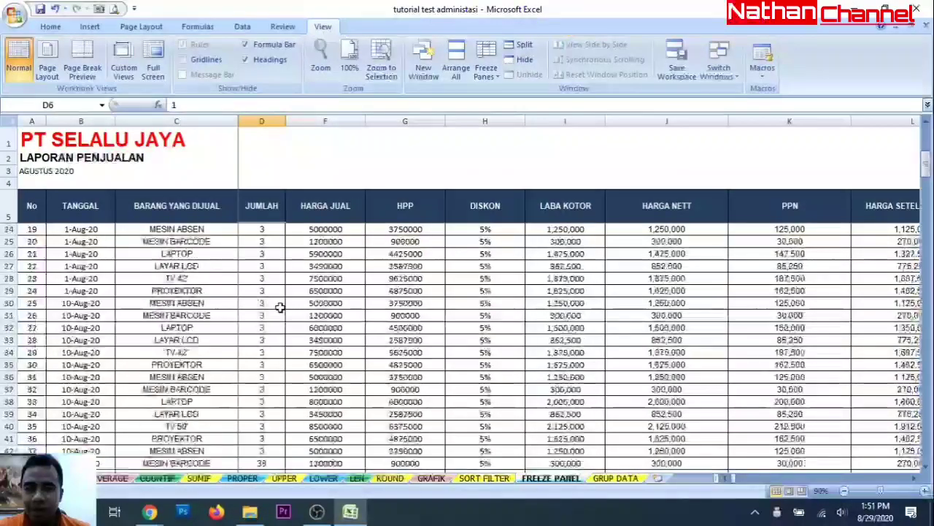
pyautogui.click(916, 478)
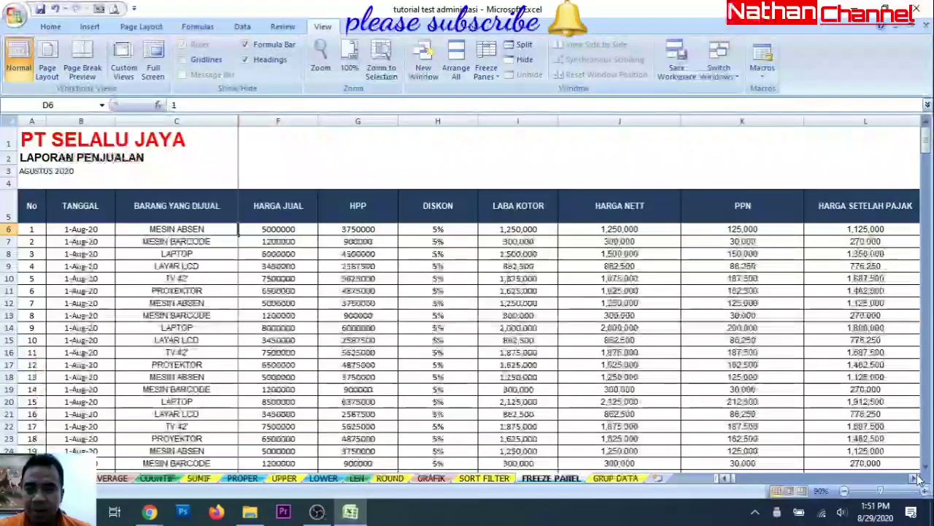
pyautogui.click(916, 478)
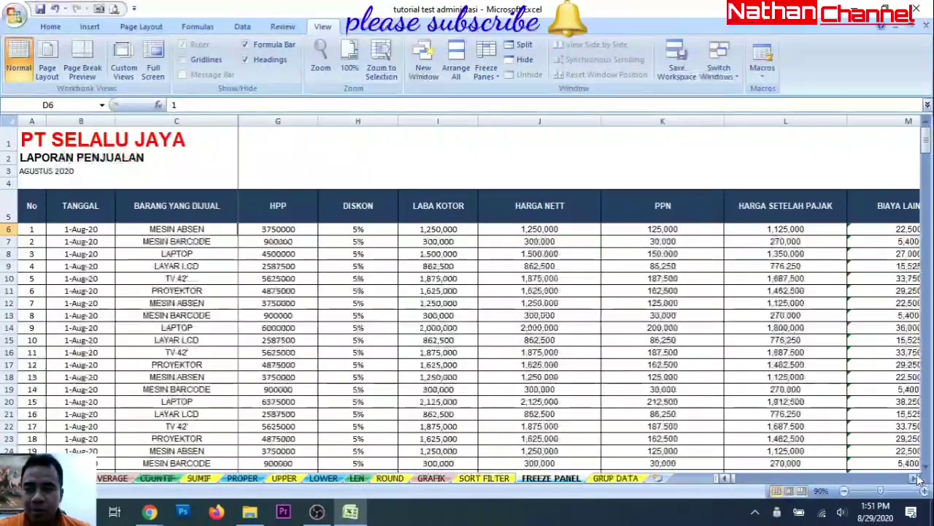
pyautogui.moveTo(914, 478); pyautogui.dragTo(916, 480)
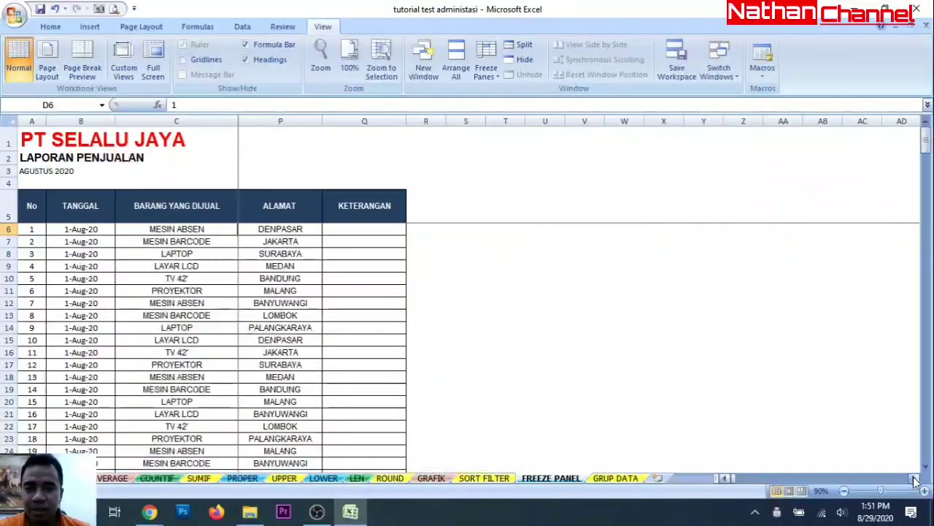
# Compare the frozen TANGGAL and BARANG YANG DIJUAL headers with the ALAMAT header beside them.
pyautogui.click(186, 211)
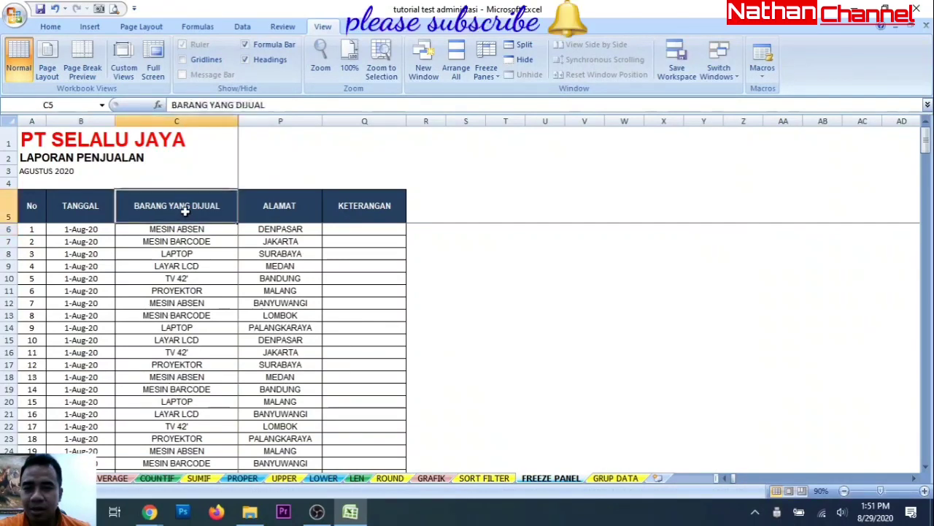
pyautogui.click(280, 213)
pyautogui.click(174, 217)
pyautogui.click(80, 205)
pyautogui.click(191, 208)
pyautogui.click(276, 208)
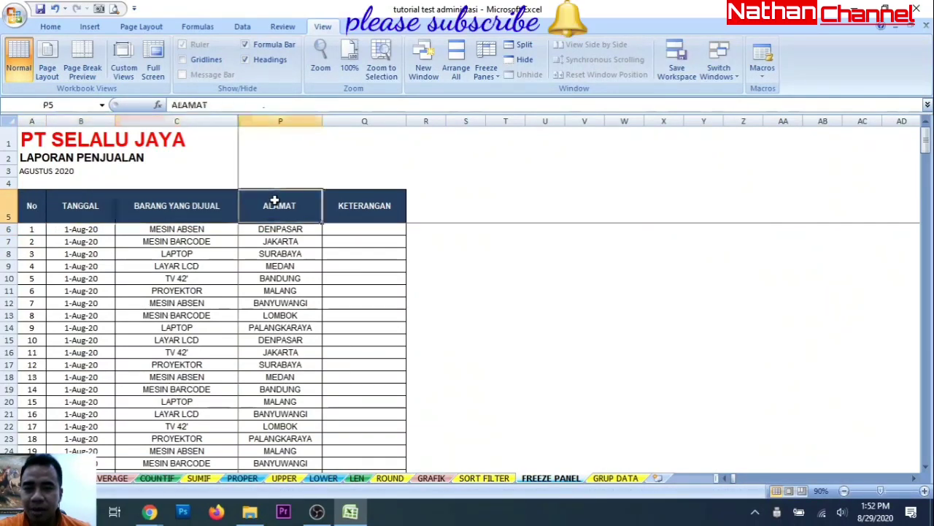
pyautogui.click(197, 207)
pyautogui.click(51, 27)
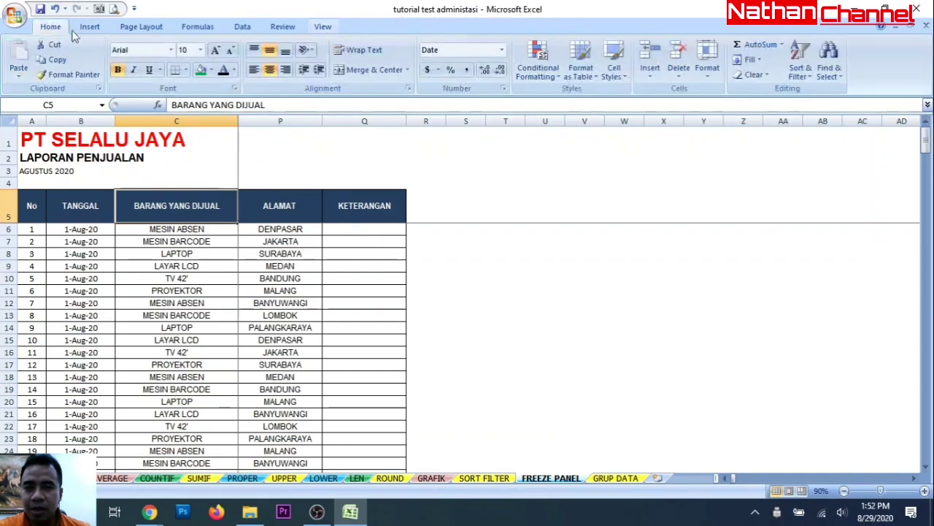
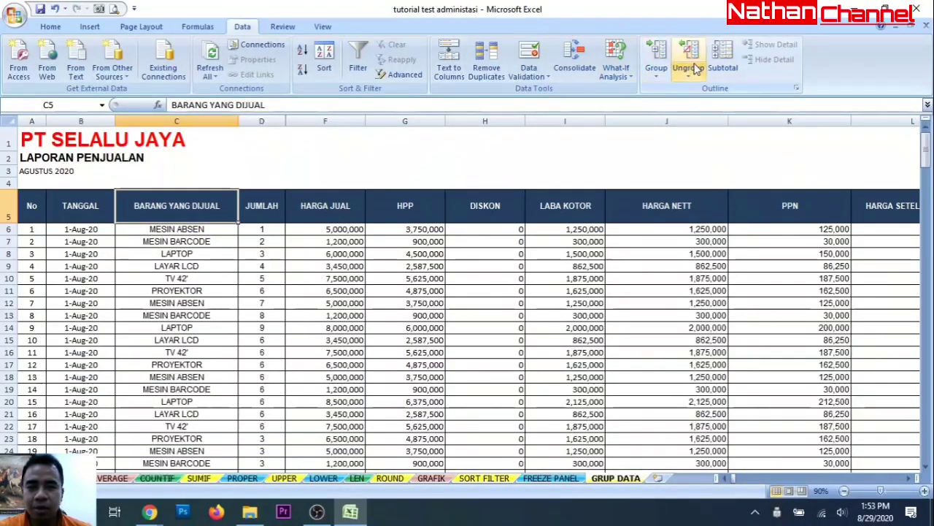
# Examine the GRUP DATA report from the BARANG YANG DIJUAL column across to its last column and return to the start.
pyautogui.click(195, 232)
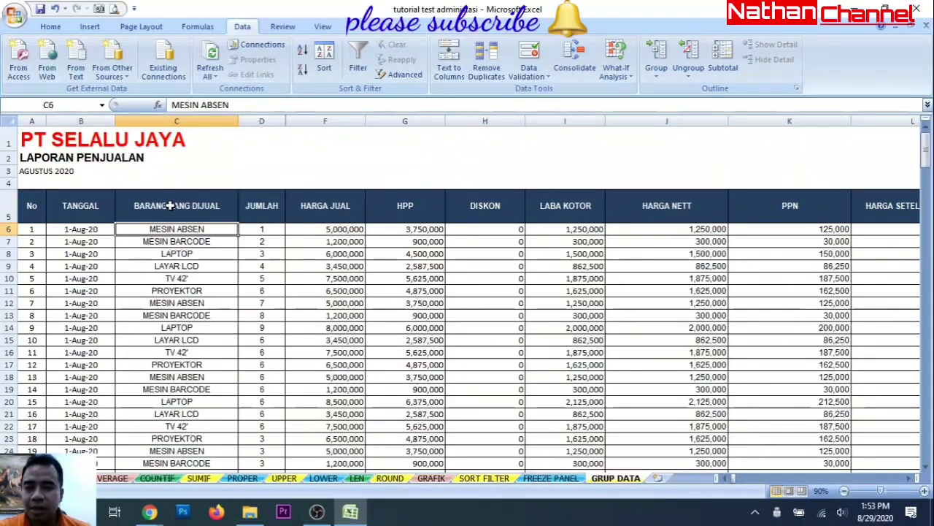
pyautogui.click(170, 206)
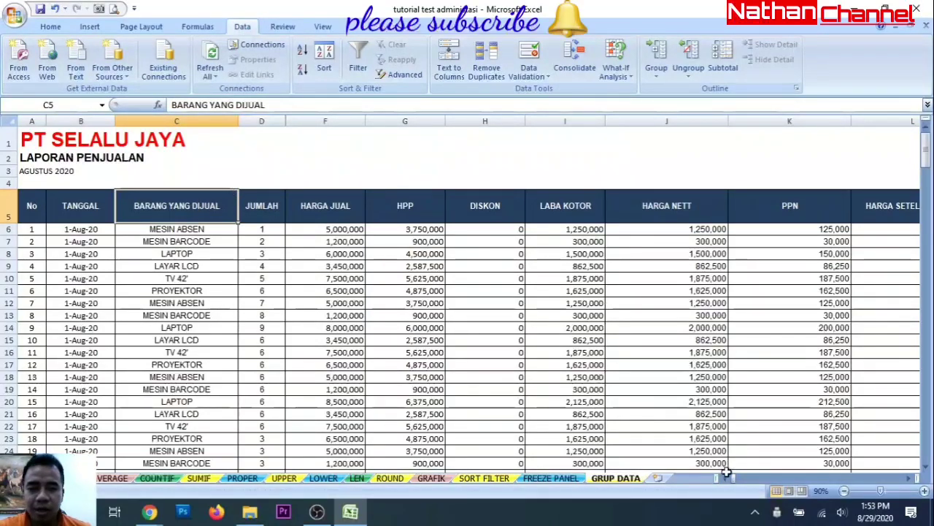
pyautogui.moveTo(733, 479); pyautogui.dragTo(725, 477)
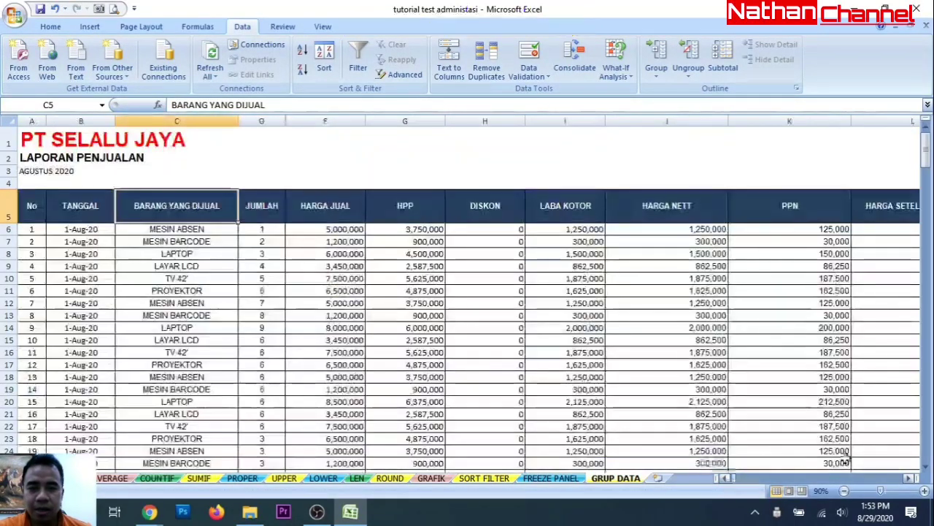
pyautogui.moveTo(908, 478); pyautogui.dragTo(909, 478)
pyautogui.click(726, 478)
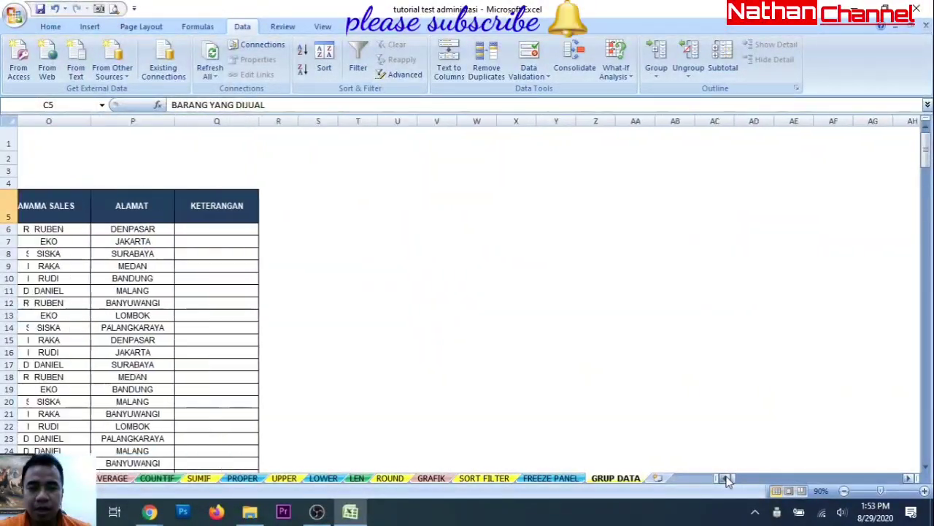
pyautogui.click(727, 478)
pyautogui.click(726, 478)
pyautogui.click(726, 478)
pyautogui.click(726, 478)
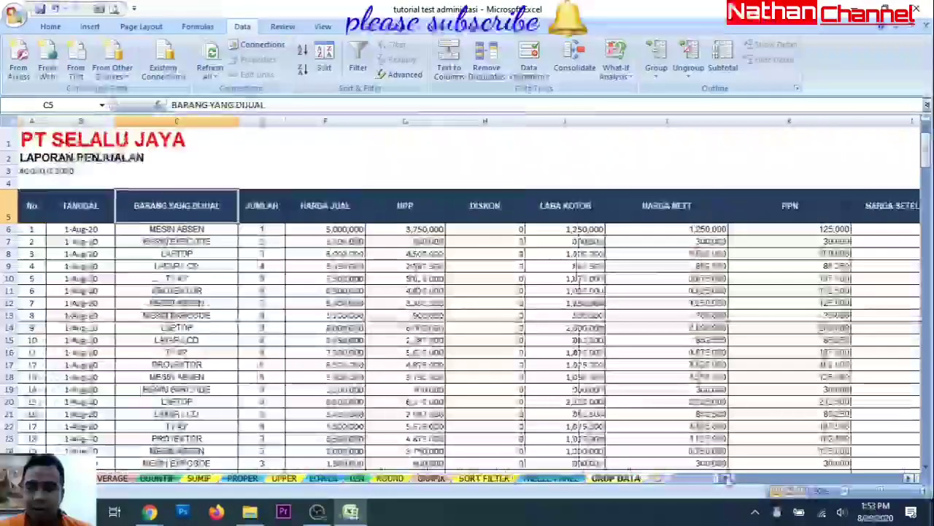
# Select the header cells from No to KETERANGAN in row 5 and group them by columns.
pyautogui.click(40, 207)
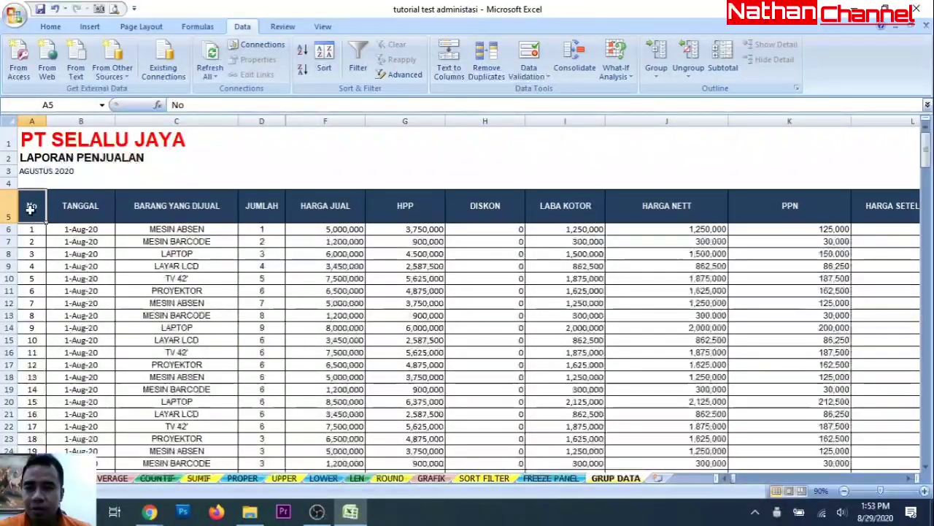
pyautogui.moveTo(31, 207); pyautogui.dragTo(762, 212)
pyautogui.click(656, 80)
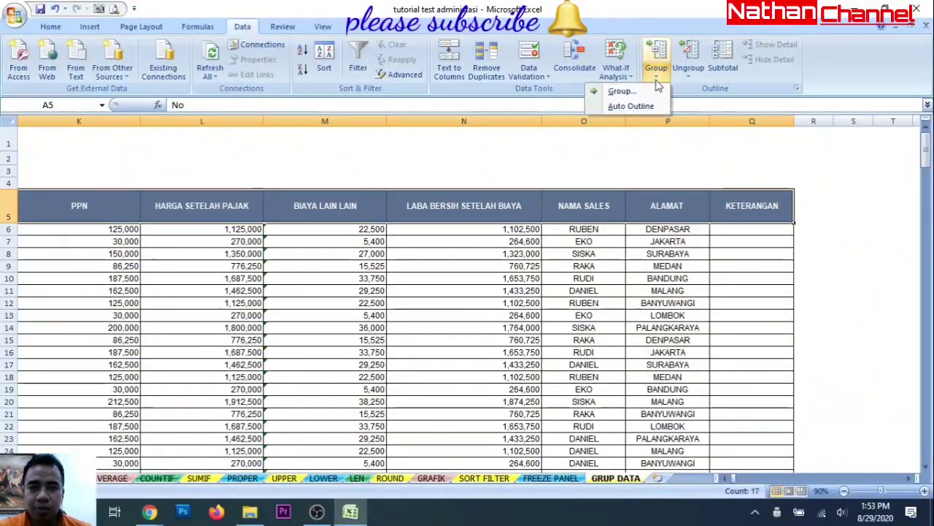
pyautogui.click(620, 92)
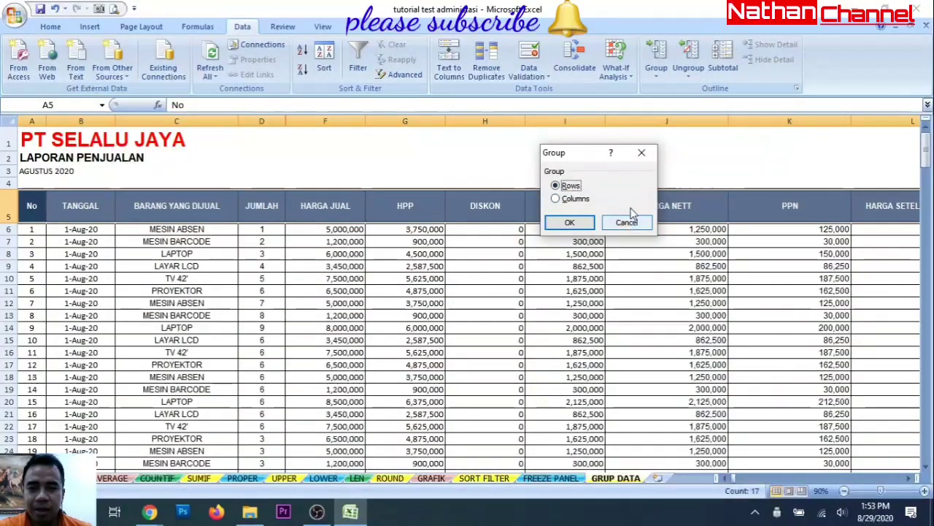
pyautogui.click(556, 200)
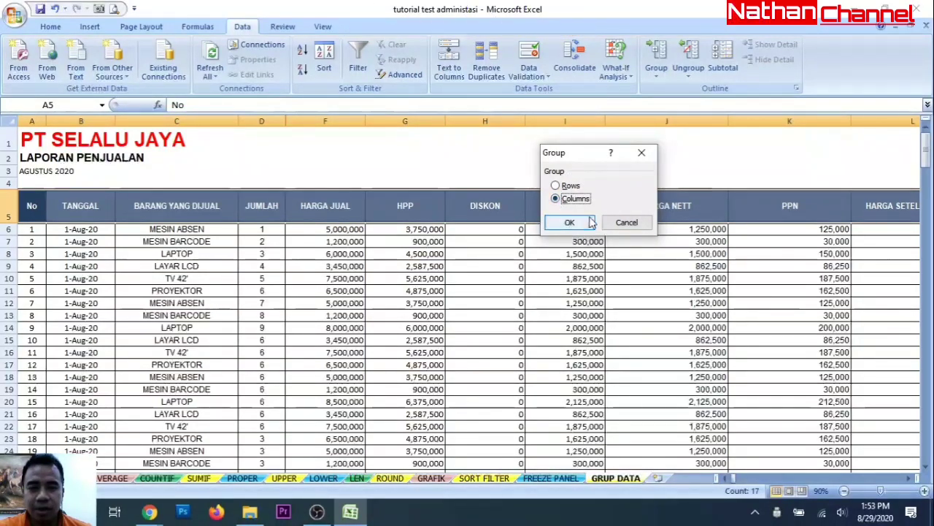
pyautogui.click(570, 223)
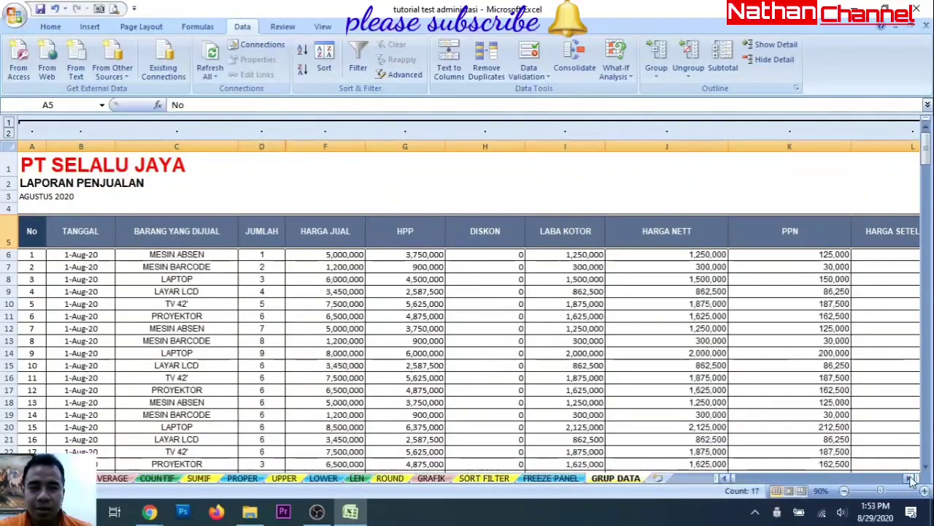
# Collapse the grouped report columns, expand them again and select cell E6 under KODE BARANG.
pyautogui.moveTo(911, 478); pyautogui.dragTo(911, 478)
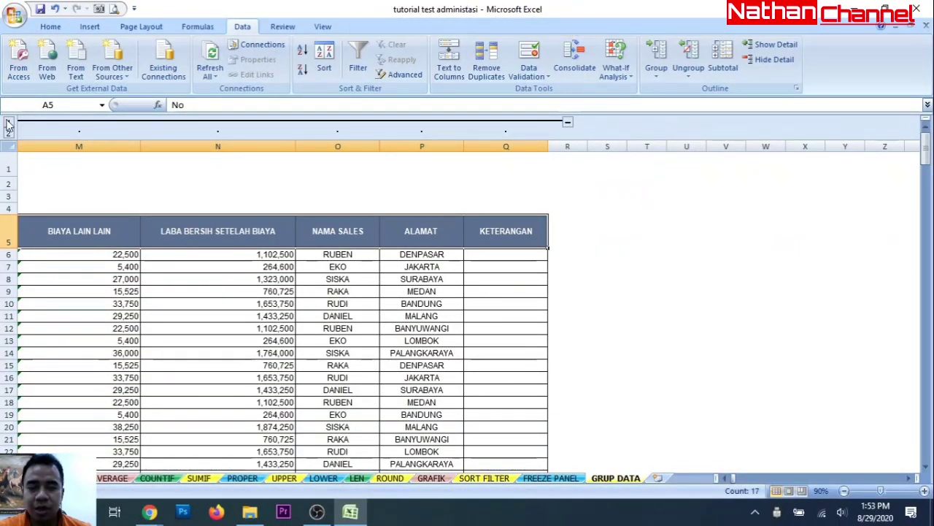
pyautogui.click(568, 123)
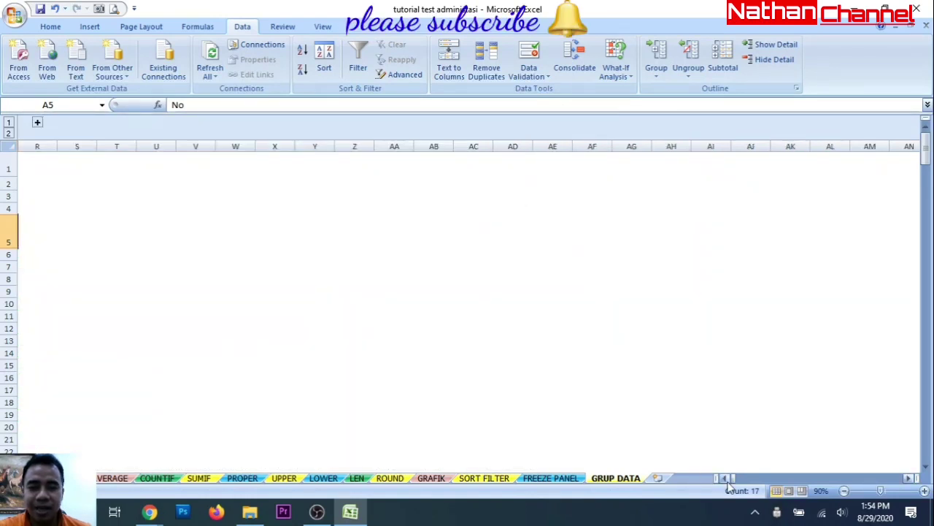
pyautogui.click(37, 124)
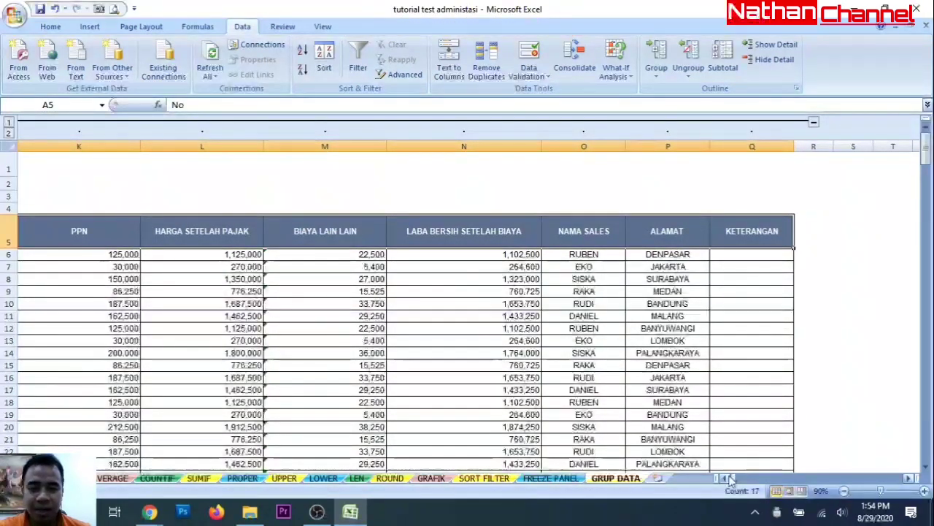
pyautogui.hscroll(-10, 730, 479)
pyautogui.click(289, 253)
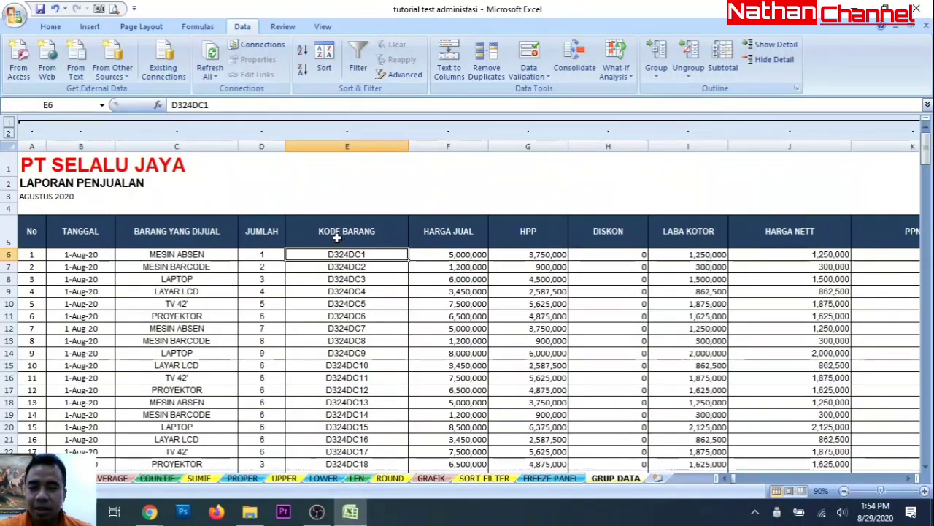
# Ungroup the HPP header cell in row 5 by columns to split the column outline there.
pyautogui.click(537, 231)
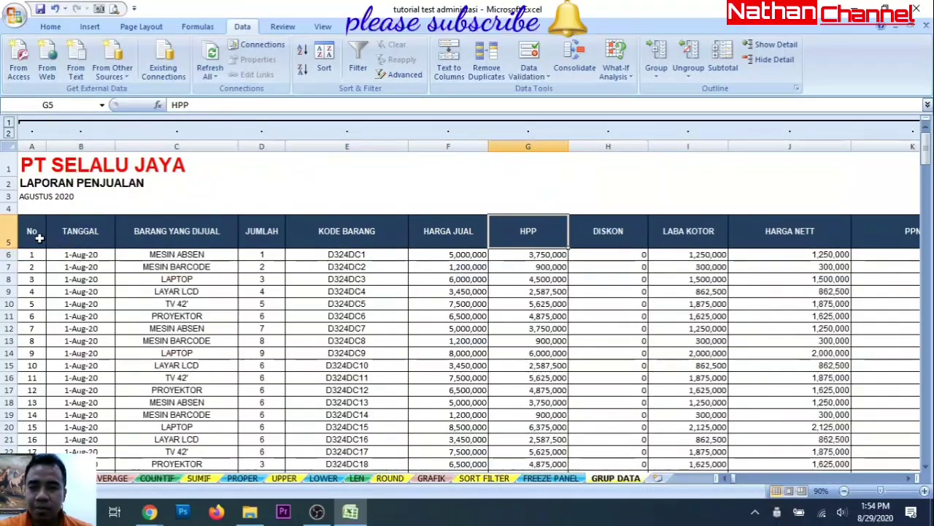
pyautogui.moveTo(32, 235); pyautogui.dragTo(516, 244)
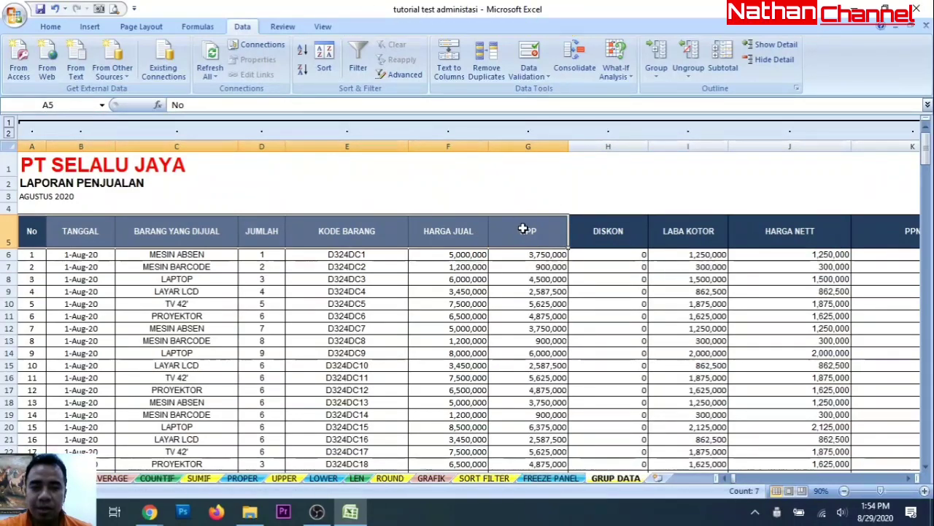
pyautogui.click(523, 230)
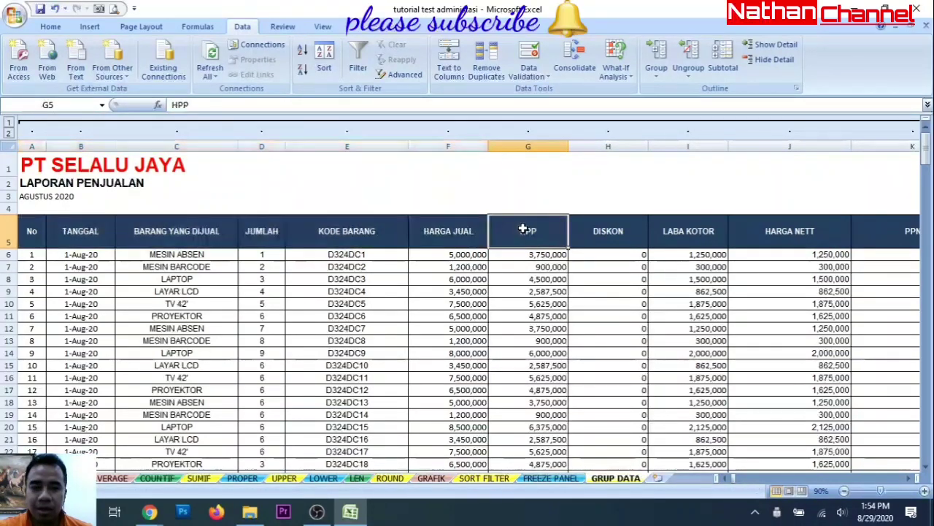
pyautogui.click(657, 71)
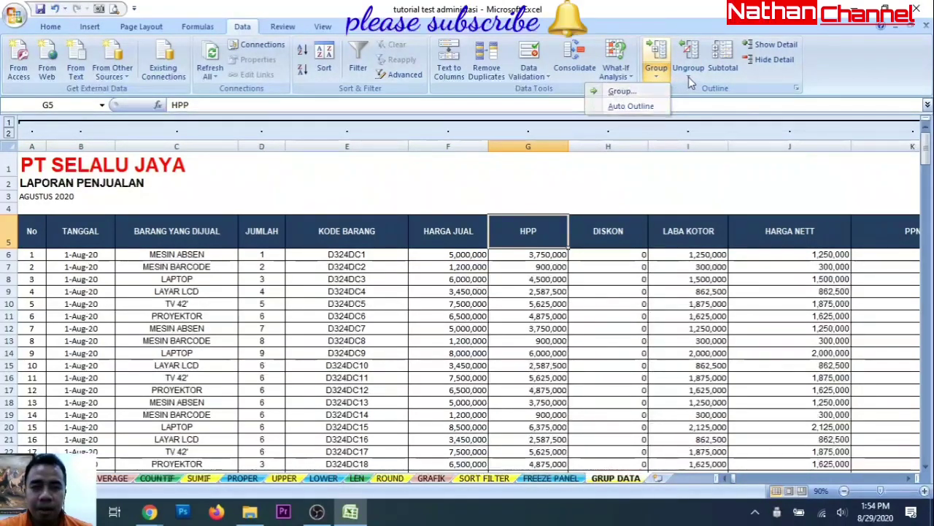
pyautogui.click(689, 76)
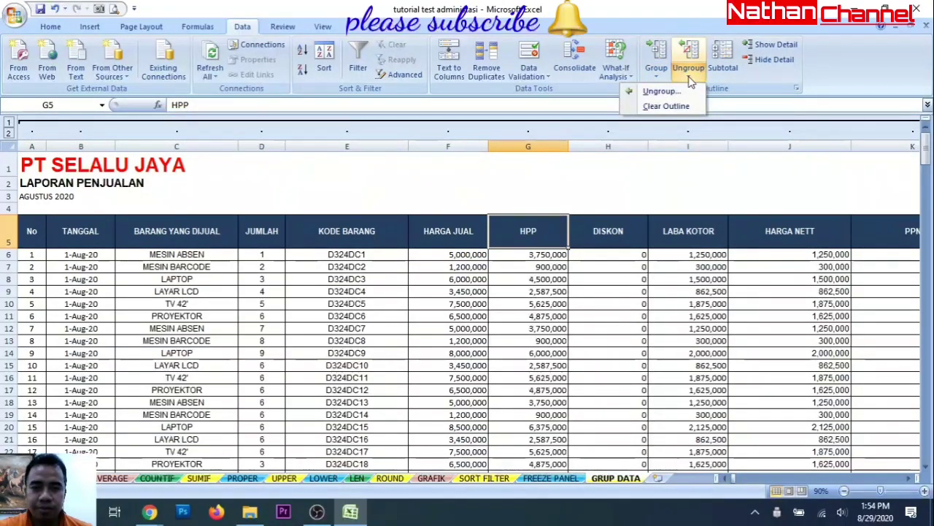
pyautogui.click(657, 77)
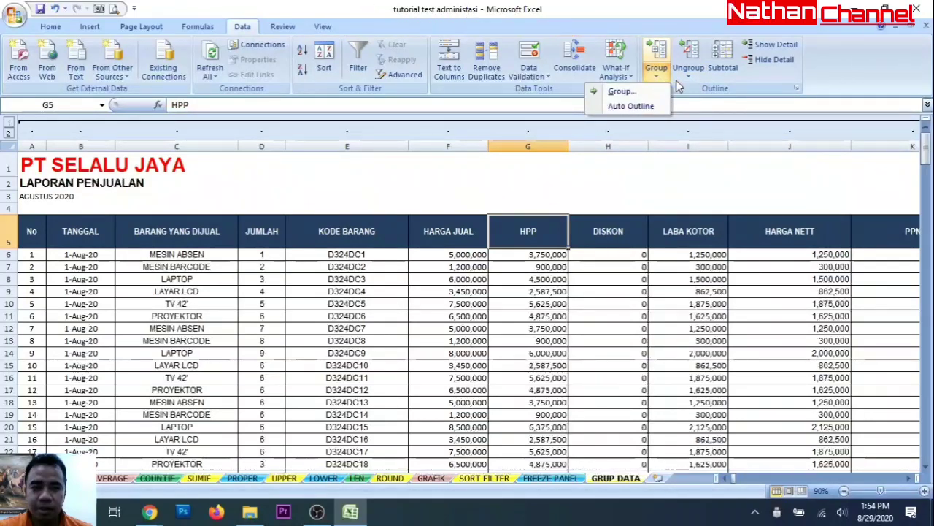
pyautogui.click(690, 75)
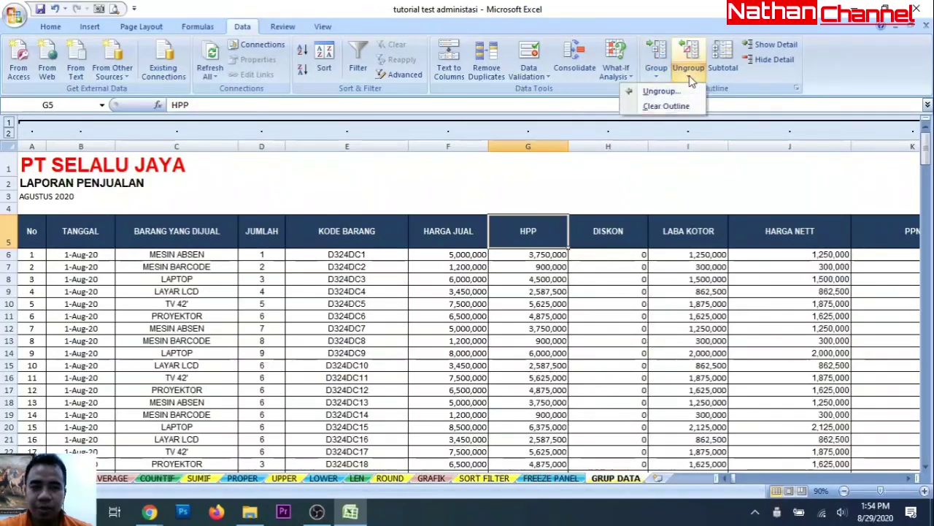
pyautogui.click(658, 78)
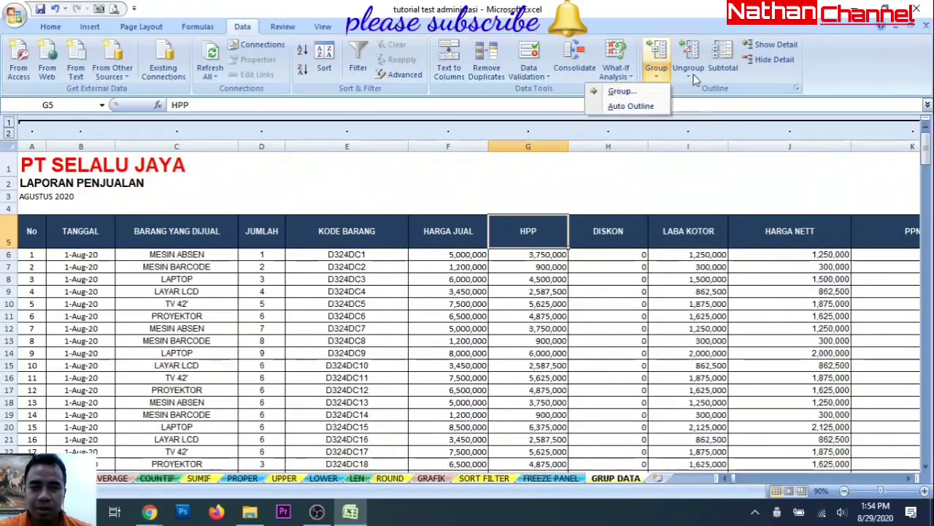
pyautogui.click(694, 77)
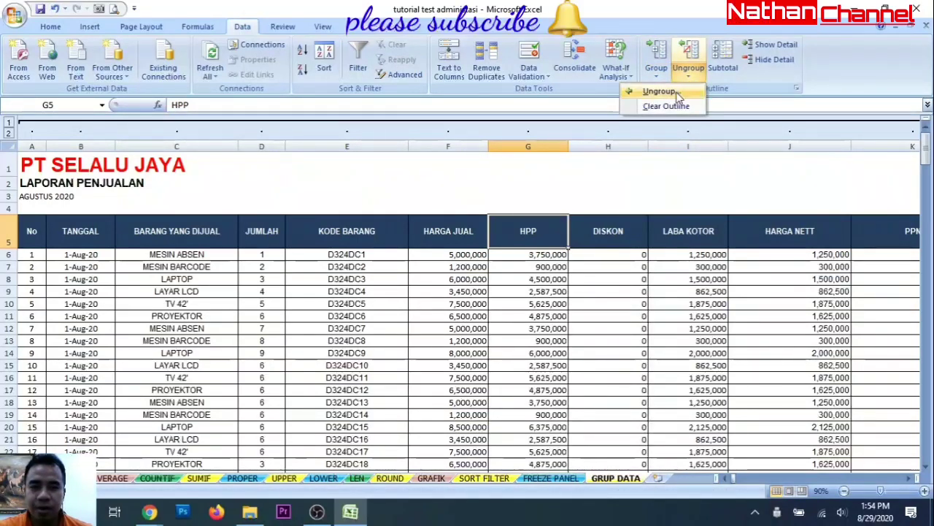
pyautogui.click(677, 93)
pyautogui.click(573, 200)
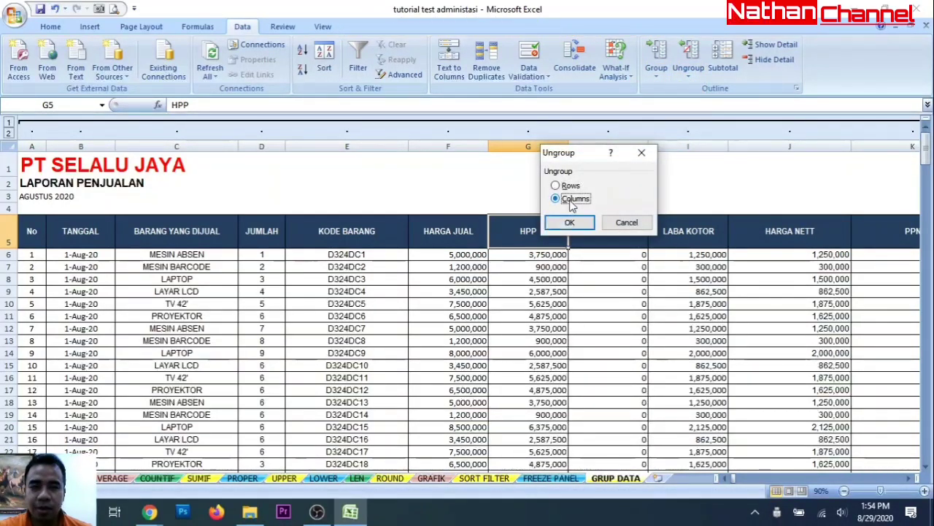
pyautogui.click(569, 222)
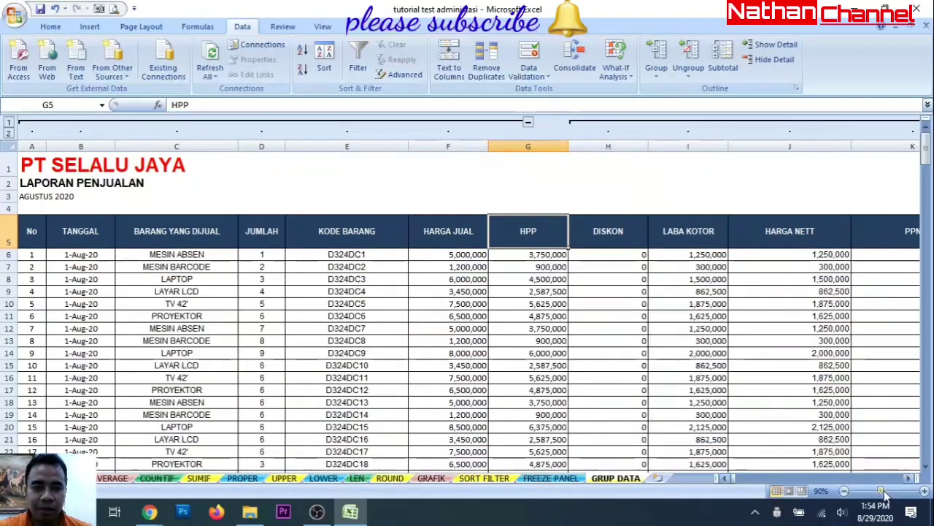
# Ungroup the HARGA SETELAH PAJAK header cell by columns and collapse the group from DISKON to PPN.
pyautogui.click(908, 478)
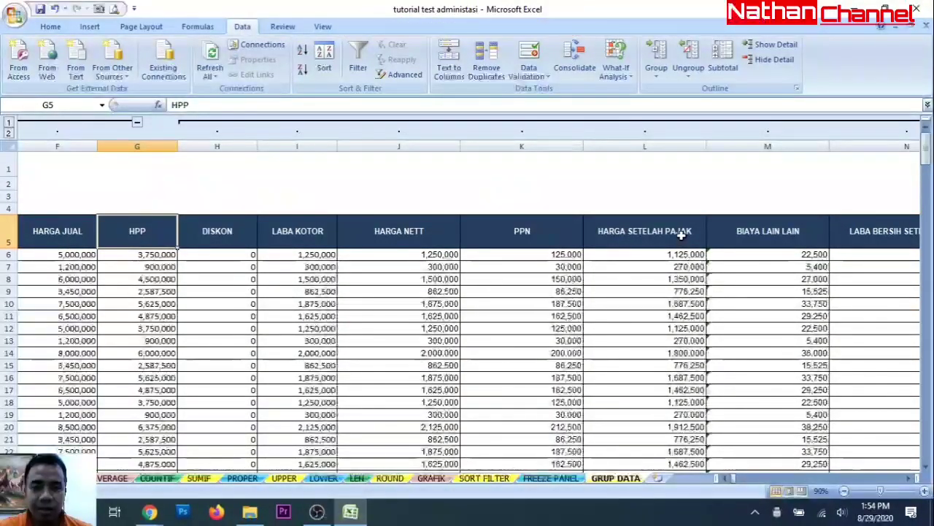
pyautogui.click(674, 239)
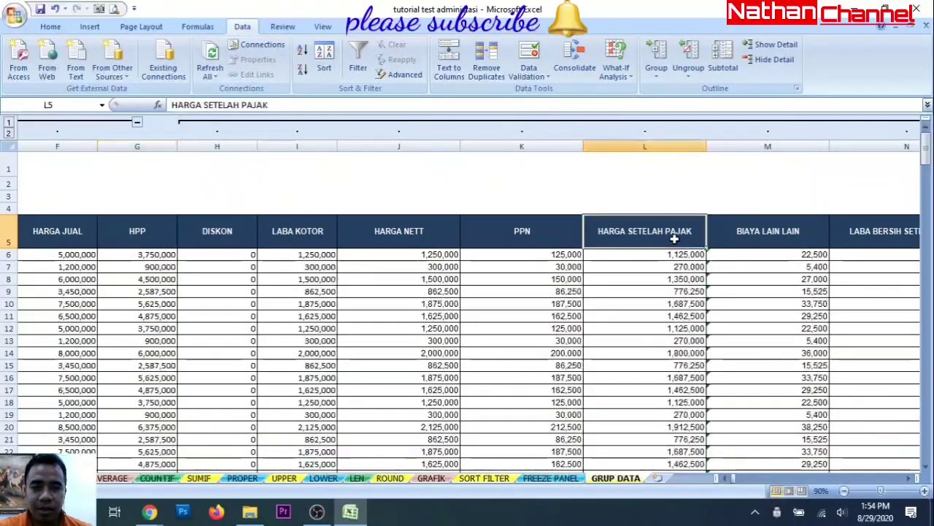
pyautogui.click(690, 76)
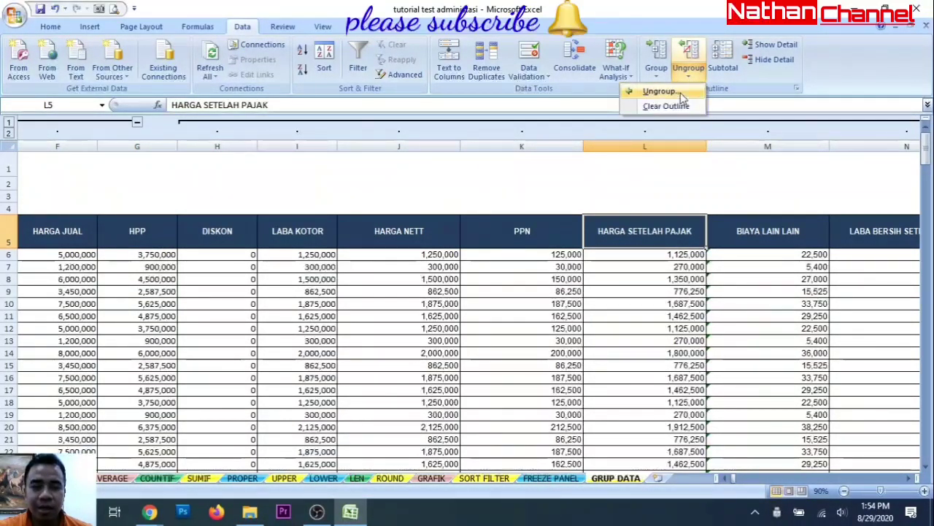
pyautogui.click(658, 91)
pyautogui.click(575, 199)
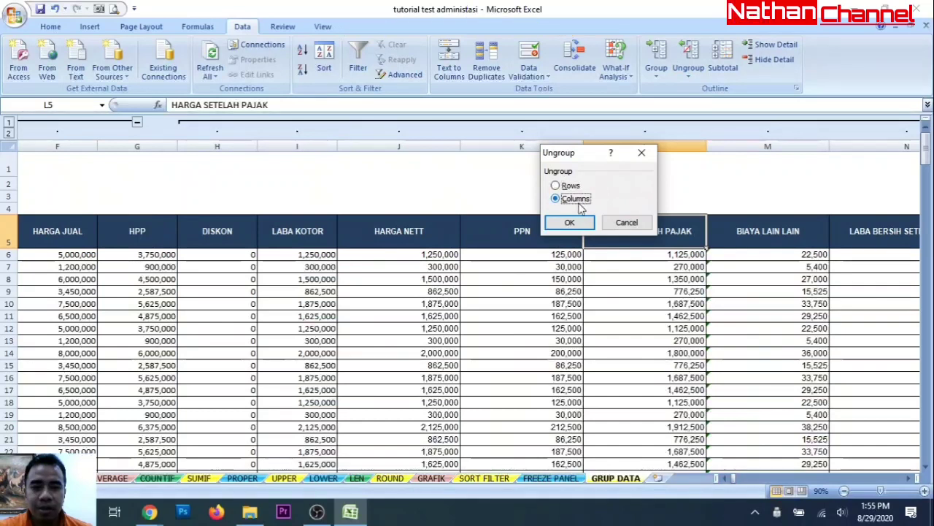
pyautogui.click(571, 223)
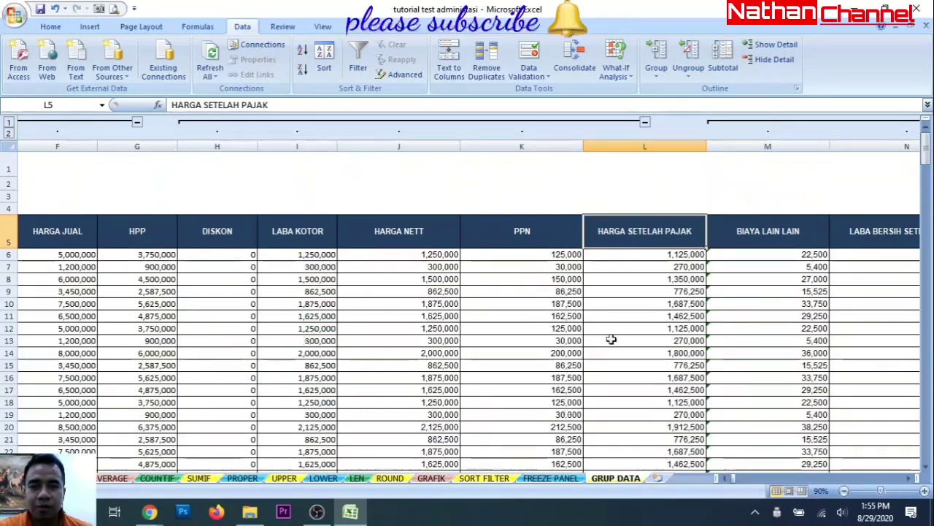
pyautogui.click(645, 122)
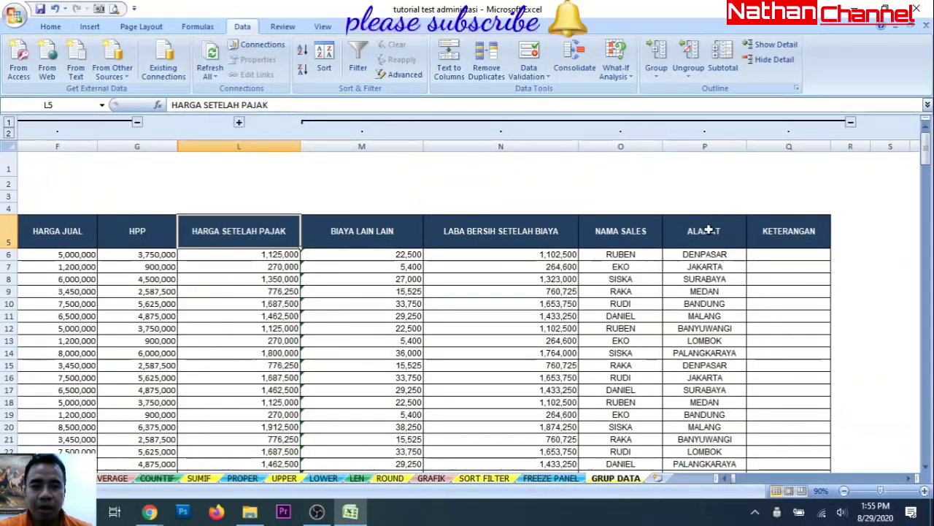
# Ungroup the NAMA SALES header cell by columns and collapse the group of BIAYA LAIN LAIN and LABA BERSIH SETELAH BIAYA.
pyautogui.click(620, 232)
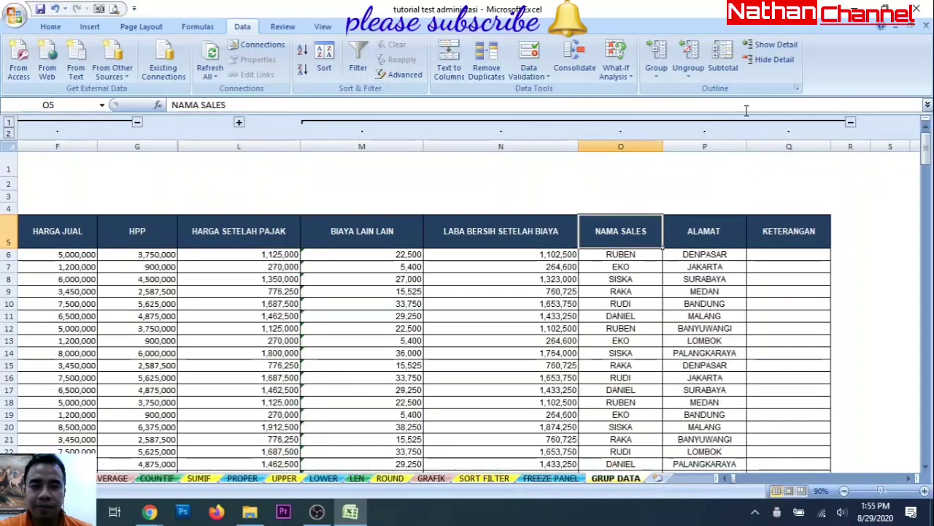
pyautogui.click(695, 76)
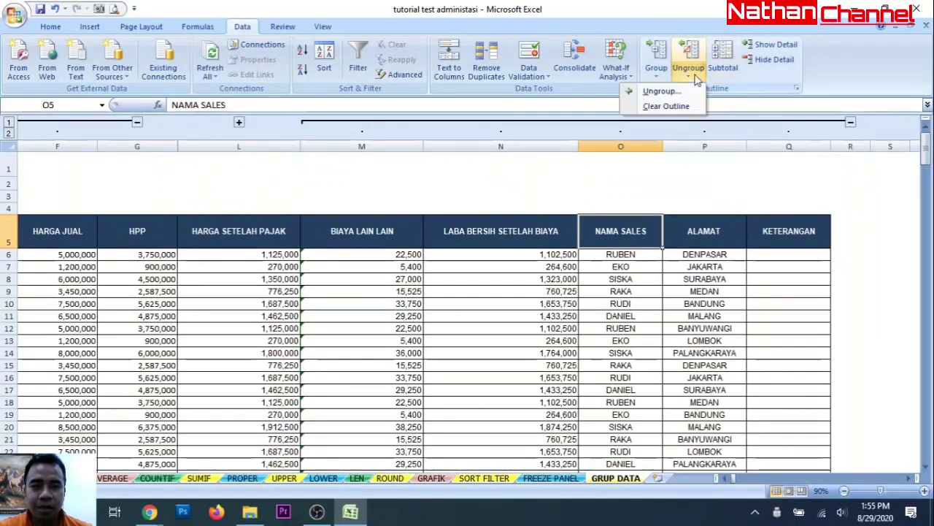
pyautogui.click(661, 91)
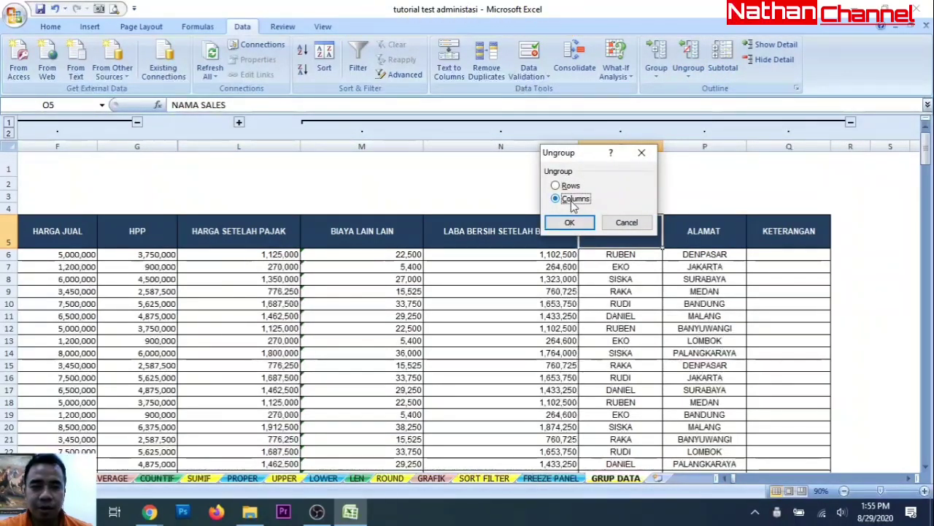
pyautogui.click(568, 222)
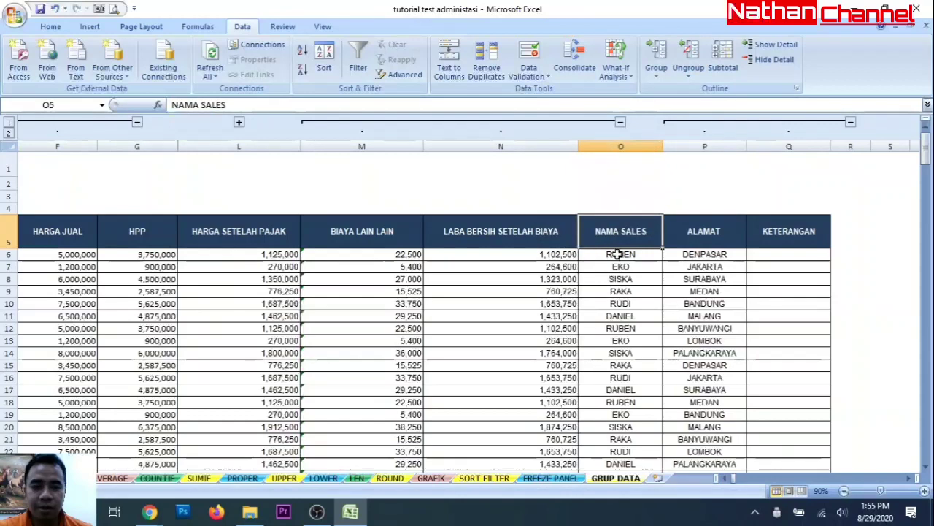
pyautogui.click(621, 124)
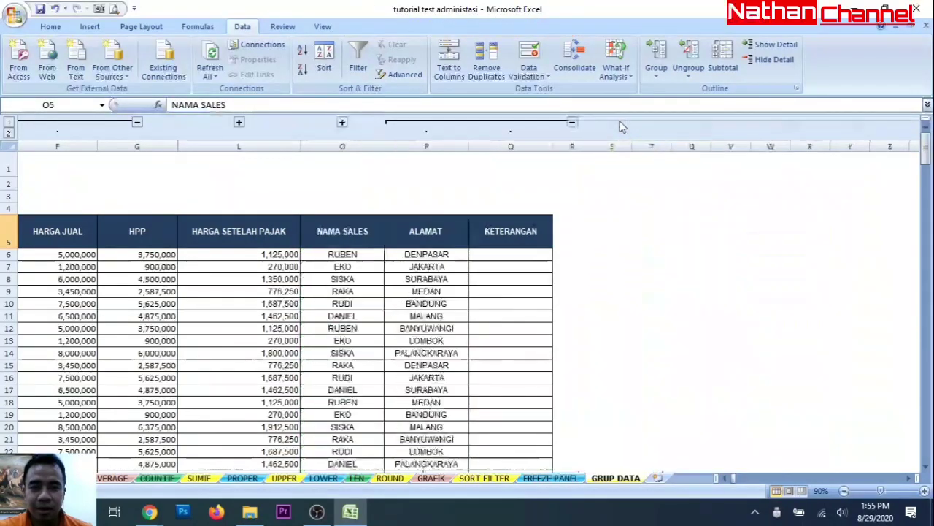
# Collapse the column group from No to HARGA JUAL before HPP and expand it again.
pyautogui.click(136, 124)
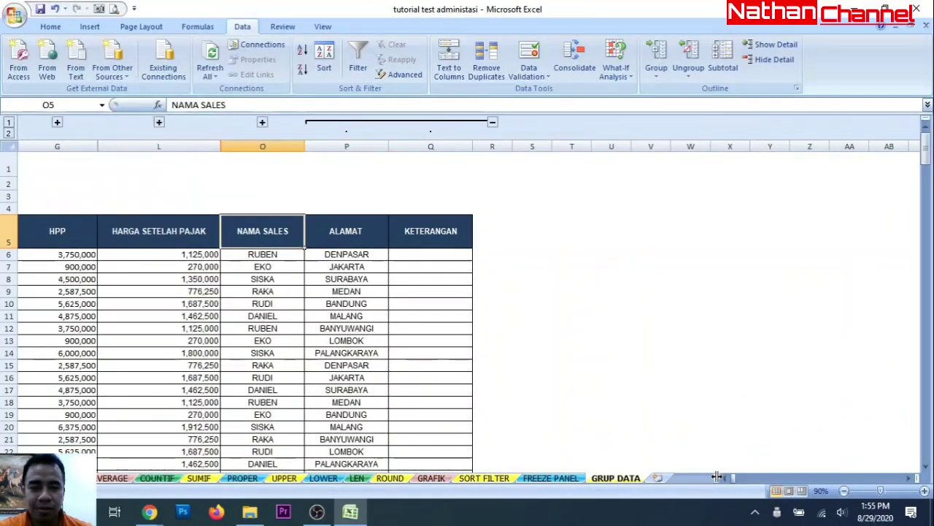
pyautogui.click(578, 327)
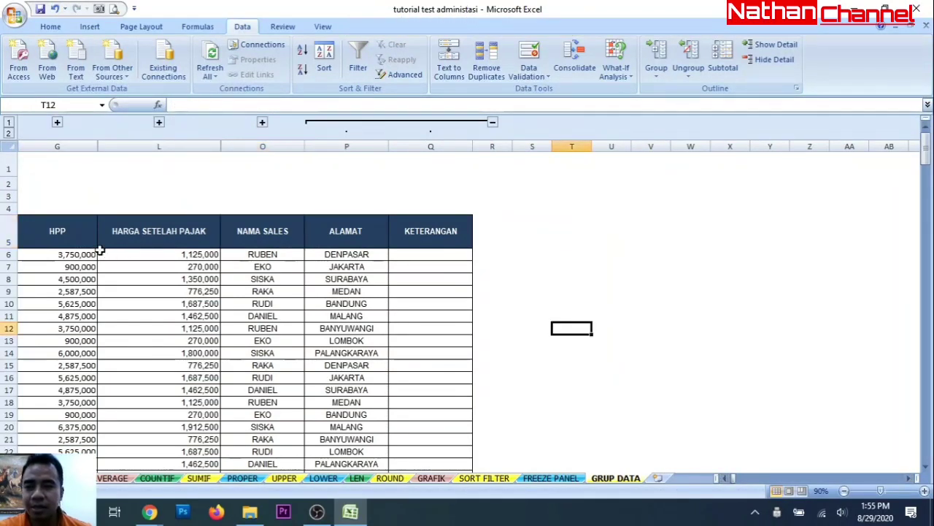
pyautogui.click(92, 242)
pyautogui.click(57, 122)
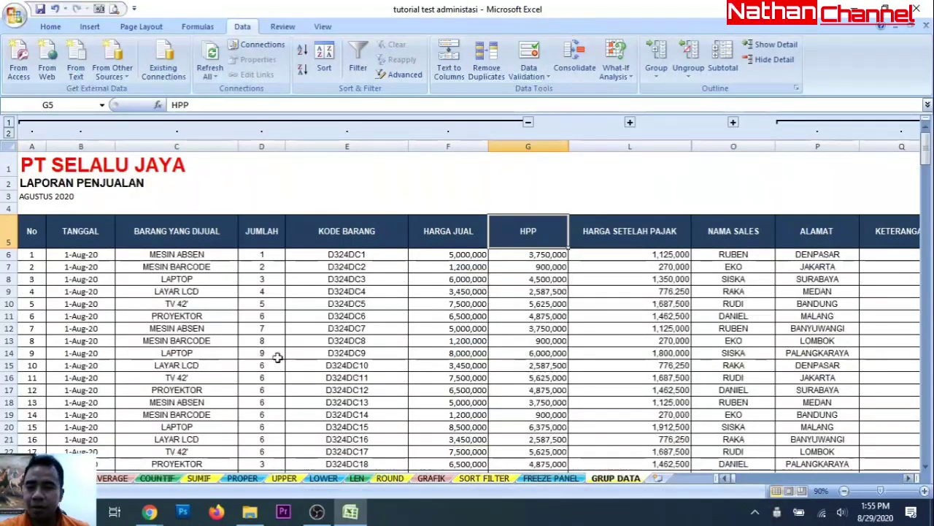
# Select the No values from 1 in cell A6 down to 250 and group them by rows.
pyautogui.scroll(-3, 71, 292)
pyautogui.scroll(2, 71, 296)
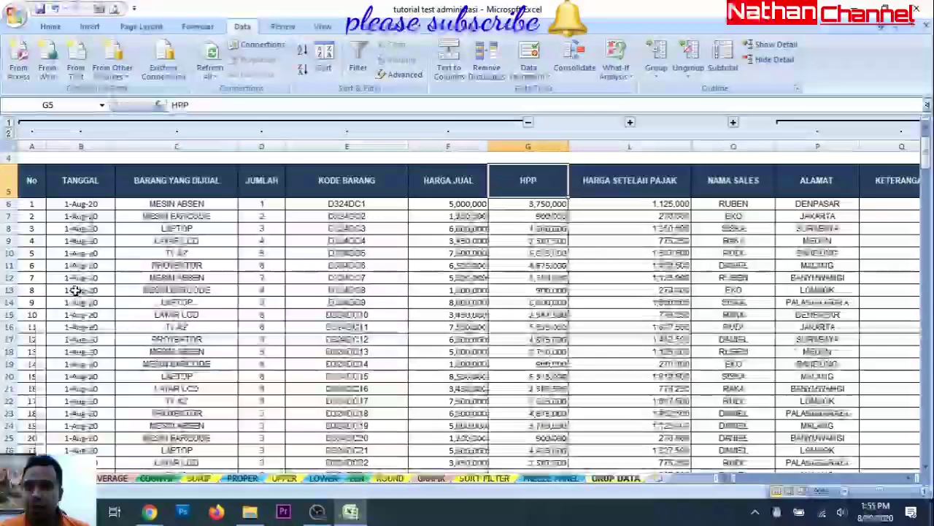
pyautogui.click(90, 206)
pyautogui.scroll(1, 32, 240)
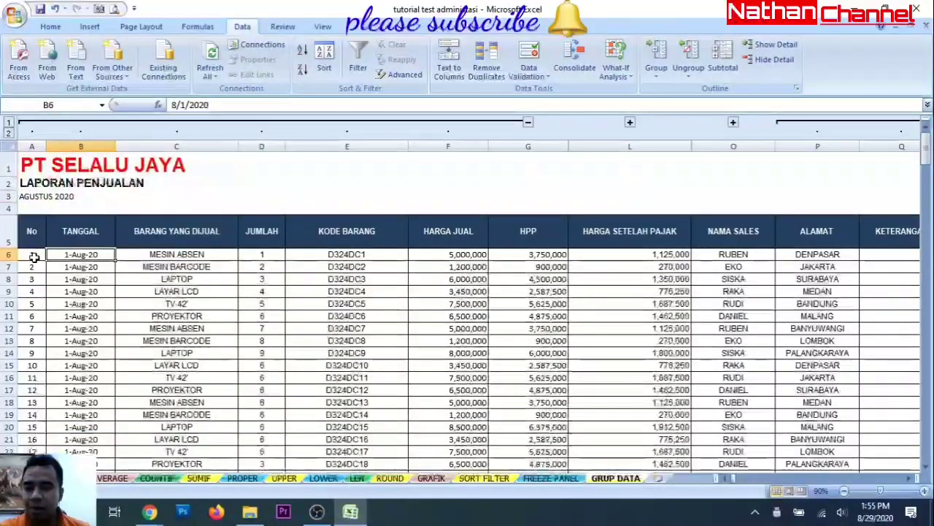
pyautogui.moveTo(34, 257); pyautogui.dragTo(32, 450)
pyautogui.click(657, 76)
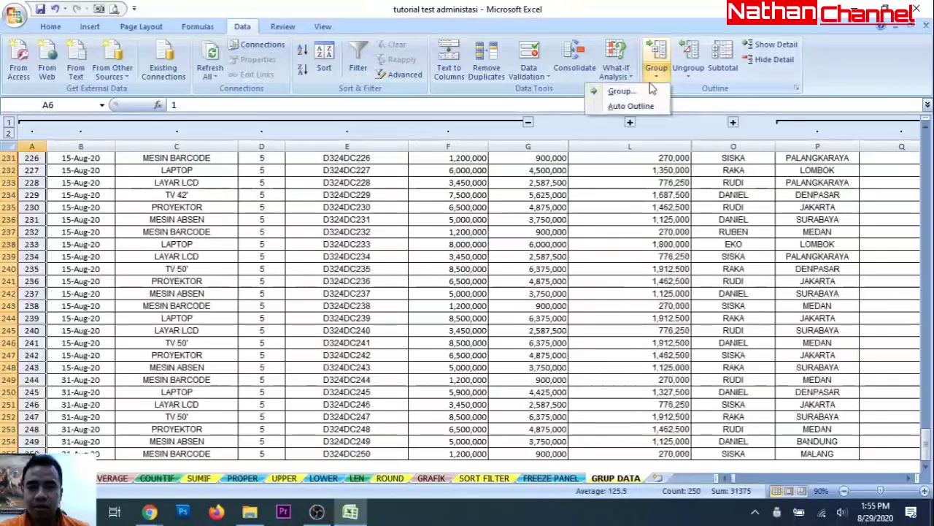
pyautogui.click(621, 91)
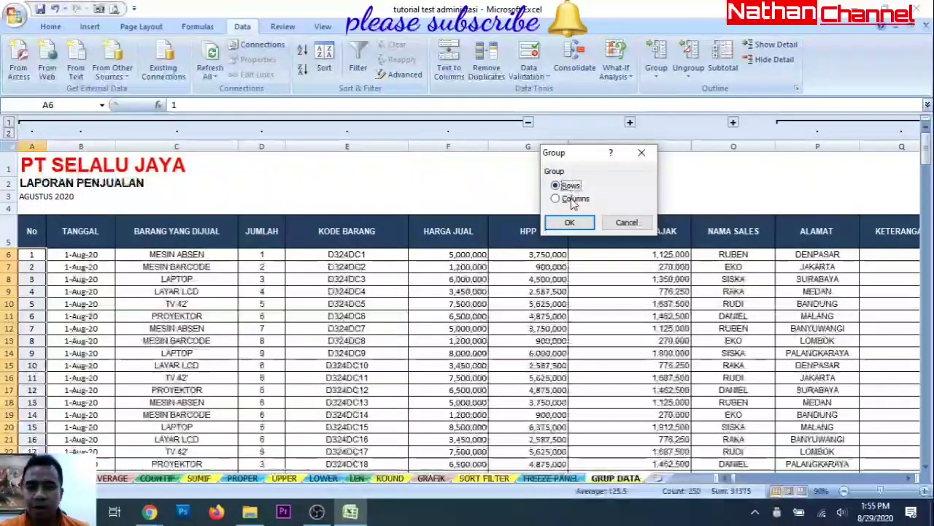
pyautogui.click(569, 222)
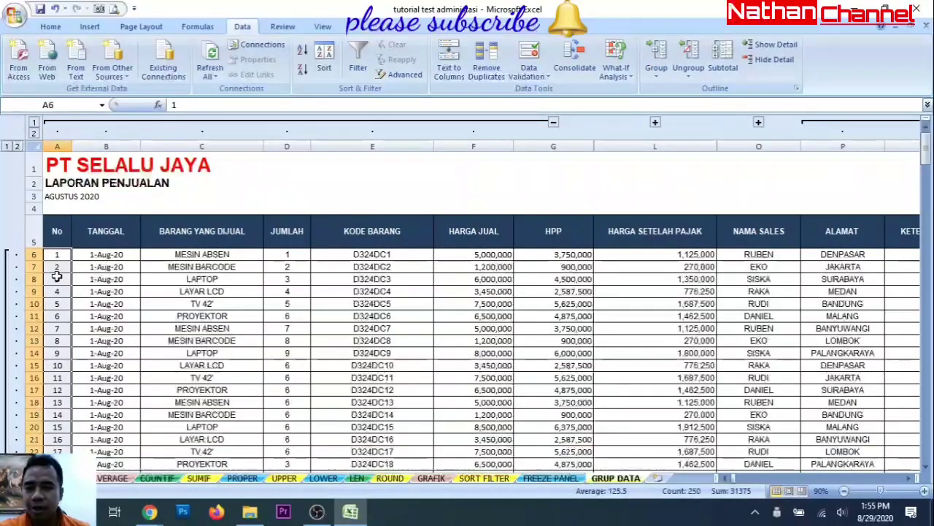
# Ungroup the last 1-Aug-20 entry, cell B29, by rows to split off the 1-Aug-20 section.
pyautogui.click(129, 291)
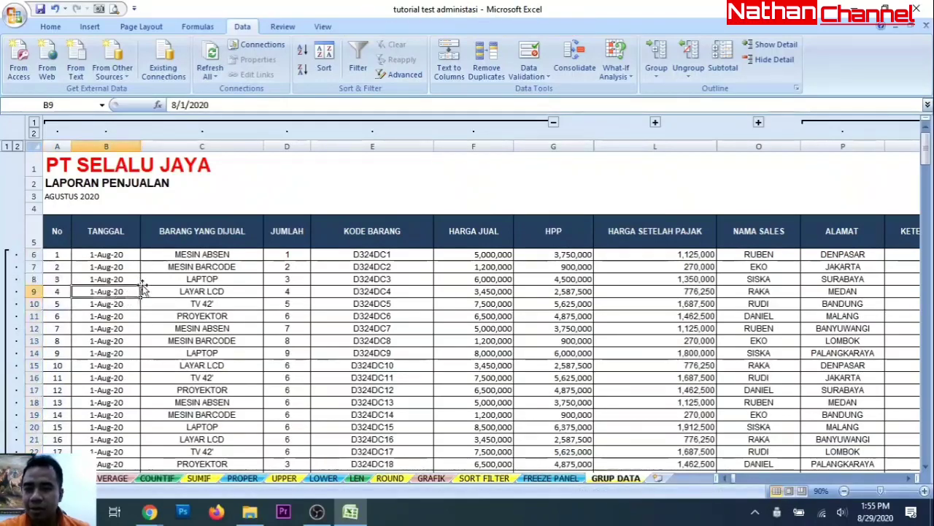
pyautogui.click(129, 255)
pyautogui.scroll(-1, 168, 292)
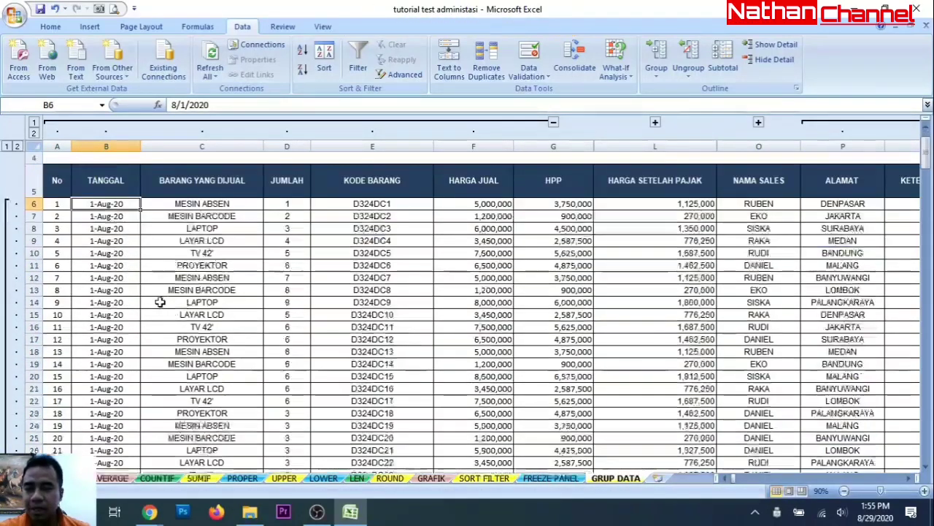
pyautogui.scroll(-3, 124, 285)
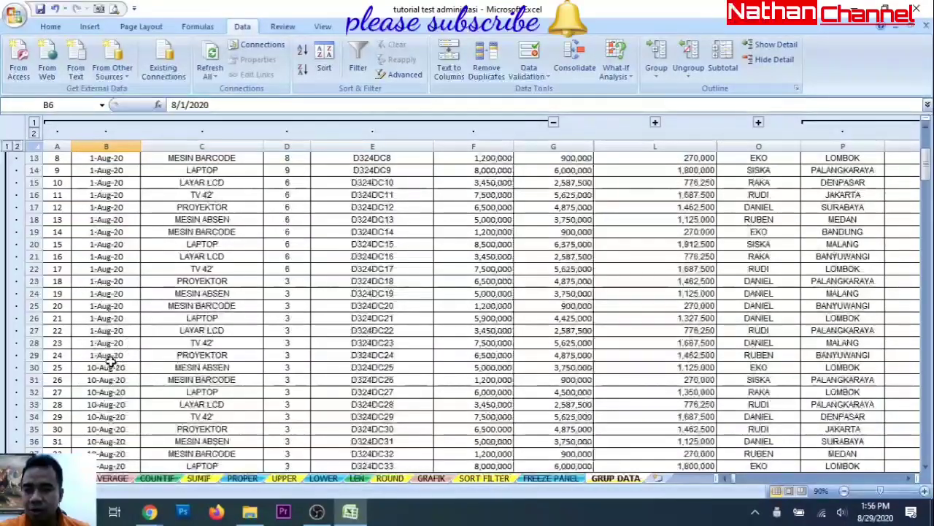
pyautogui.click(107, 355)
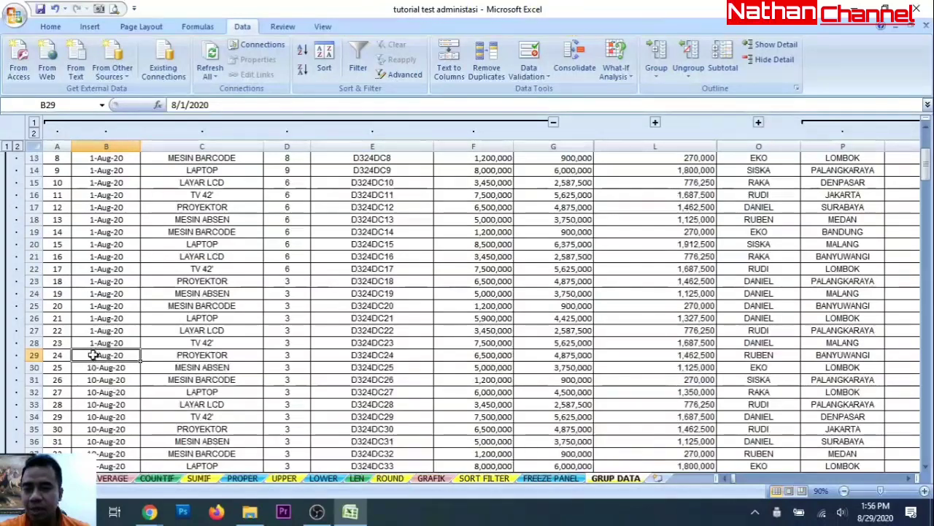
pyautogui.click(697, 79)
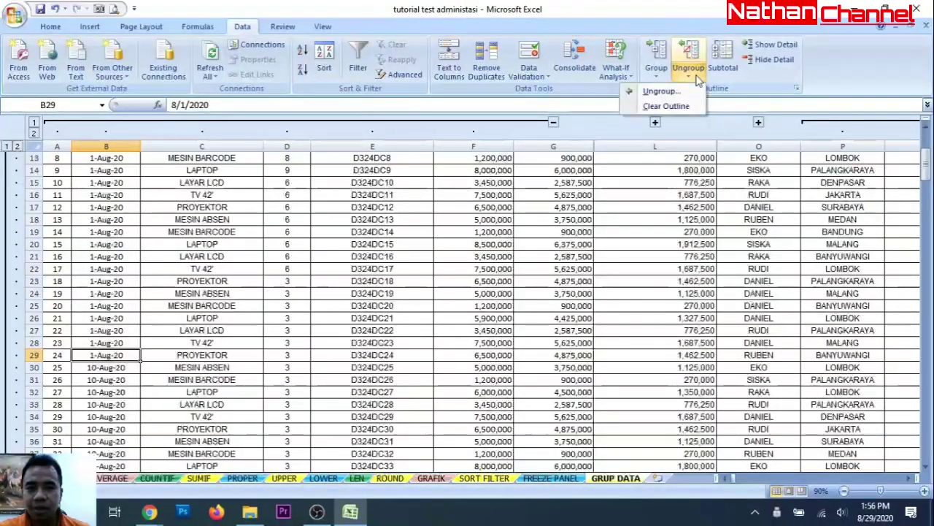
pyautogui.click(659, 92)
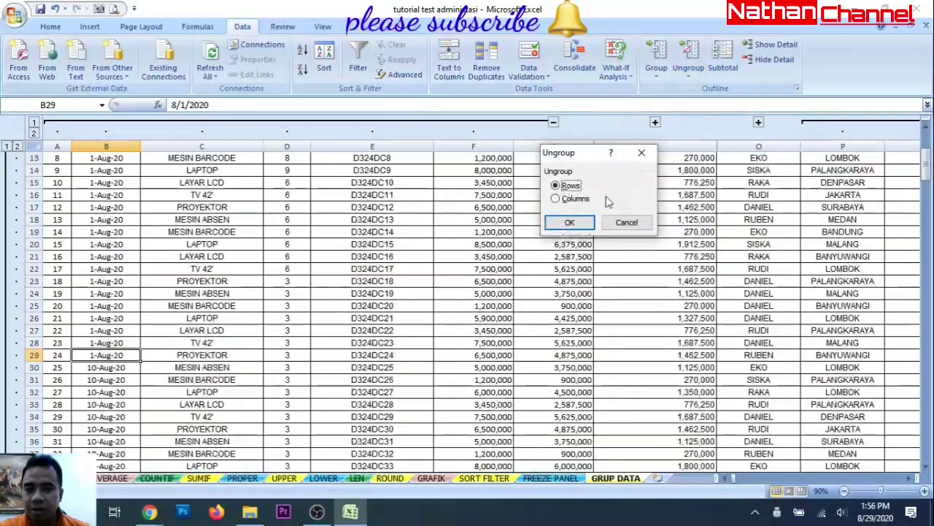
pyautogui.click(568, 223)
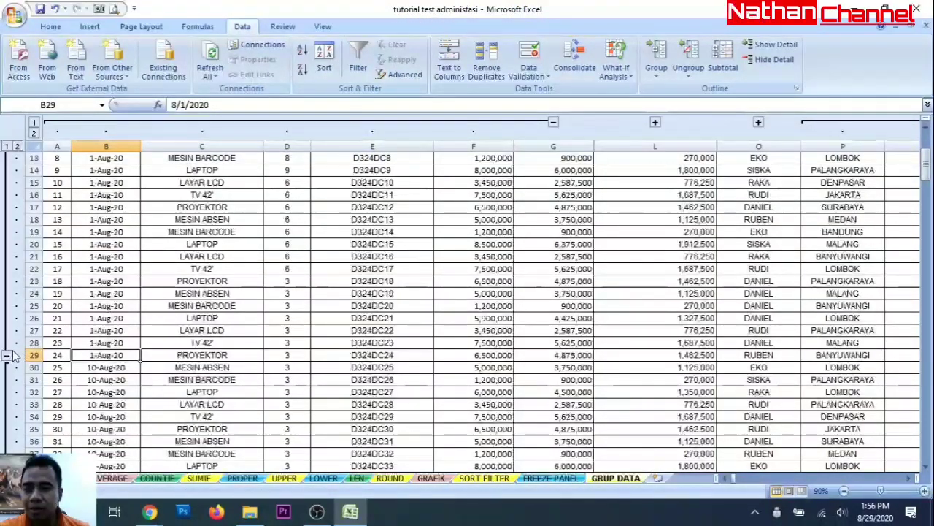
# Ungroup the last 10-Aug-20 entry, cell B88, by rows to split off the 10-Aug-20 section.
pyautogui.scroll(-7, 163, 273)
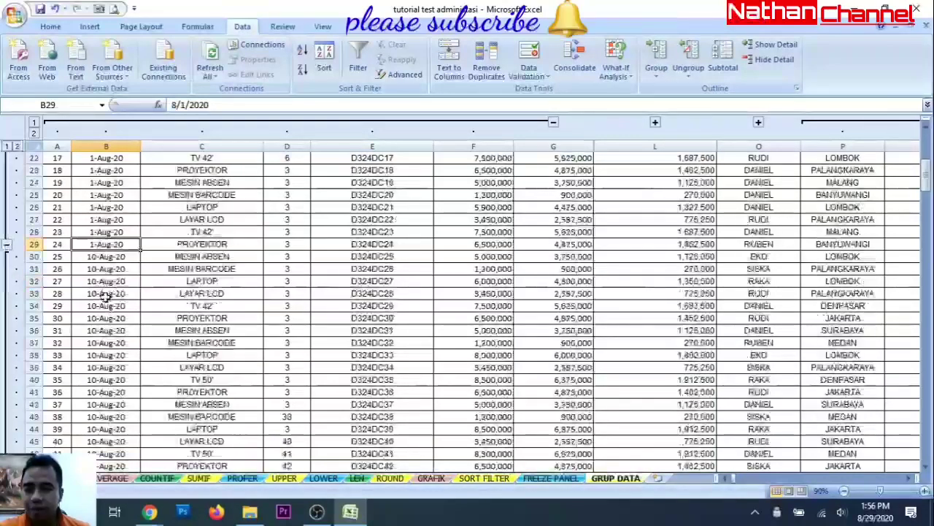
pyautogui.scroll(-10, 106, 300)
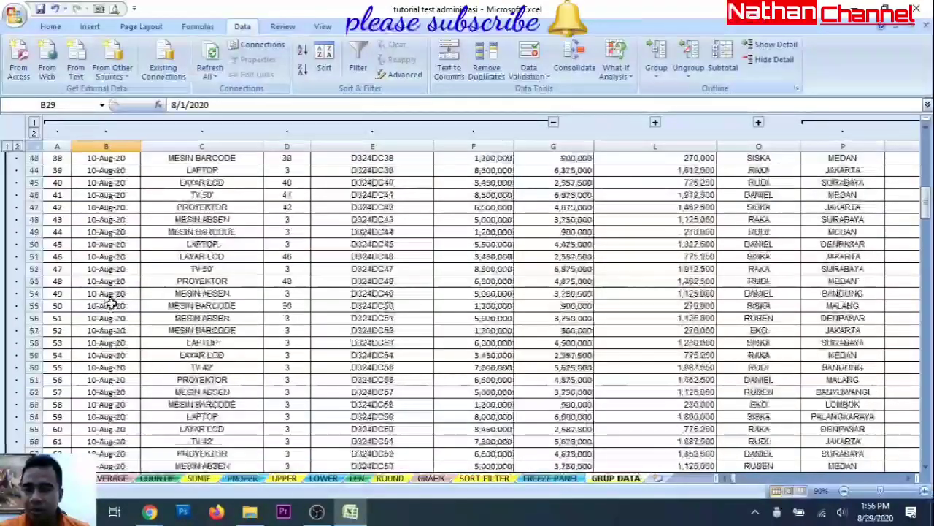
pyautogui.scroll(-3, 117, 299)
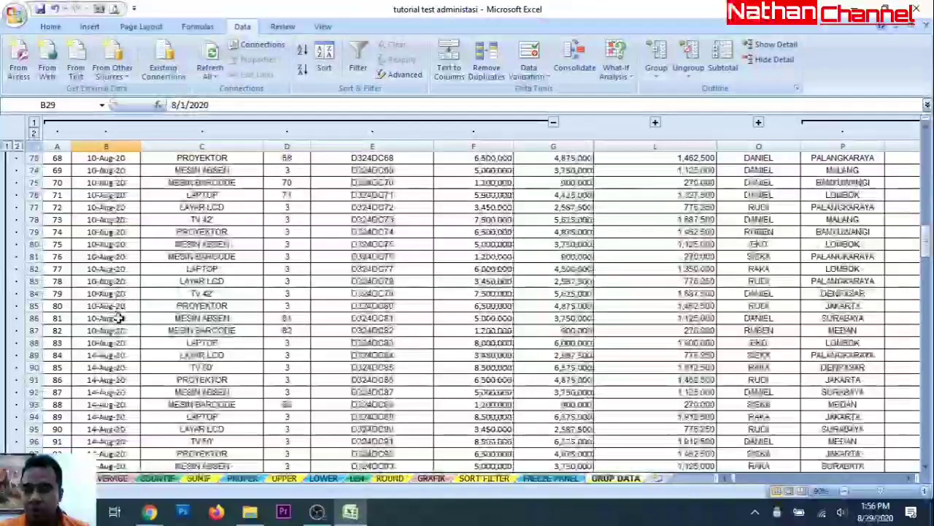
pyautogui.click(108, 355)
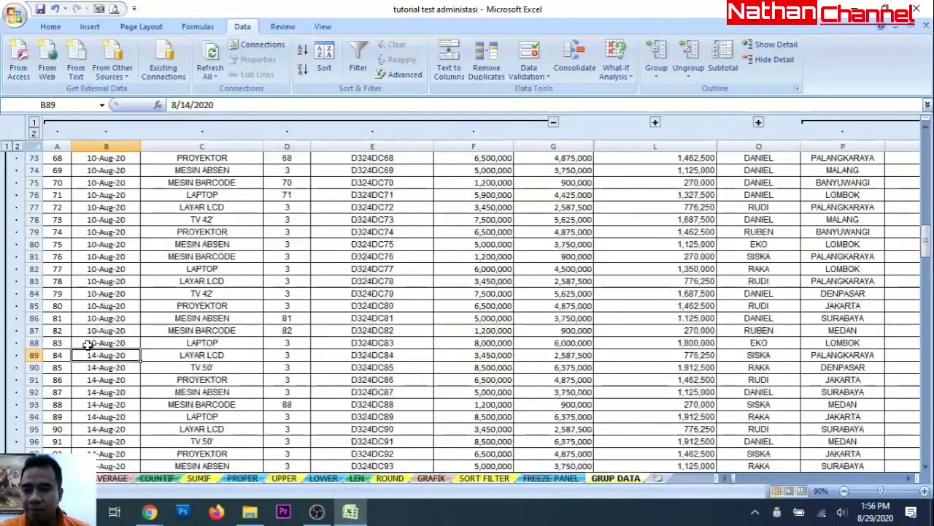
pyautogui.click(92, 343)
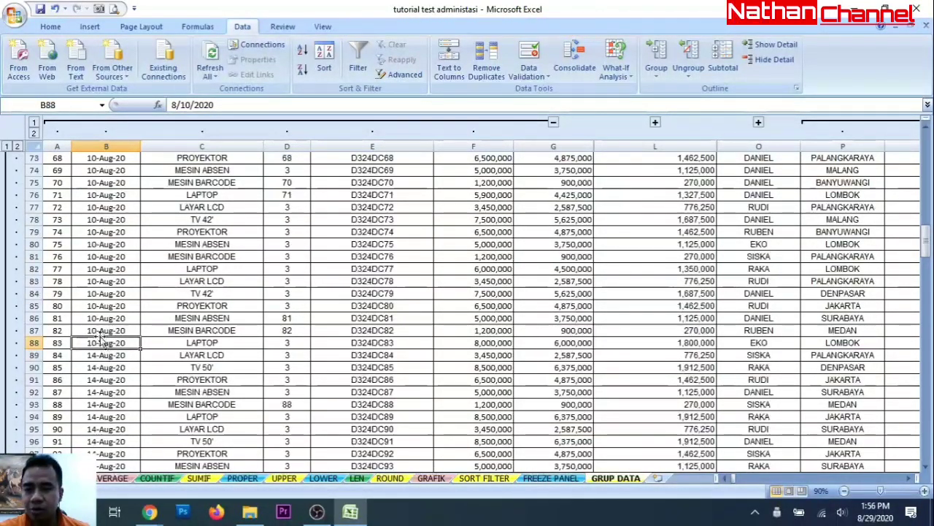
pyautogui.click(690, 78)
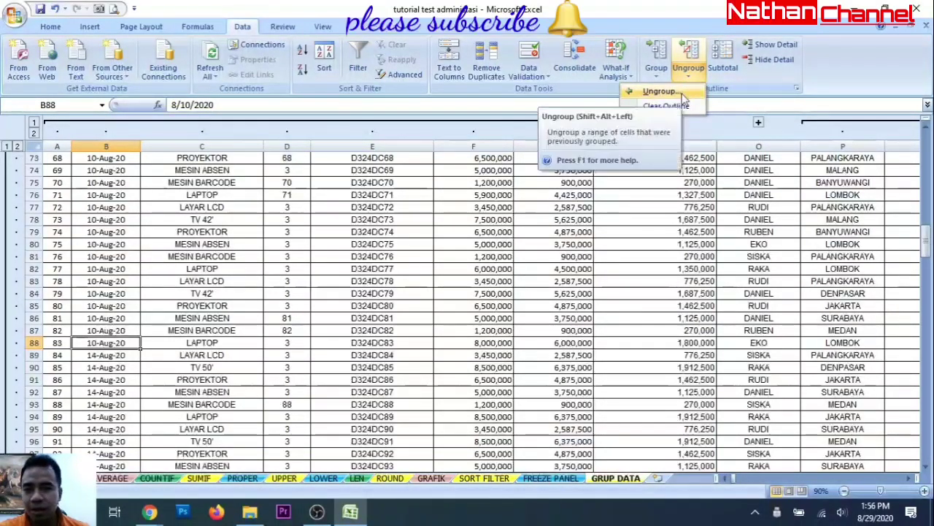
pyautogui.click(661, 91)
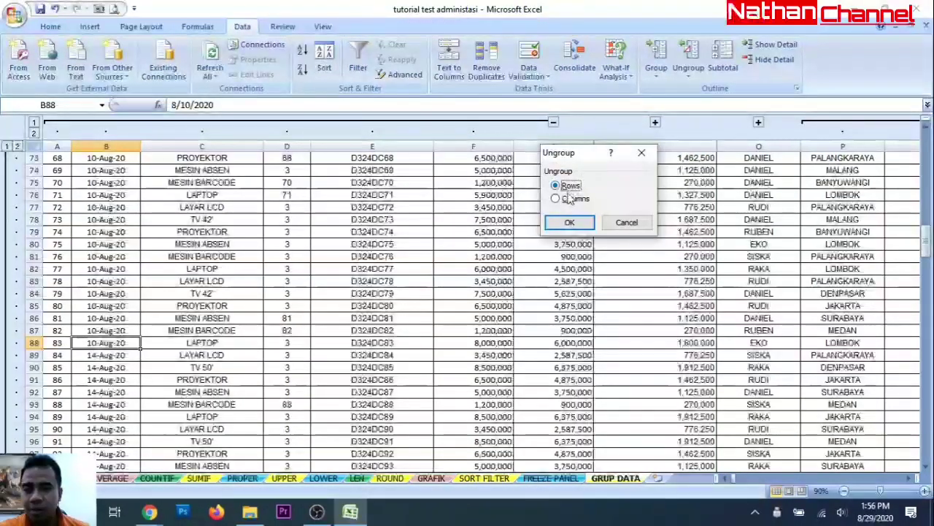
pyautogui.click(568, 223)
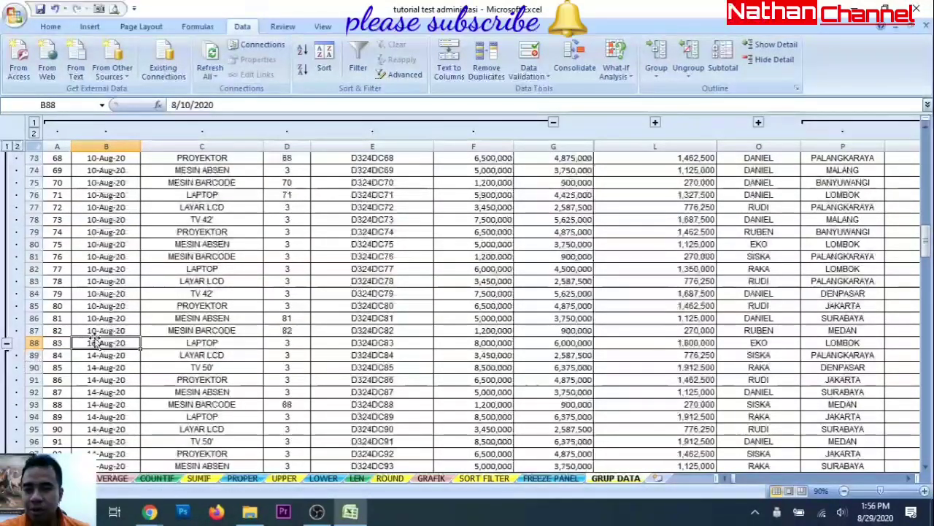
# Collapse all three row groups: the 10-Aug-20 rows, the 1-Aug-20 rows and the remaining rows from 14-Aug-20 to 31-Aug-20.
pyautogui.click(7, 342)
pyautogui.scroll(5, 127, 330)
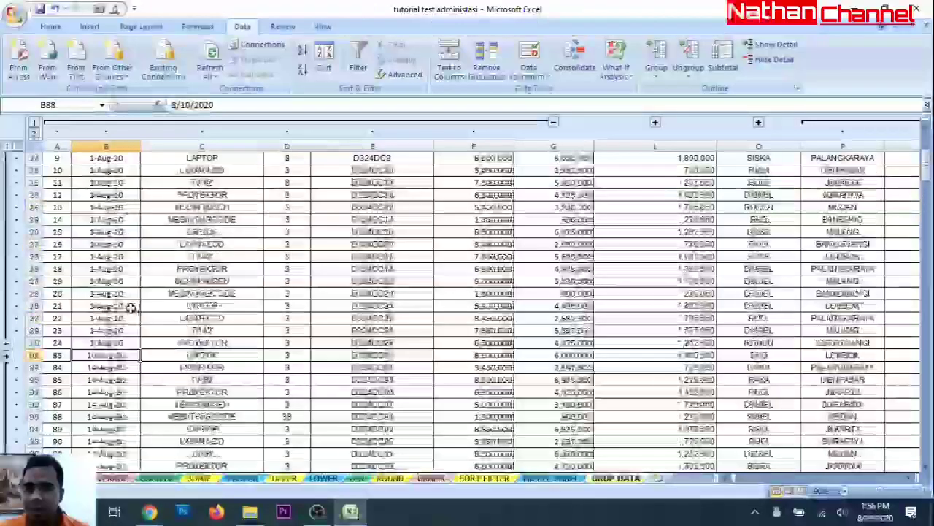
pyautogui.click(108, 367)
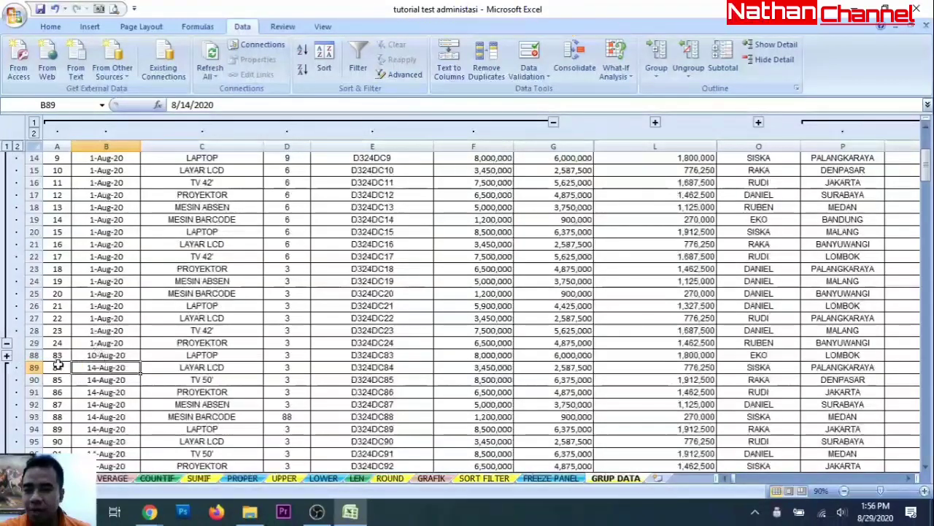
pyautogui.click(6, 344)
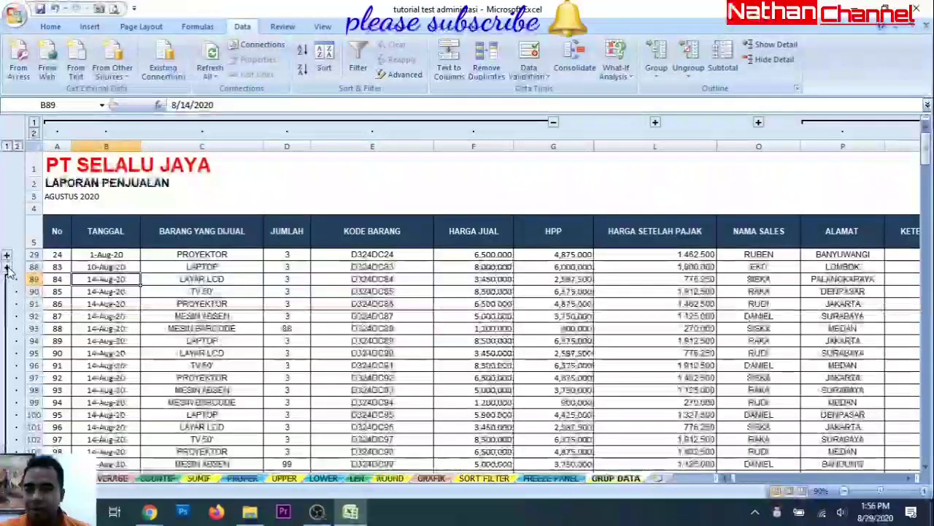
pyautogui.scroll(-20, 74, 298)
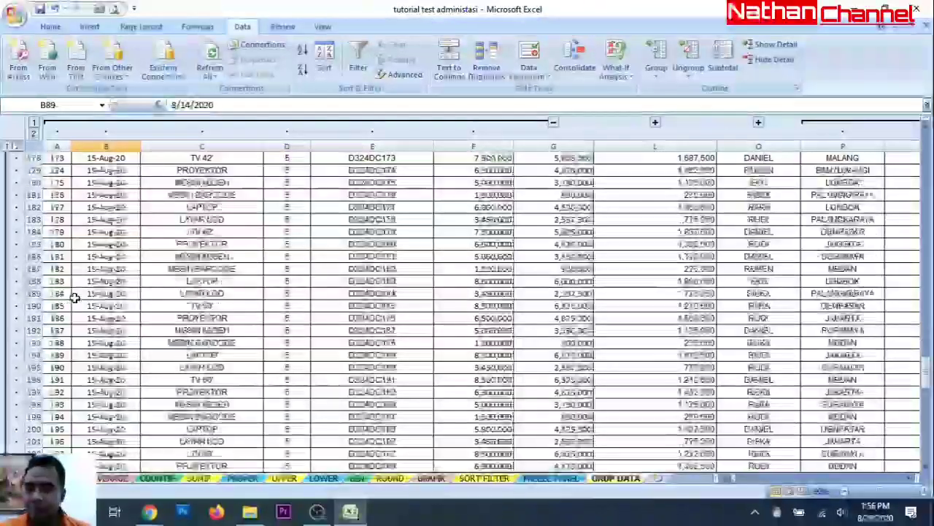
pyautogui.scroll(-20, 74, 297)
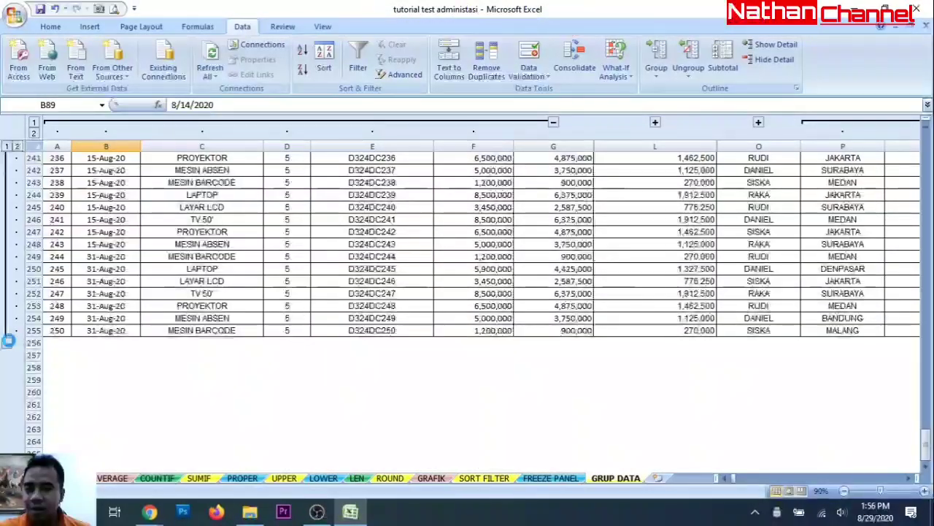
pyautogui.click(8, 340)
pyautogui.scroll(1, 215, 260)
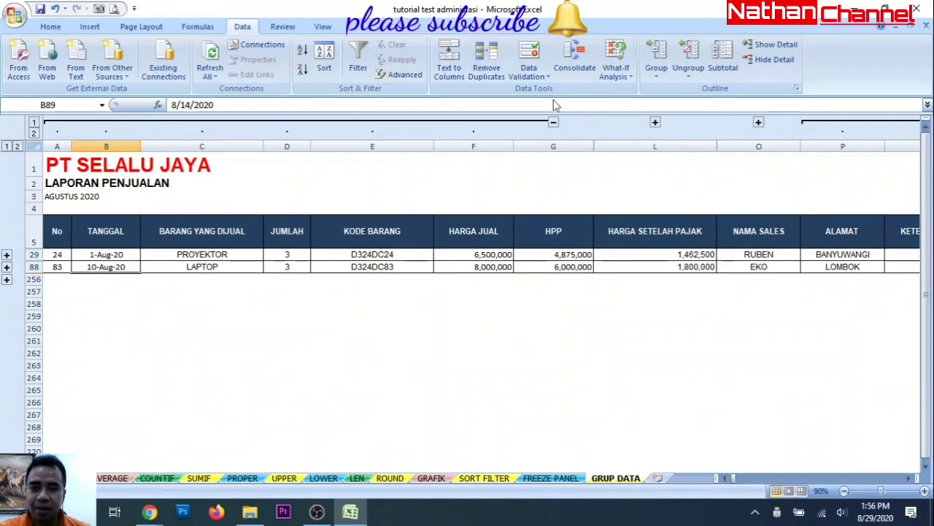
# Collapse the column groups from No to HARGA JUAL and from ALAMAT to KETERANGAN.
pyautogui.click(553, 122)
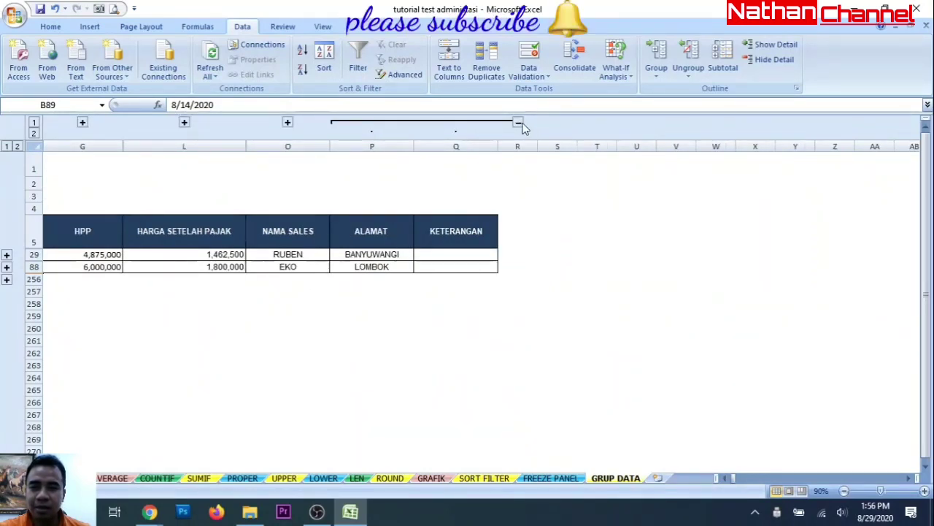
pyautogui.click(522, 122)
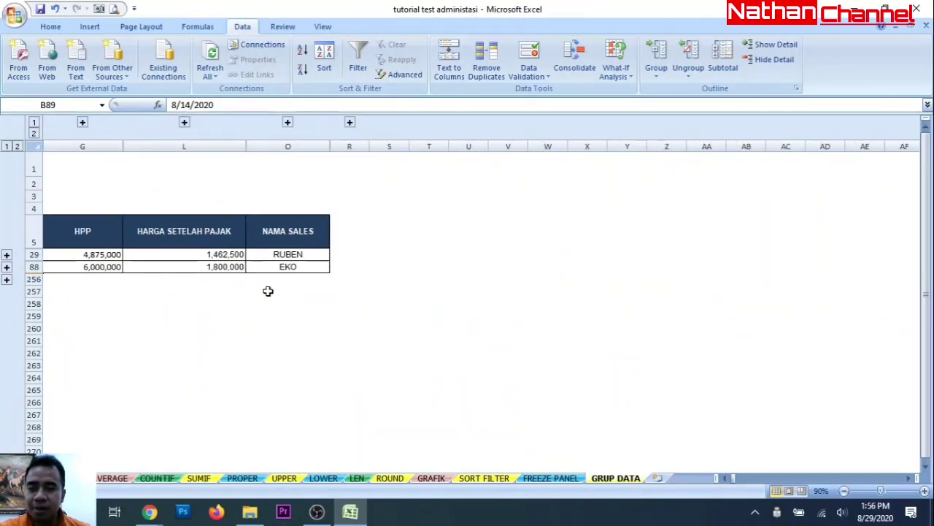